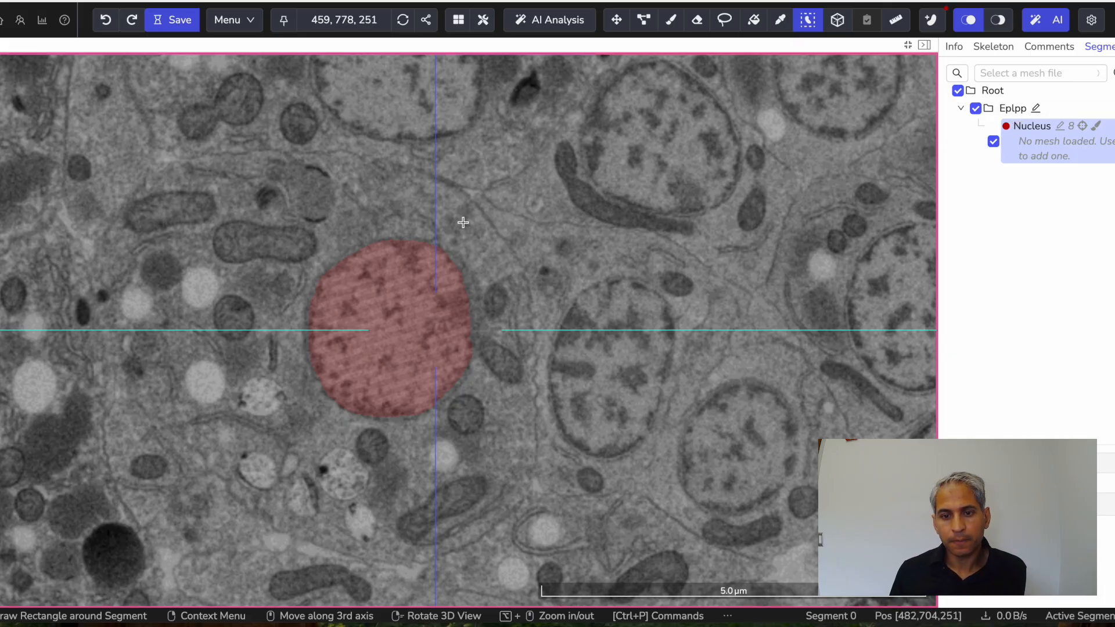
- Review the red nucleus segment up to slice 330, undo the last segmentation edit, and switch to the Move tool
scroll(424, 247, down, 15)
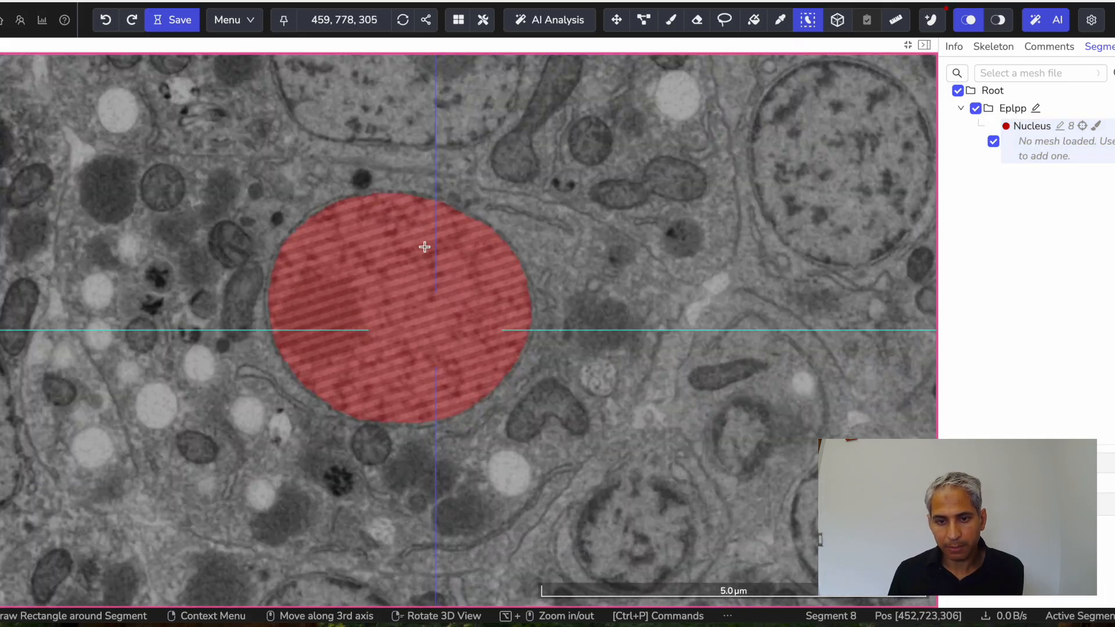
scroll(425, 247, down, 7)
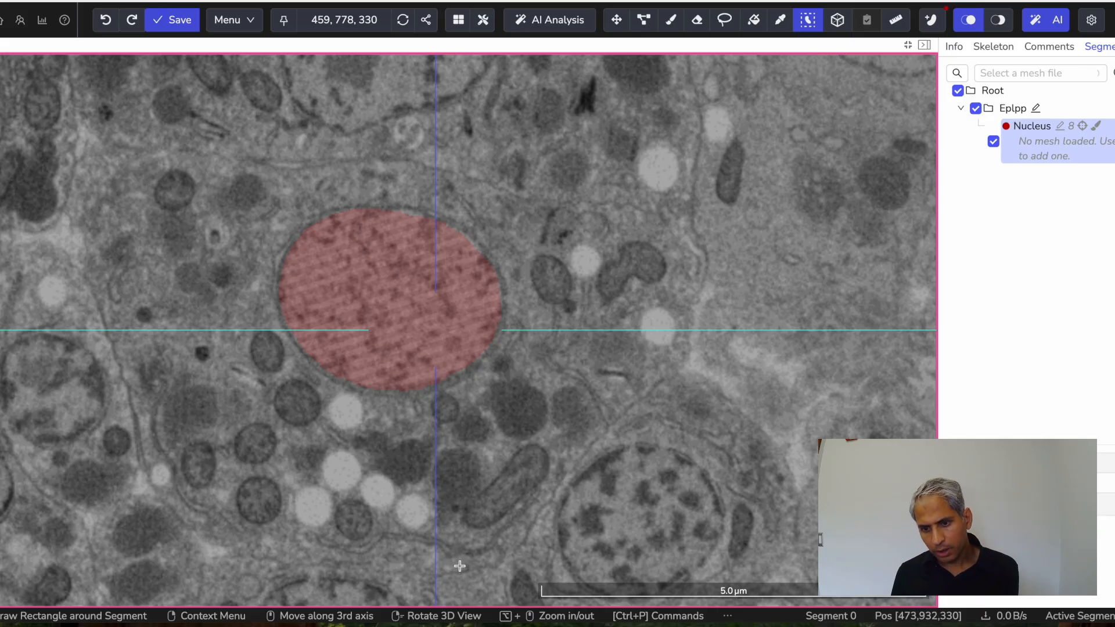
click(600, 451)
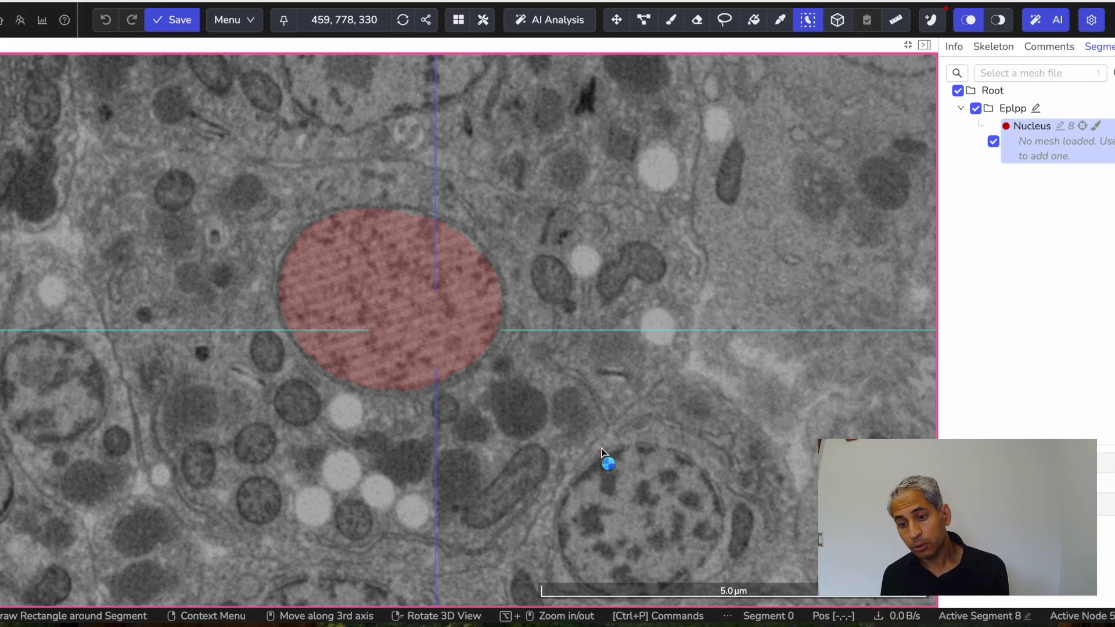
click(105, 21)
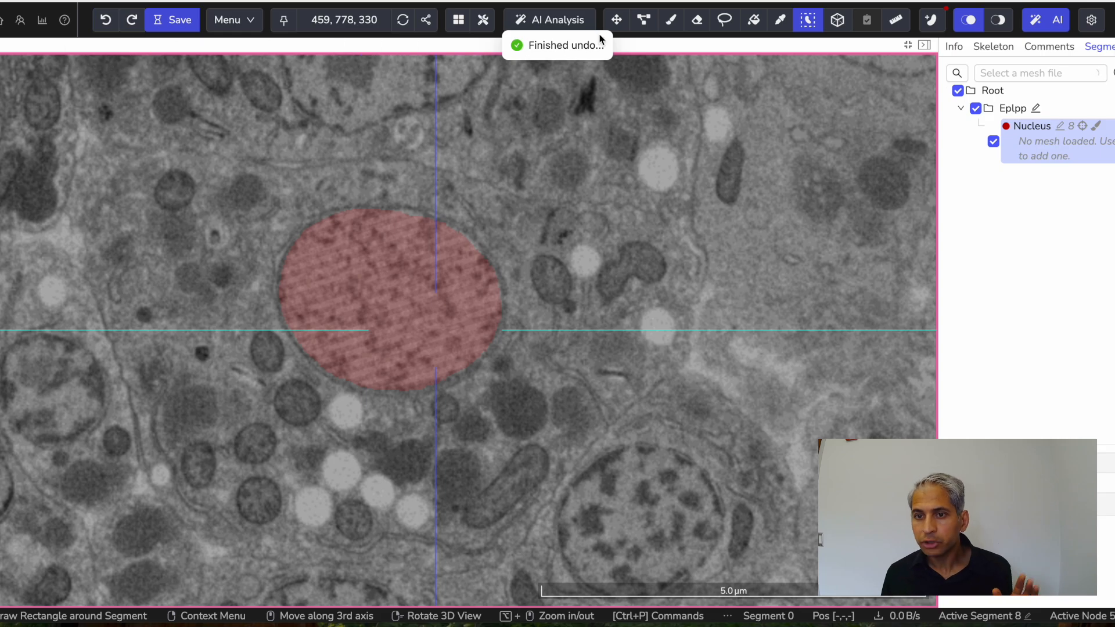
click(616, 20)
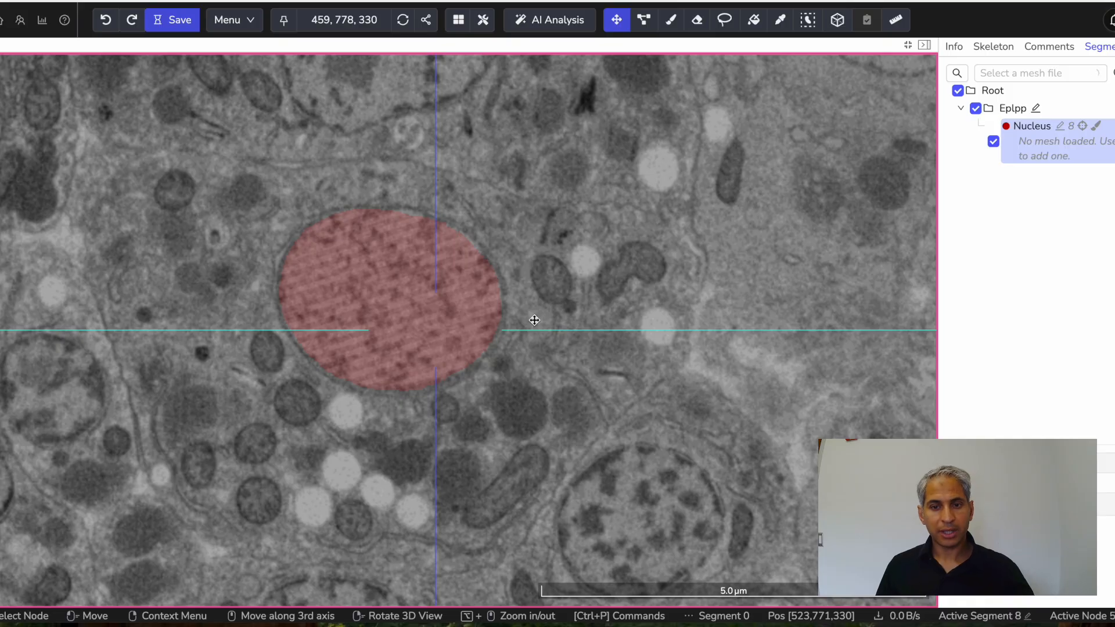
- Examine the slices from 330 back to 189 and forward to 381 to check where the nucleus segment begins and ends
scroll(534, 320, up, 10)
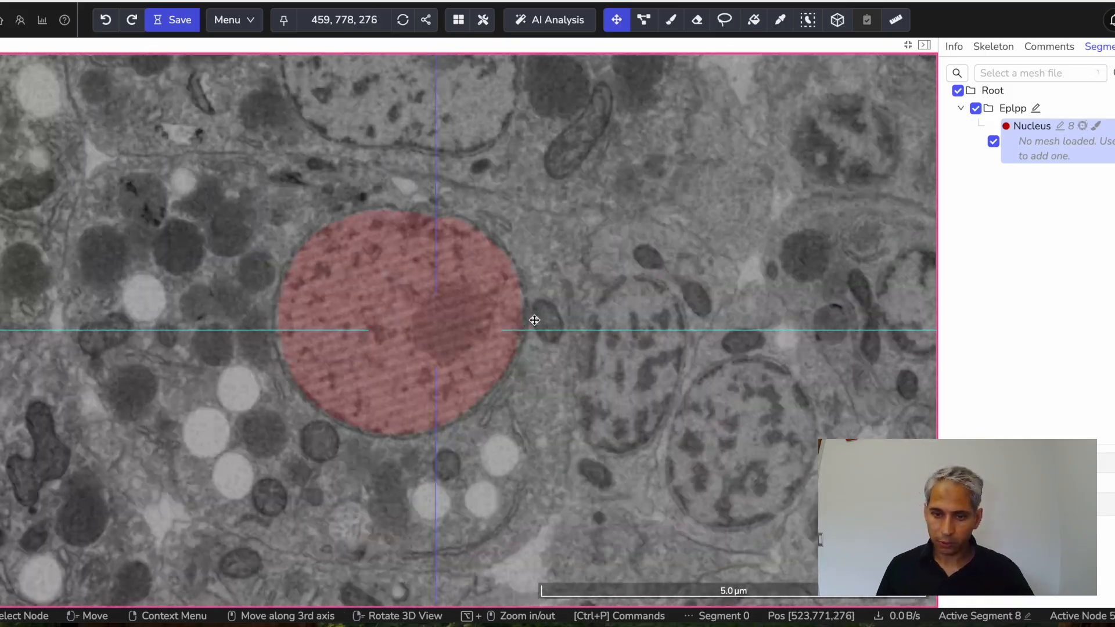
scroll(534, 320, up, 12)
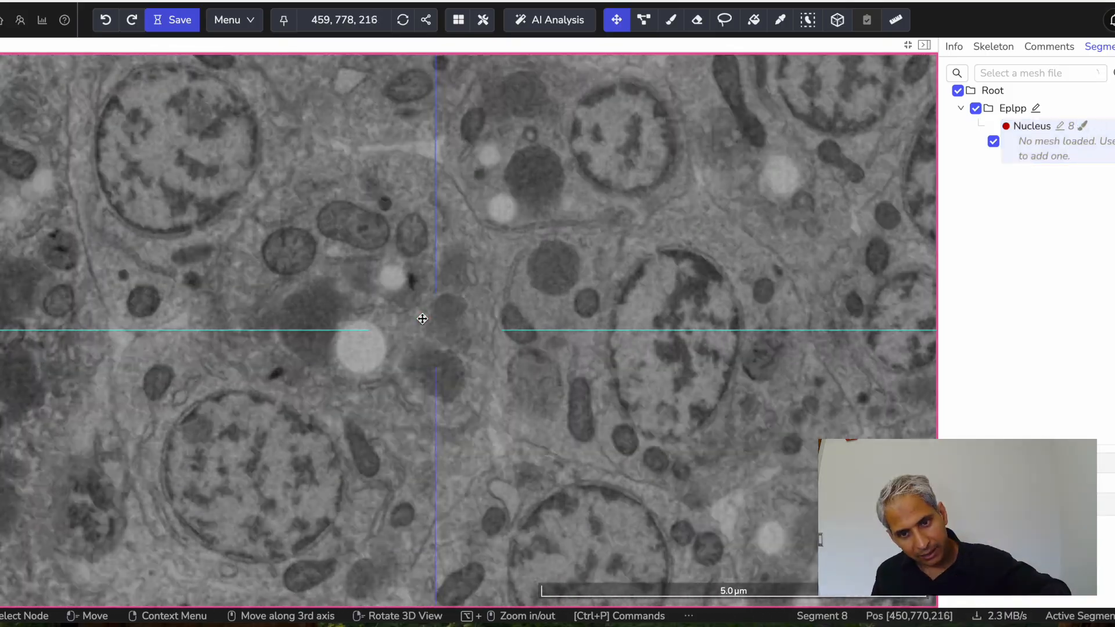
scroll(422, 319, up, 5)
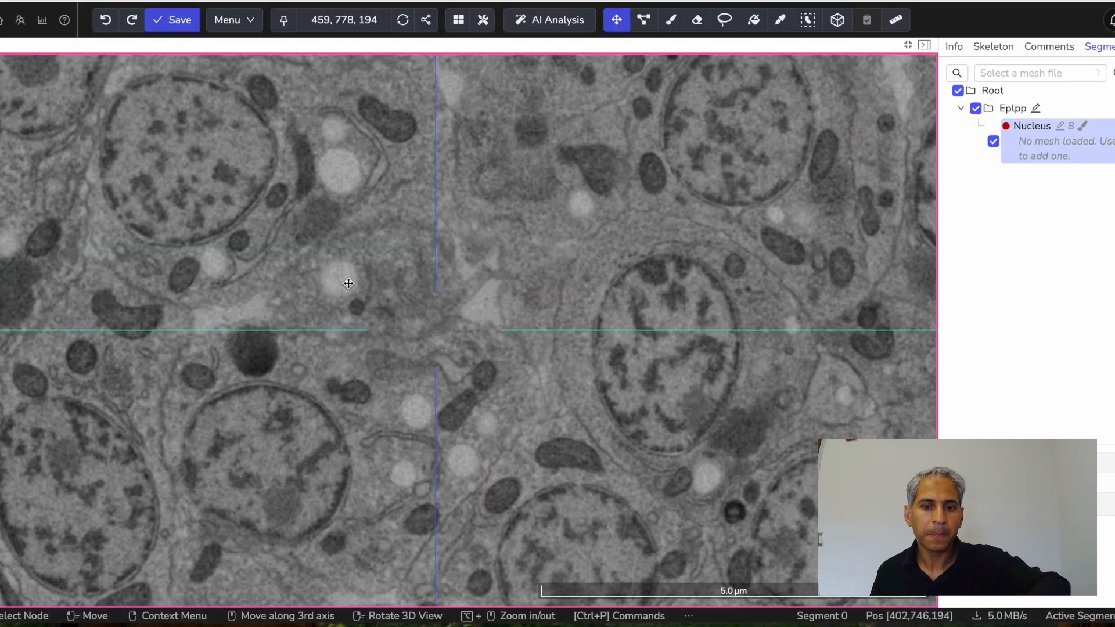
scroll(352, 284, up, 5)
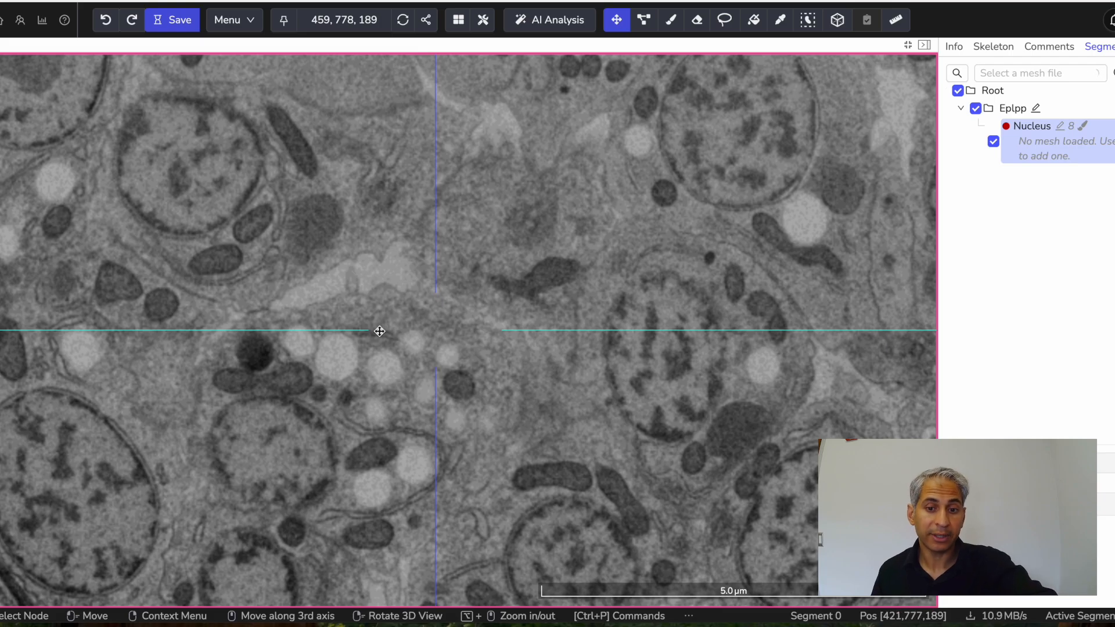
scroll(381, 277, down, 15)
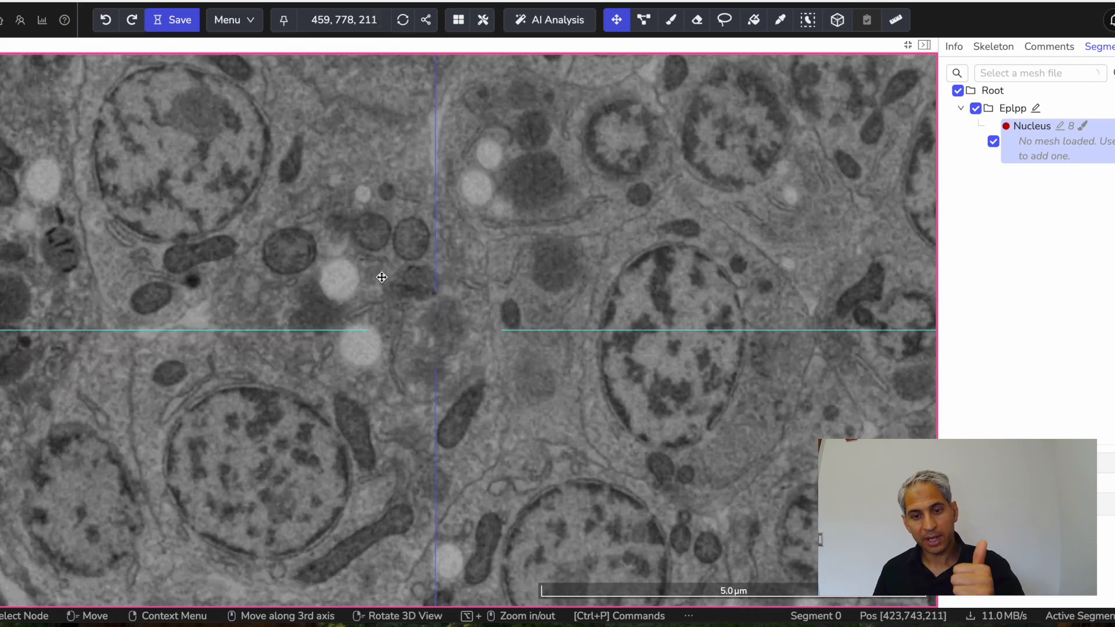
scroll(380, 277, down, 10)
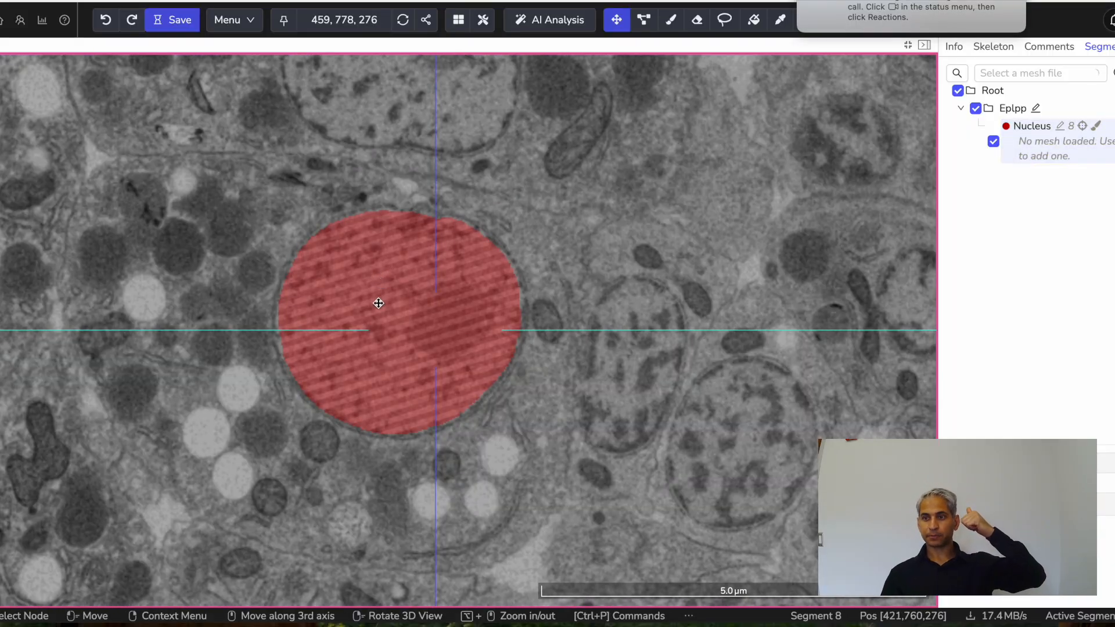
scroll(378, 303, down, 4)
scroll(378, 303, down, 2)
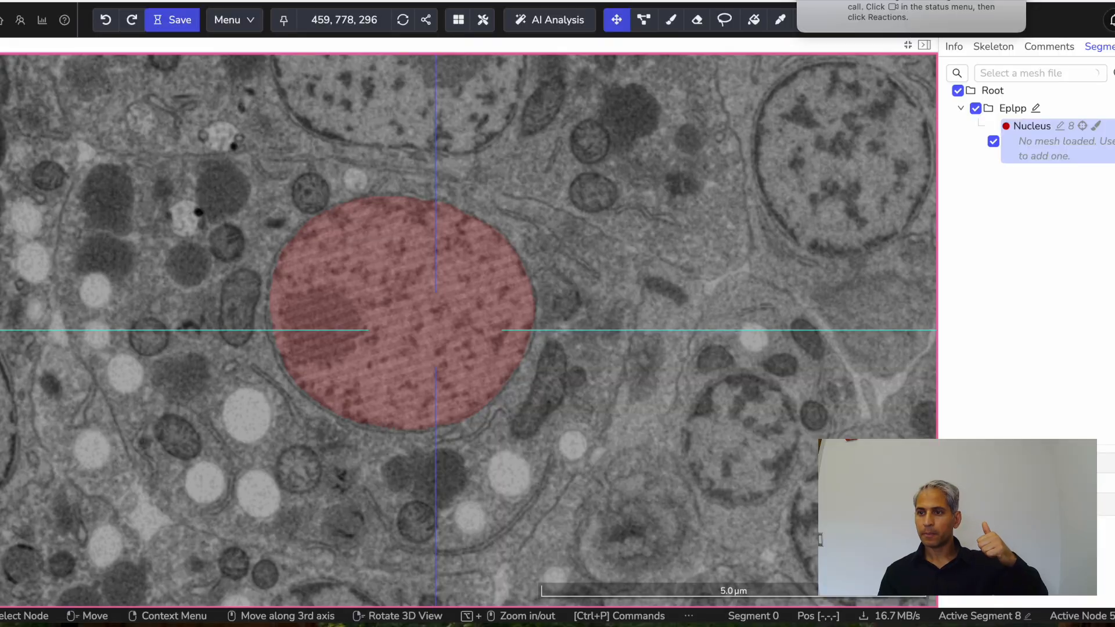
scroll(424, 297, down, 11)
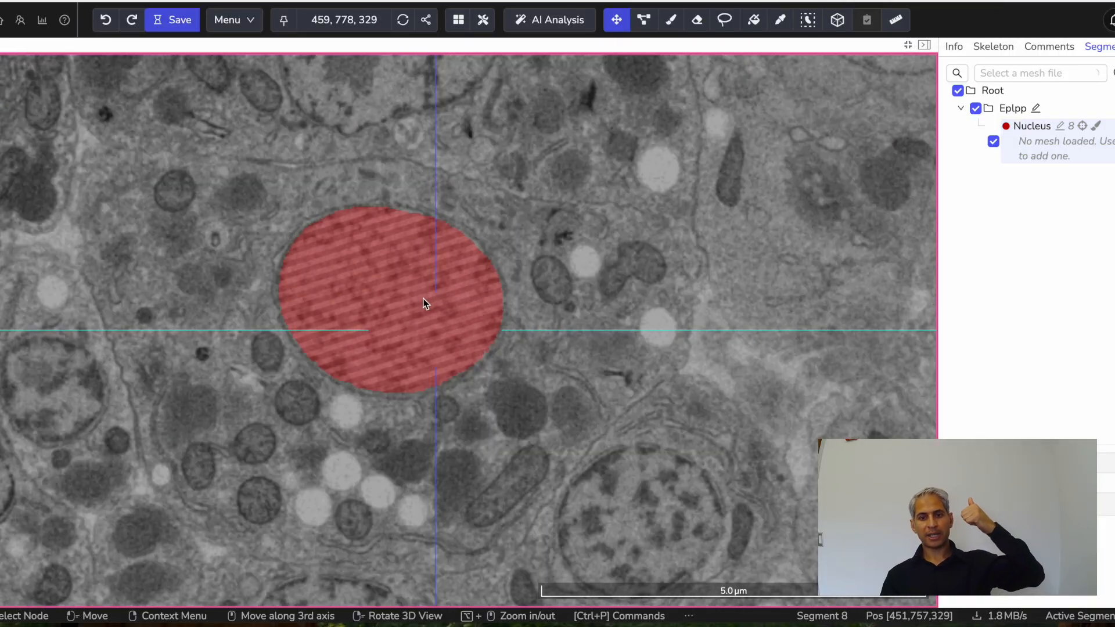
scroll(412, 302, down, 15)
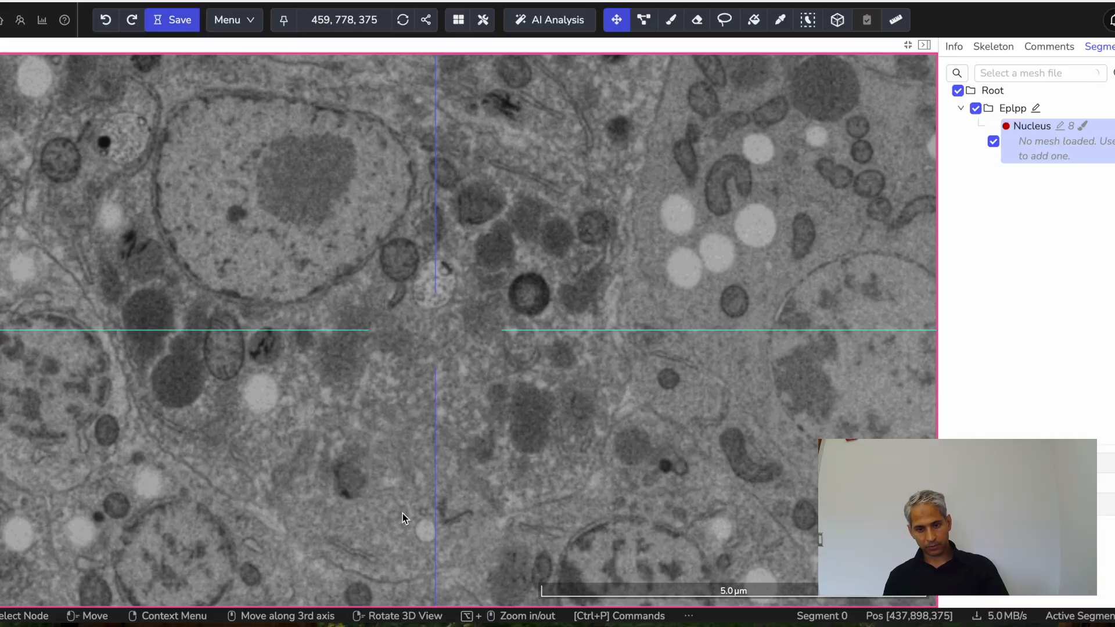
scroll(403, 514, down, 6)
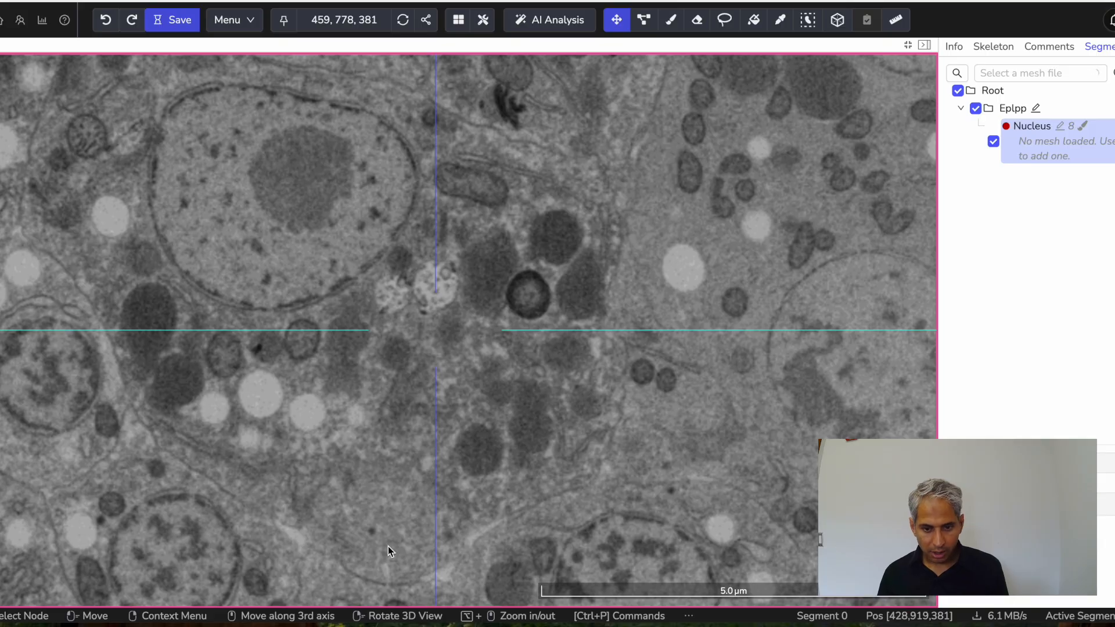
- Go back from slice 381 to 272 and forward to 371, comparing the red segment with the nucleus outline
scroll(388, 546, up, 10)
scroll(398, 465, up, 10)
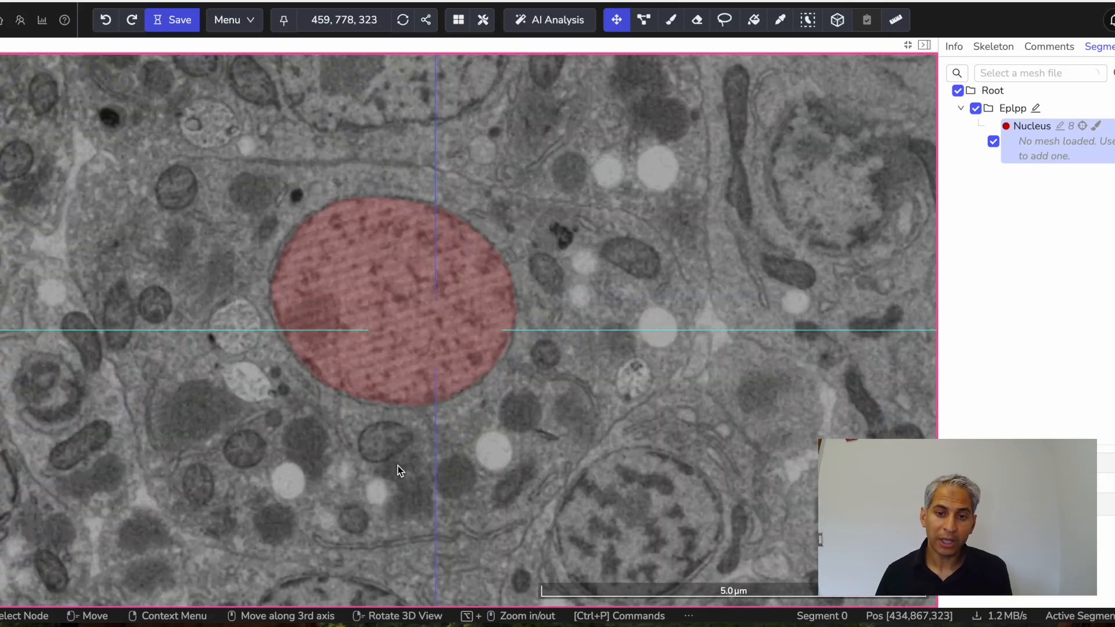
scroll(398, 466, up, 2)
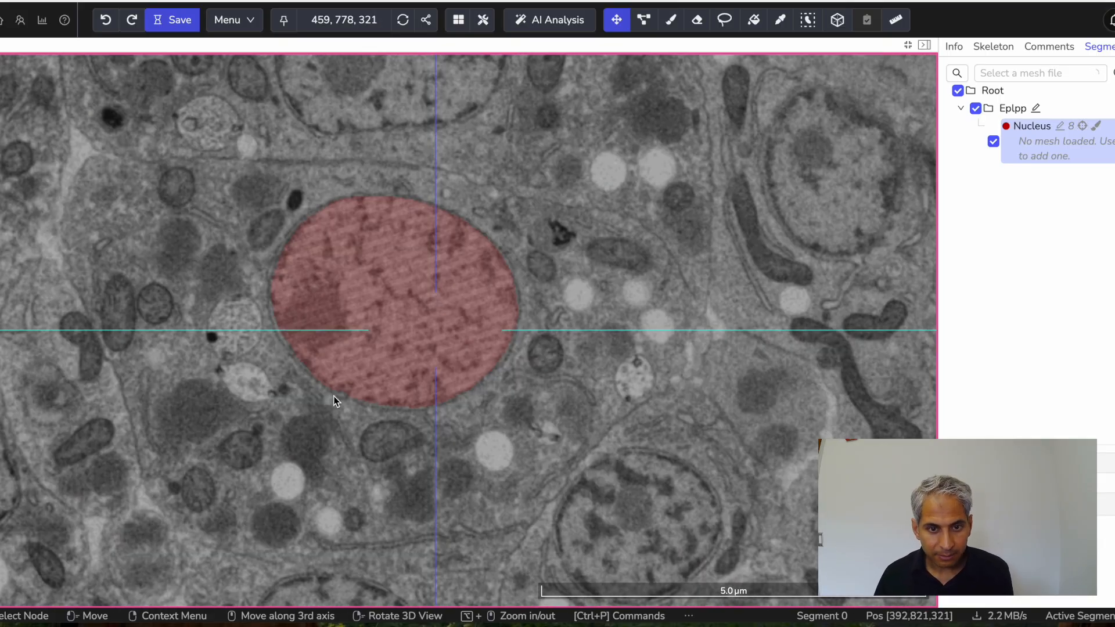
scroll(334, 400, up, 10)
scroll(333, 399, up, 8)
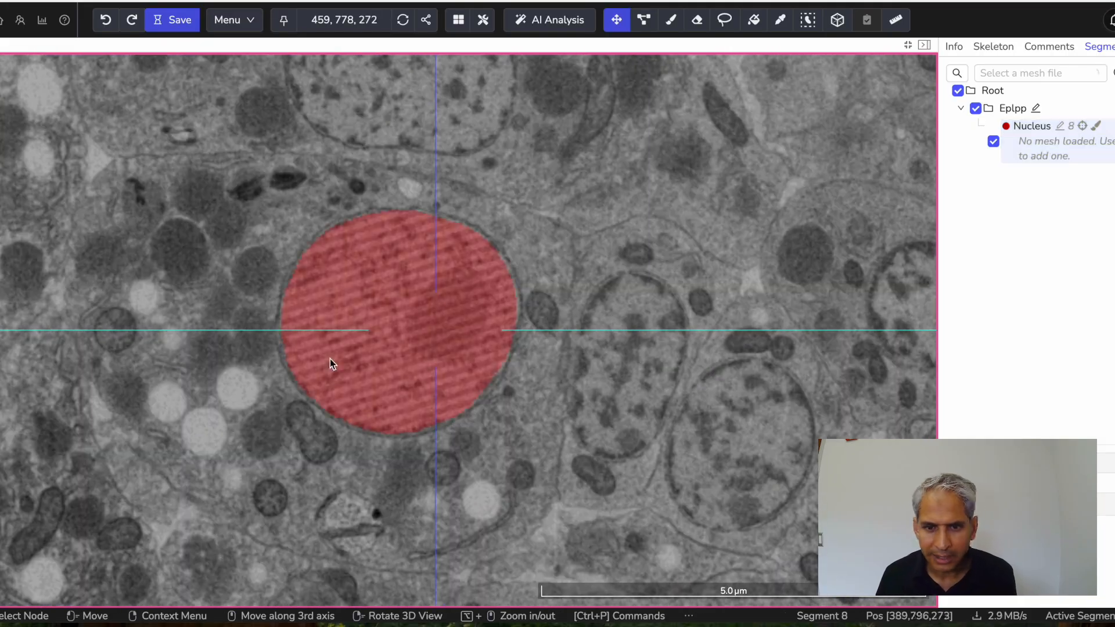
scroll(331, 363, down, 20)
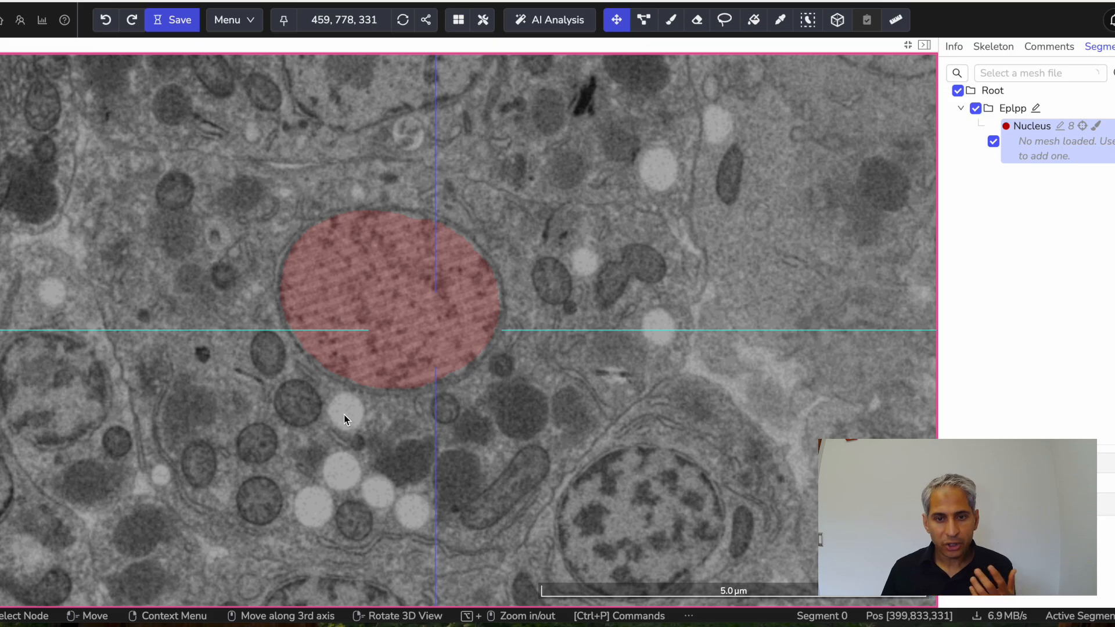
scroll(344, 417, down, 8)
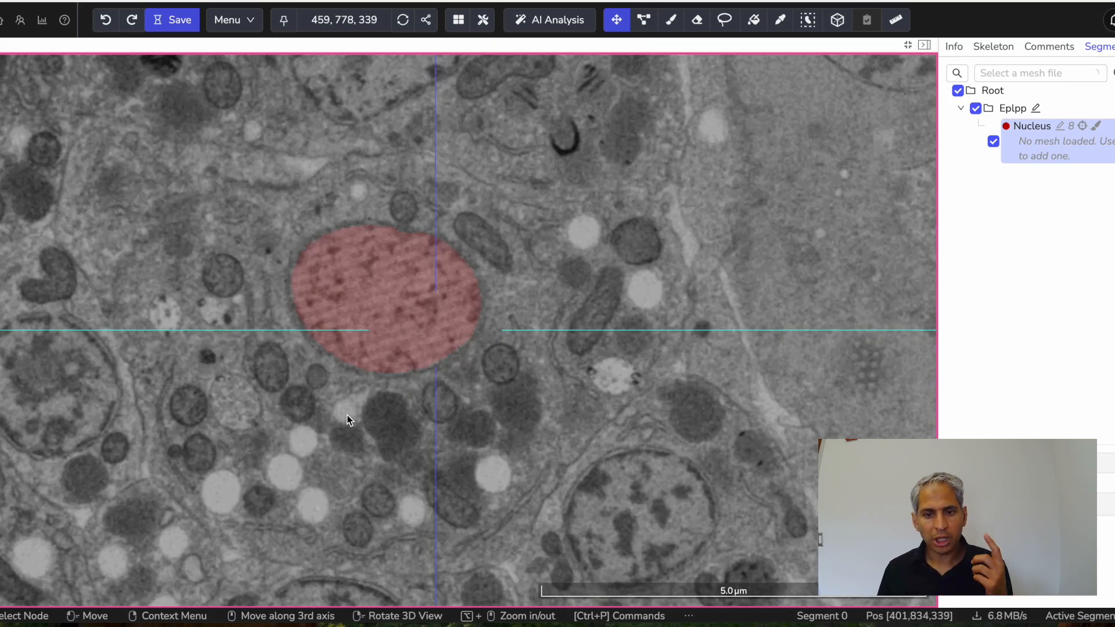
scroll(347, 414, down, 20)
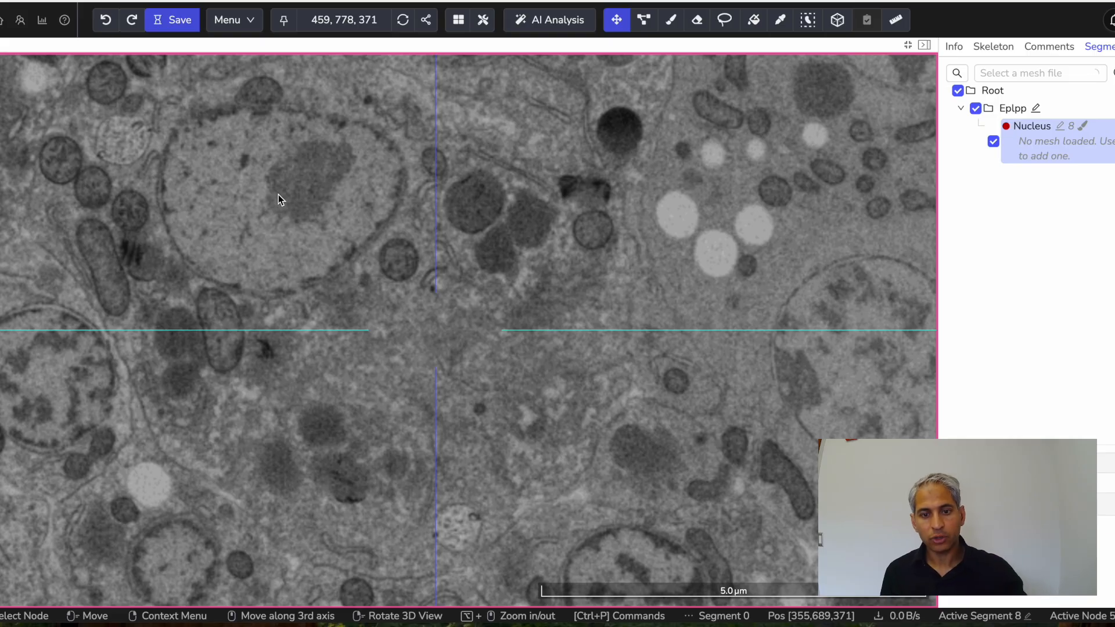
- Review the whole slice range between 192 and 387 again, ending at slice 247 near the start of the nucleus segment
scroll(337, 274, up, 12)
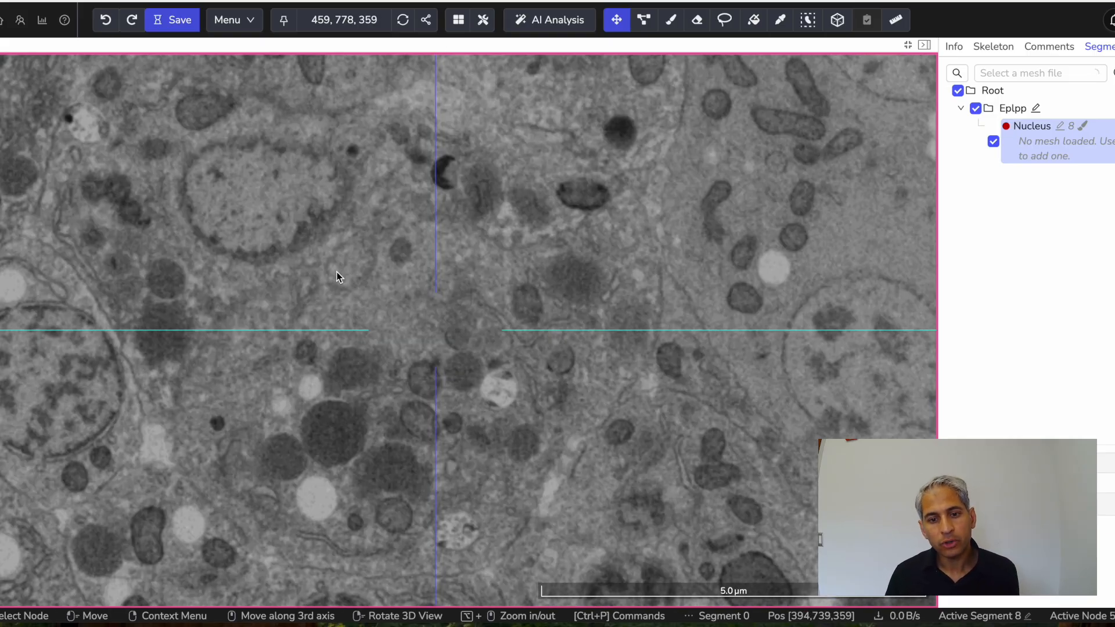
scroll(338, 276, up, 2)
scroll(368, 312, up, 9)
scroll(367, 311, down, 12)
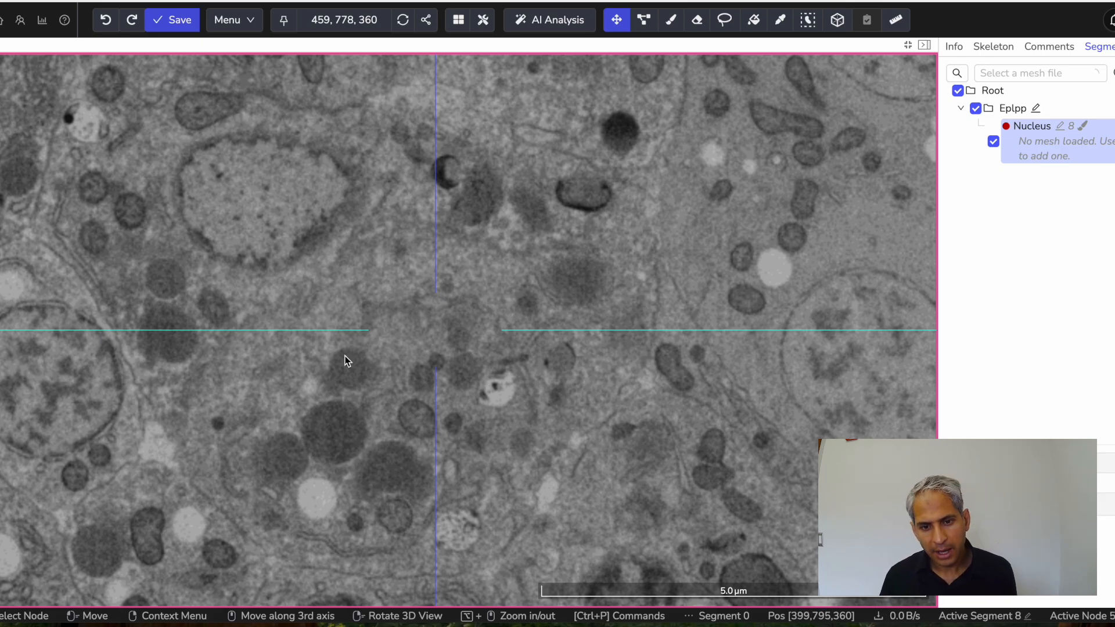
scroll(345, 360, up, 15)
scroll(345, 361, up, 18)
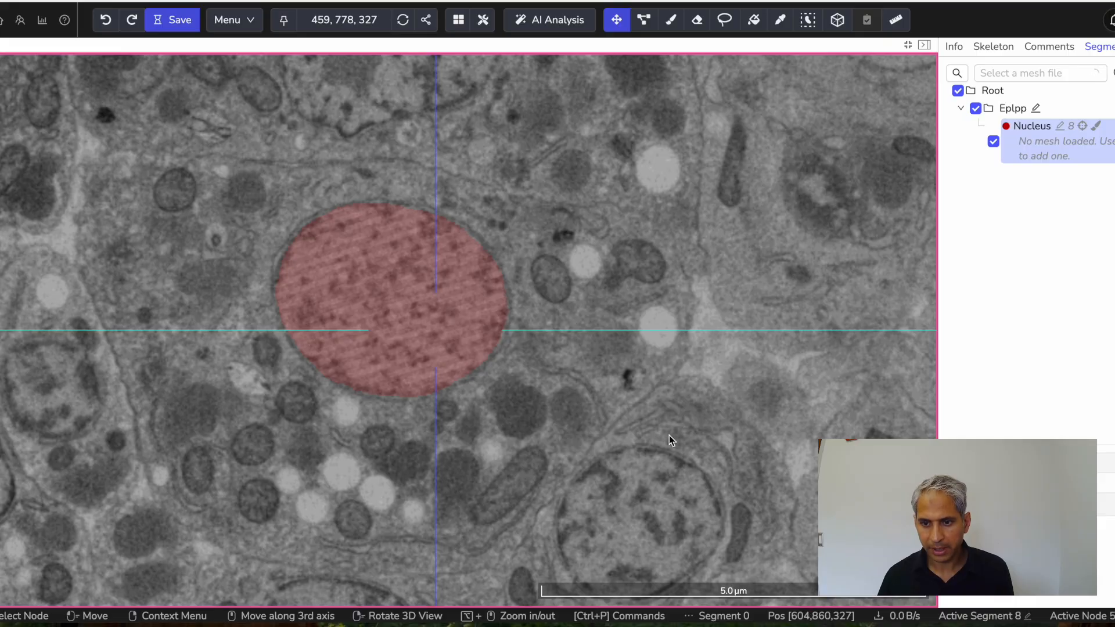
scroll(453, 322, up, 4)
scroll(453, 322, up, 20)
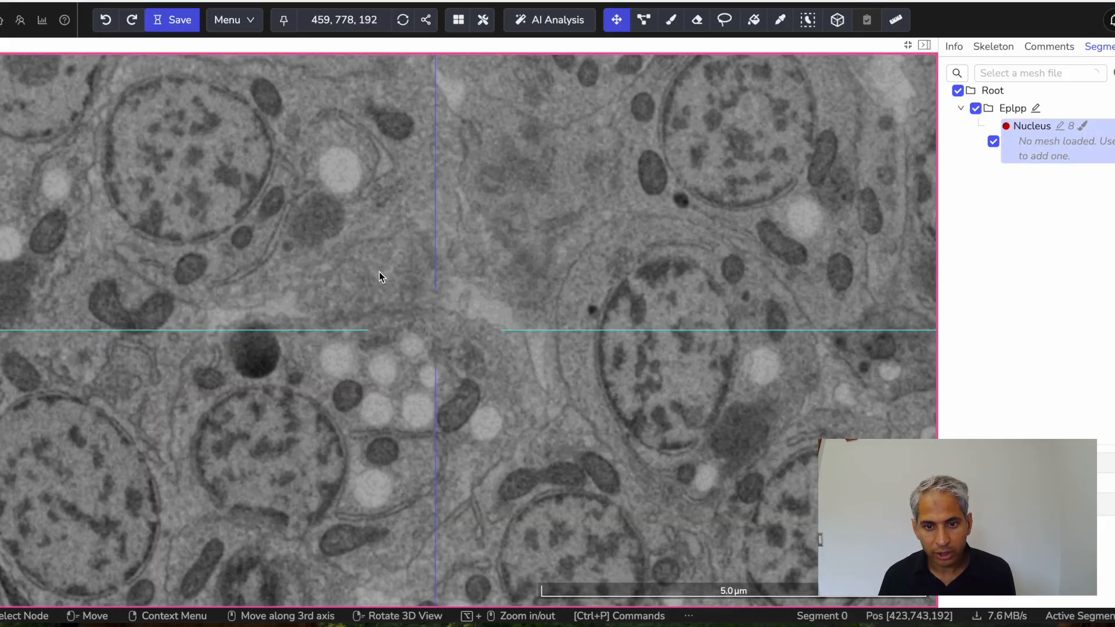
scroll(379, 273, down, 20)
scroll(366, 293, down, 20)
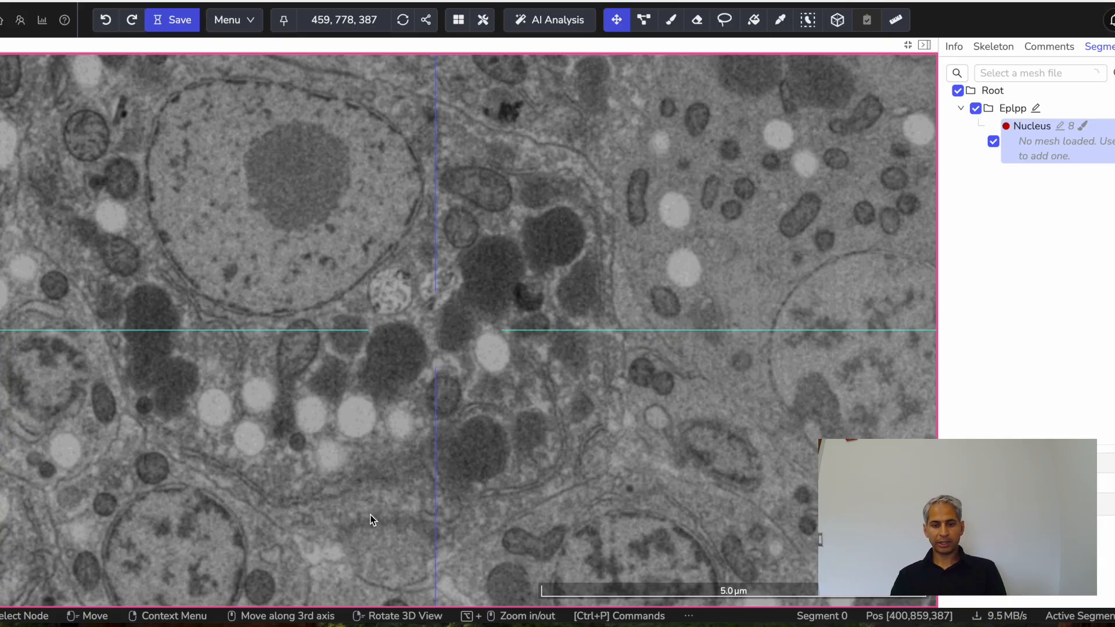
scroll(373, 519, up, 20)
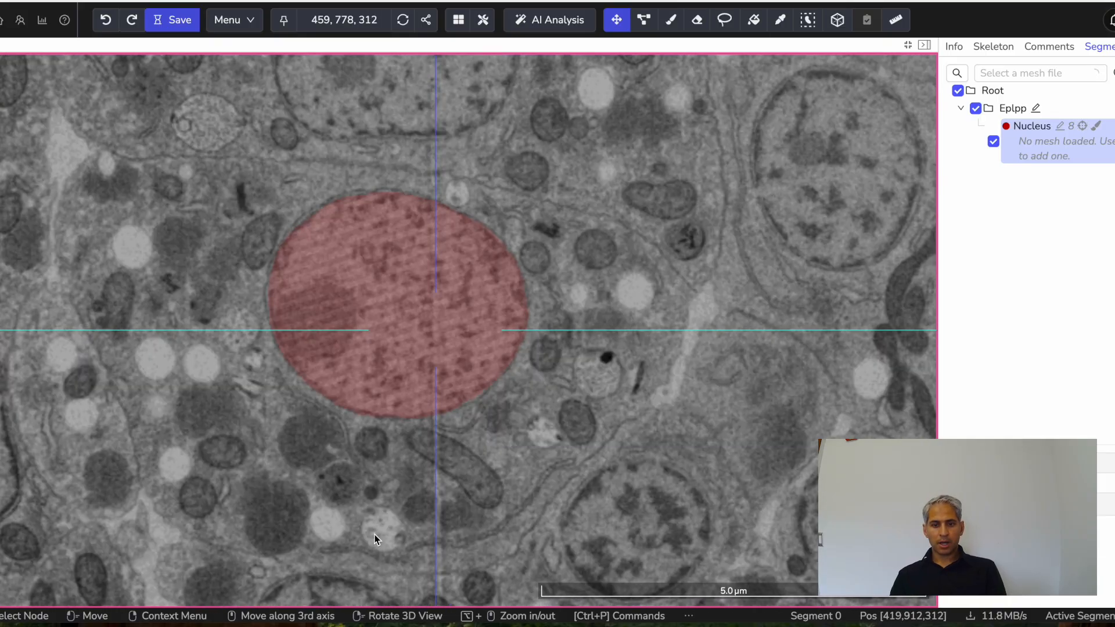
scroll(395, 500, up, 20)
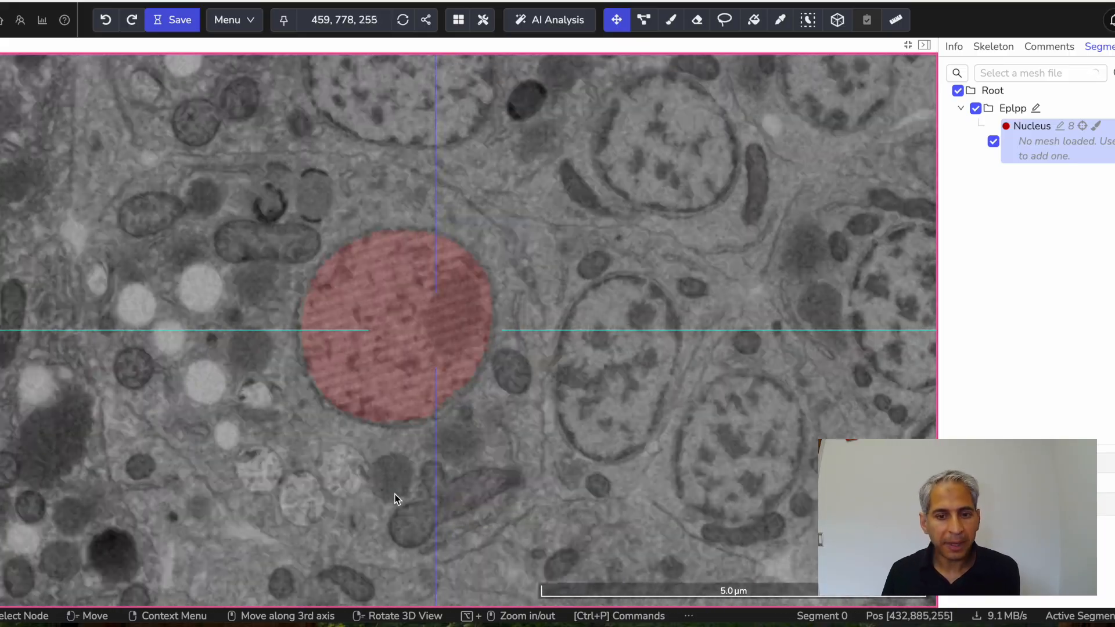
scroll(395, 500, up, 20)
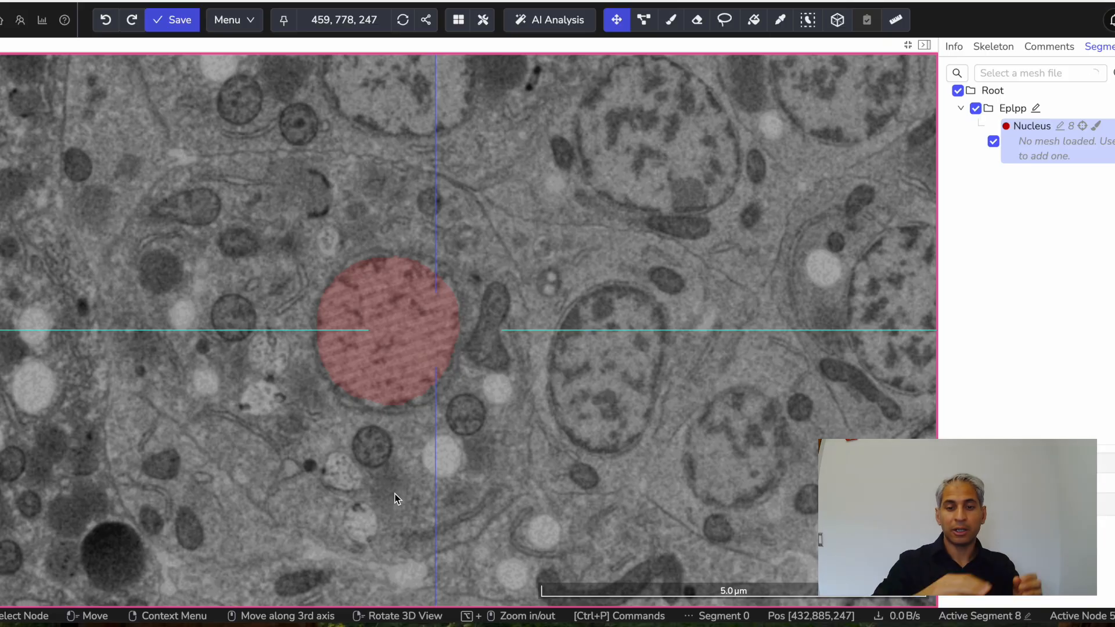
- Inspect the area around the nucleus at slice 247, recentre on the segment, and examine it through slice 302
drag(217, 257, 448, 437)
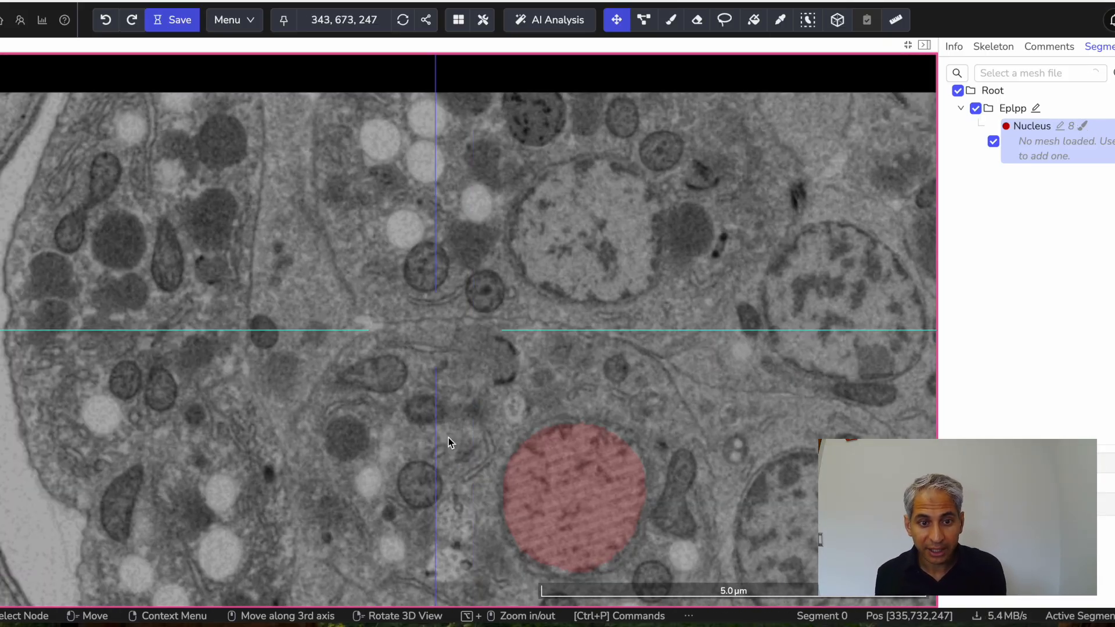
drag(369, 268, 418, 298)
drag(534, 422, 340, 182)
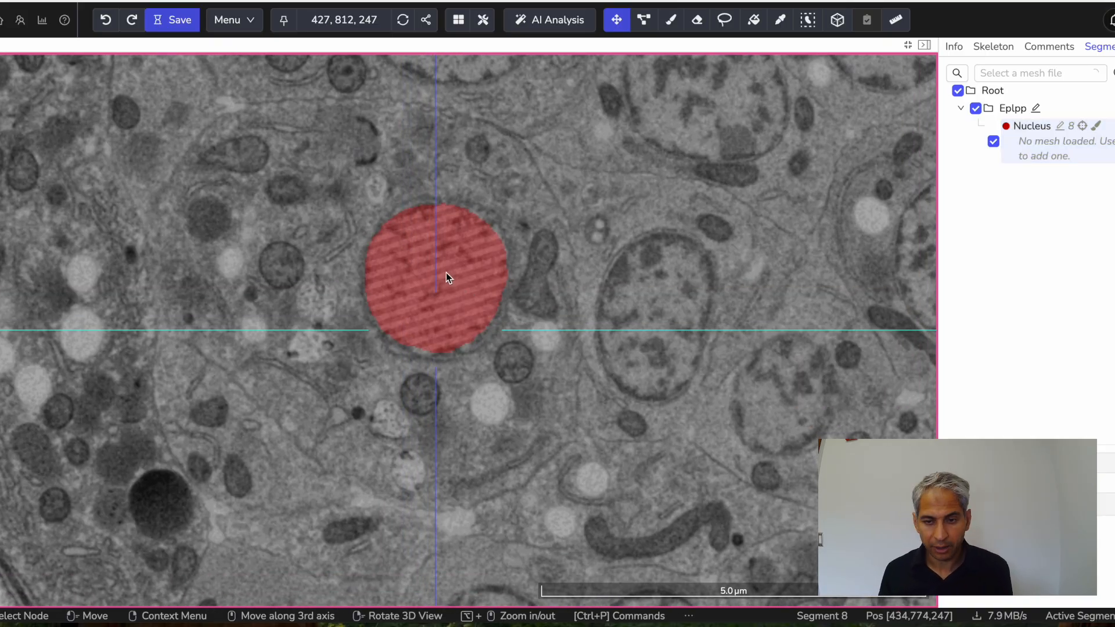
scroll(446, 272, down, 8)
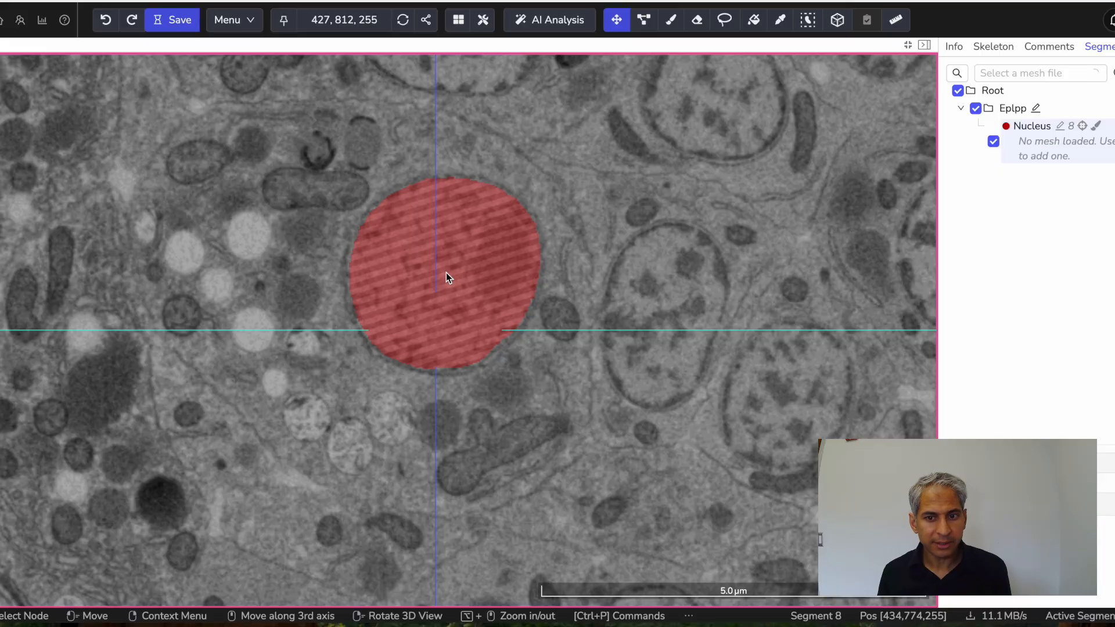
scroll(446, 273, down, 14)
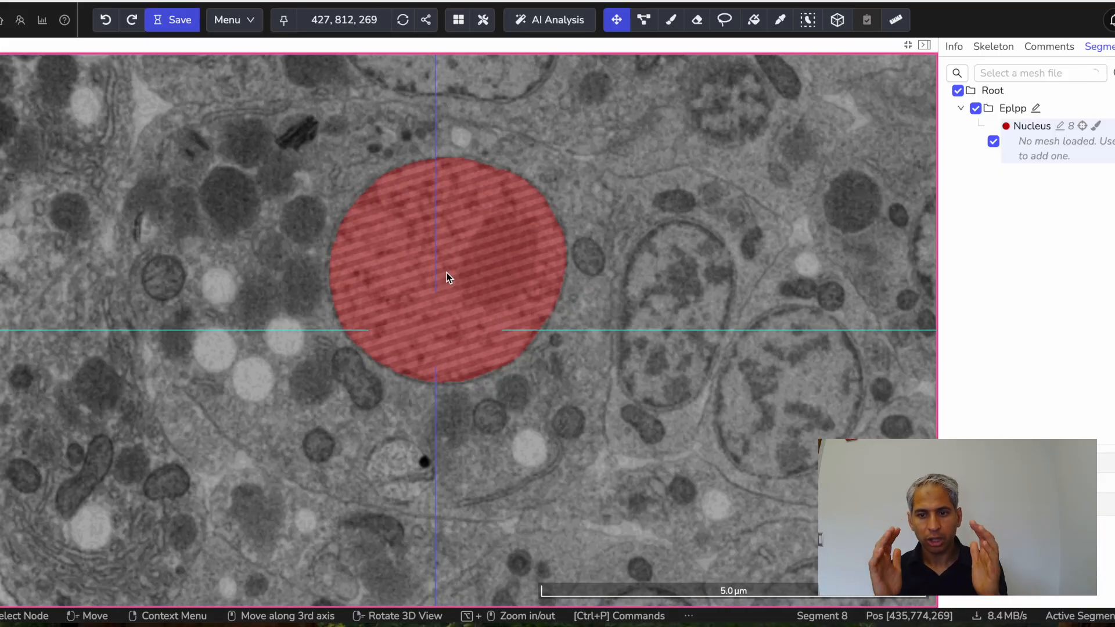
scroll(447, 273, down, 20)
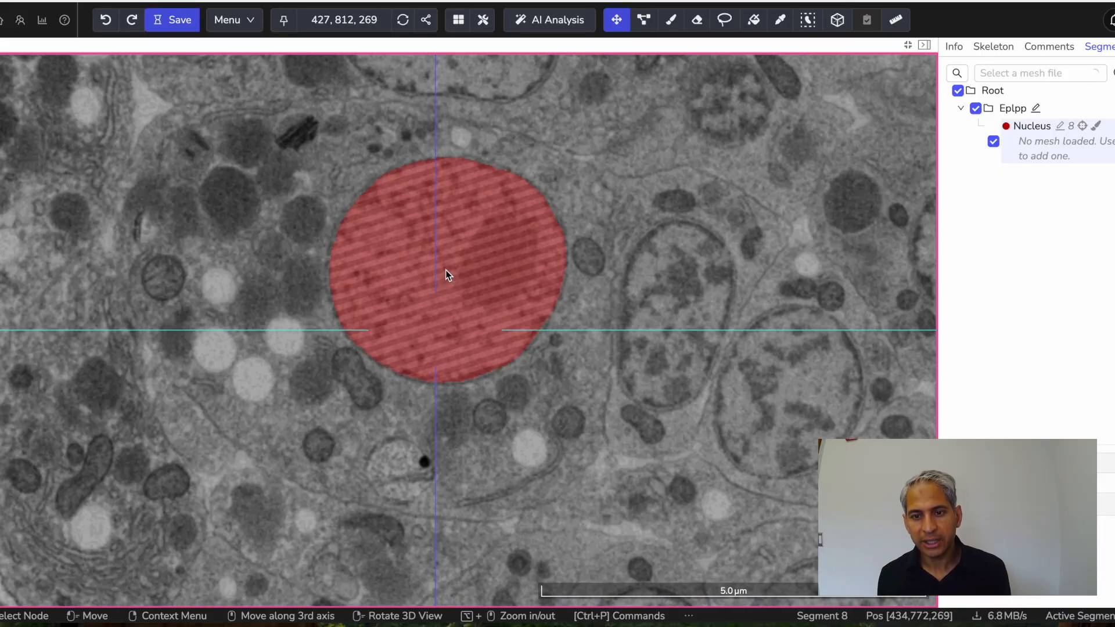
scroll(446, 270, up, 20)
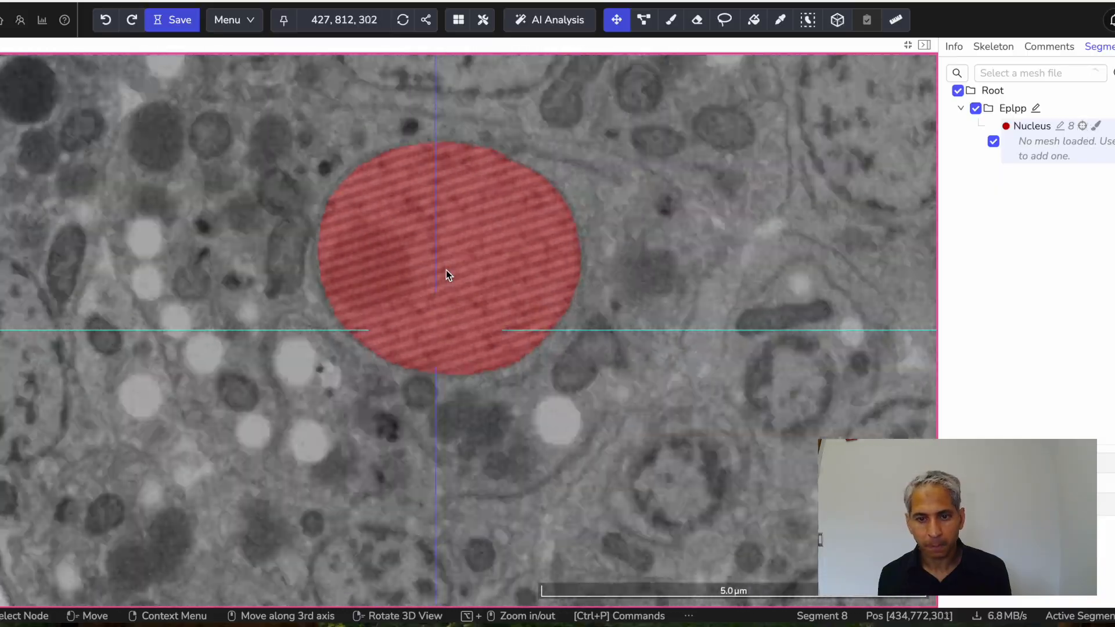
- Examine the nucleus segment from slice 302 back to 244 and forward to 288, comparing it with the nucleus outline
scroll(446, 270, down, 19)
scroll(445, 270, down, 4)
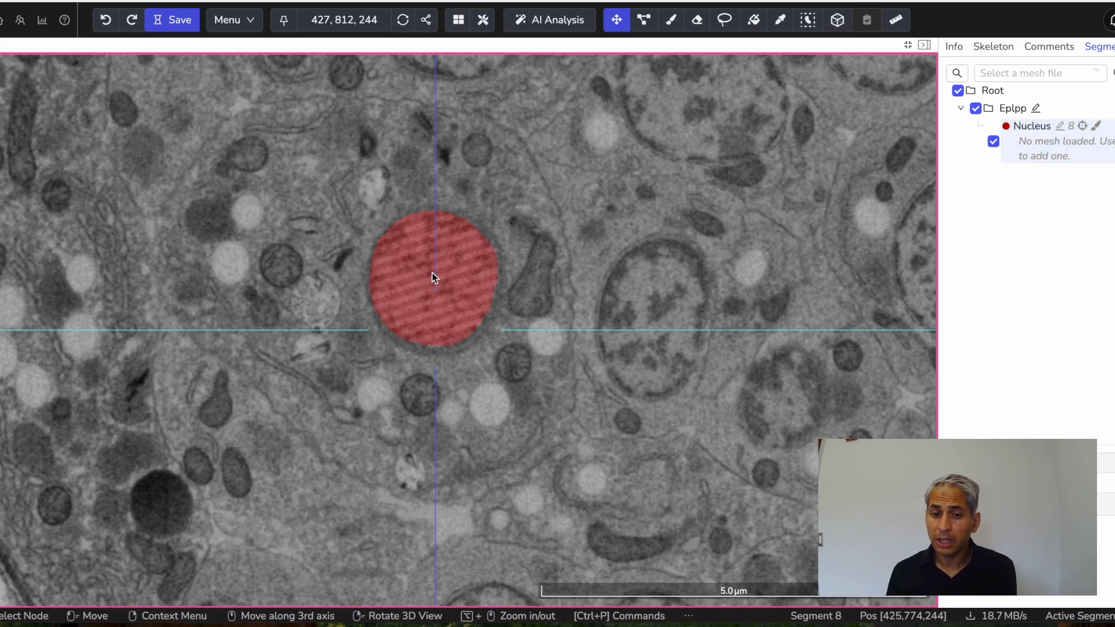
scroll(432, 273, down, 18)
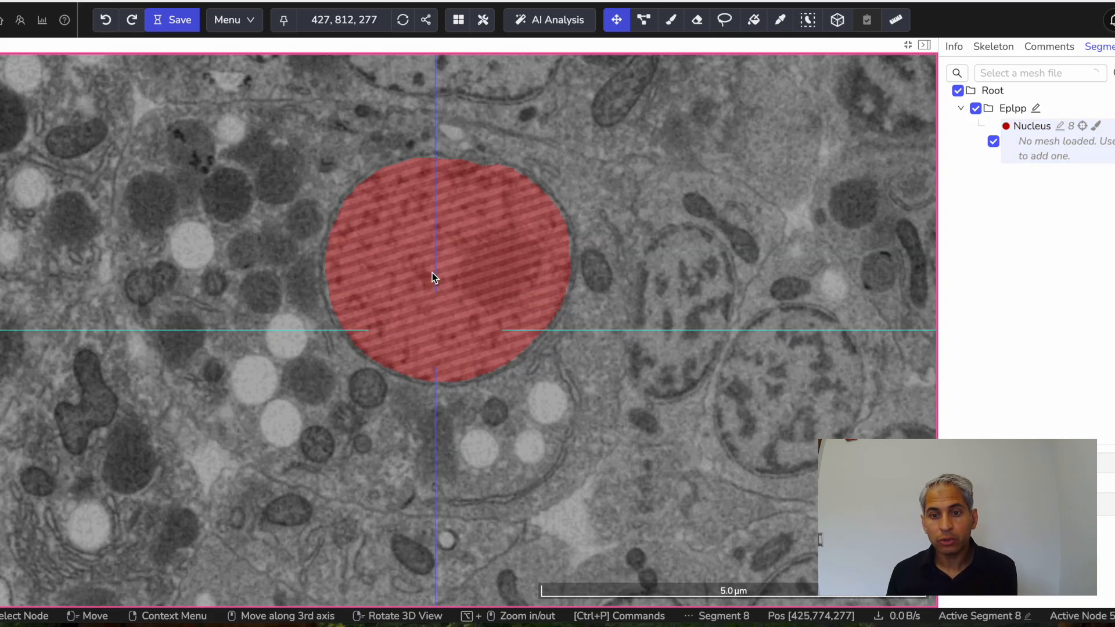
scroll(432, 273, down, 4)
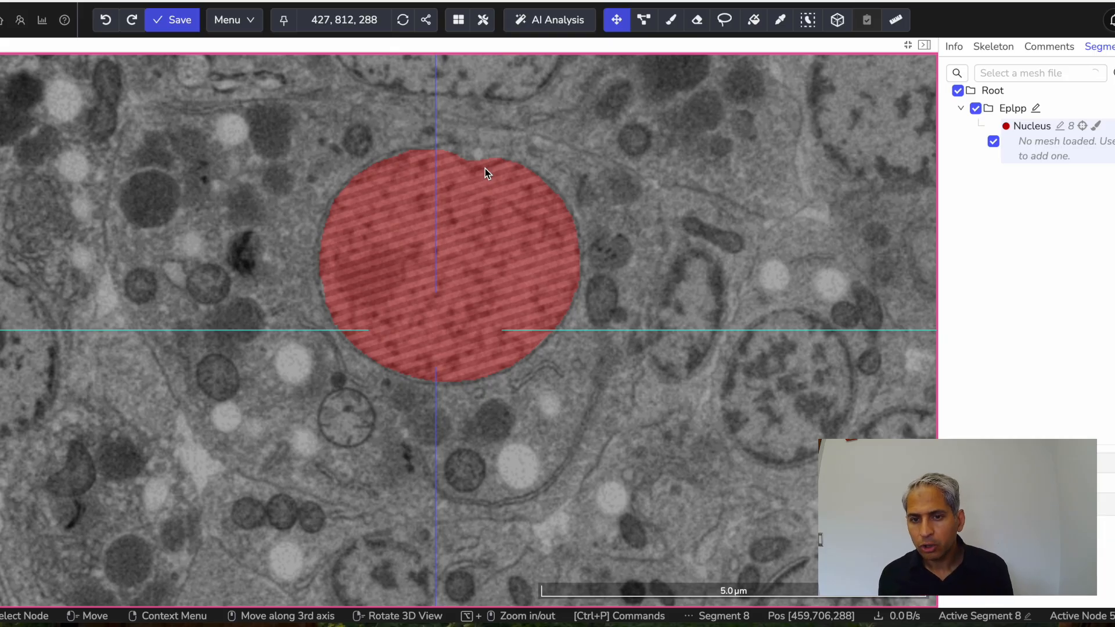
- Check the notch on the nucleus's upper edge across slices 284 to 294, ending at slice 287
scroll(485, 168, down, 6)
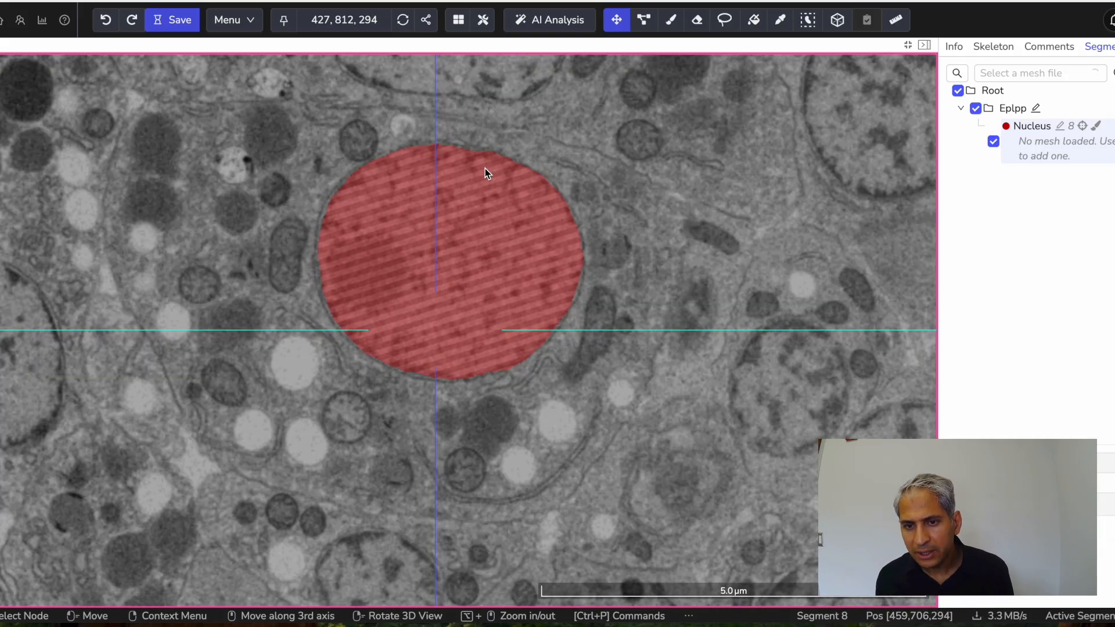
scroll(486, 168, up, 3)
scroll(485, 168, up, 4)
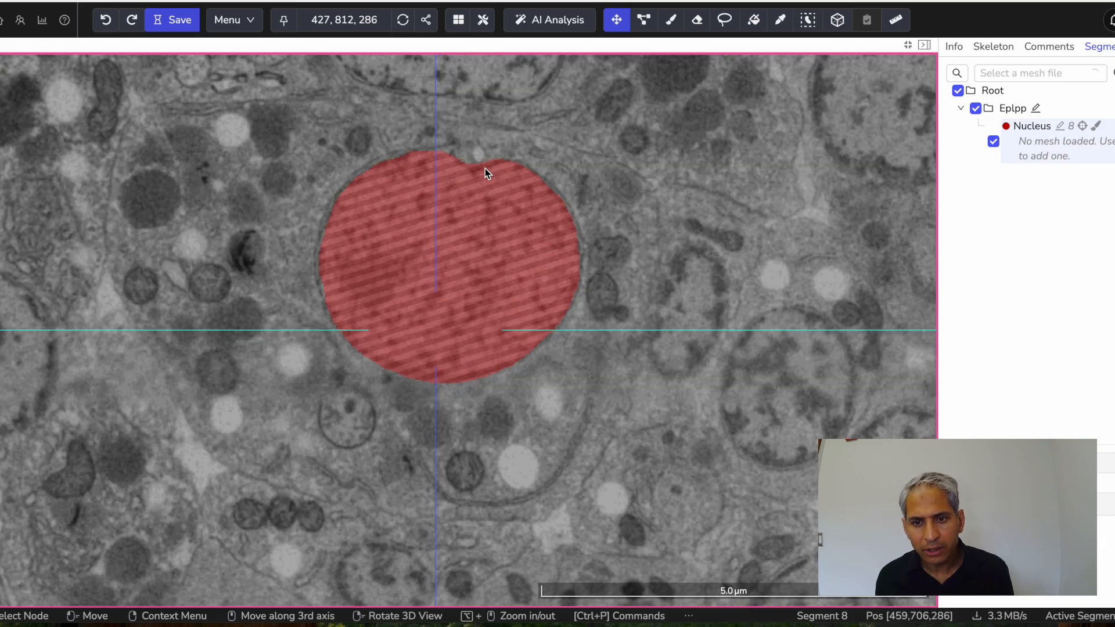
scroll(485, 173, up, 4)
scroll(485, 174, down, 5)
scroll(486, 176, up, 3)
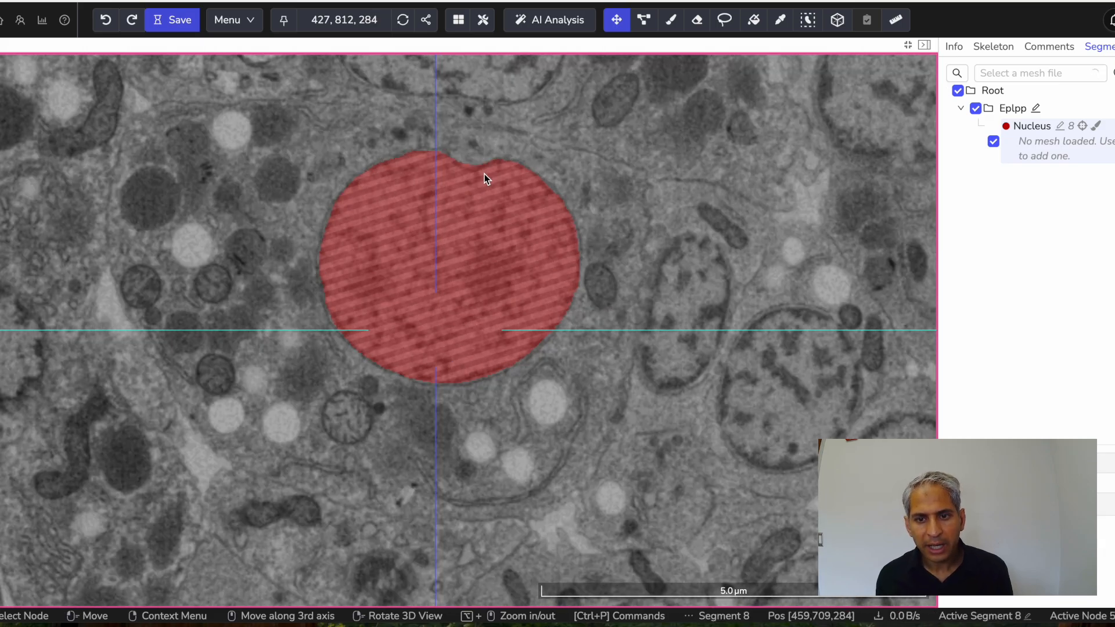
scroll(485, 177, down, 7)
scroll(485, 177, up, 4)
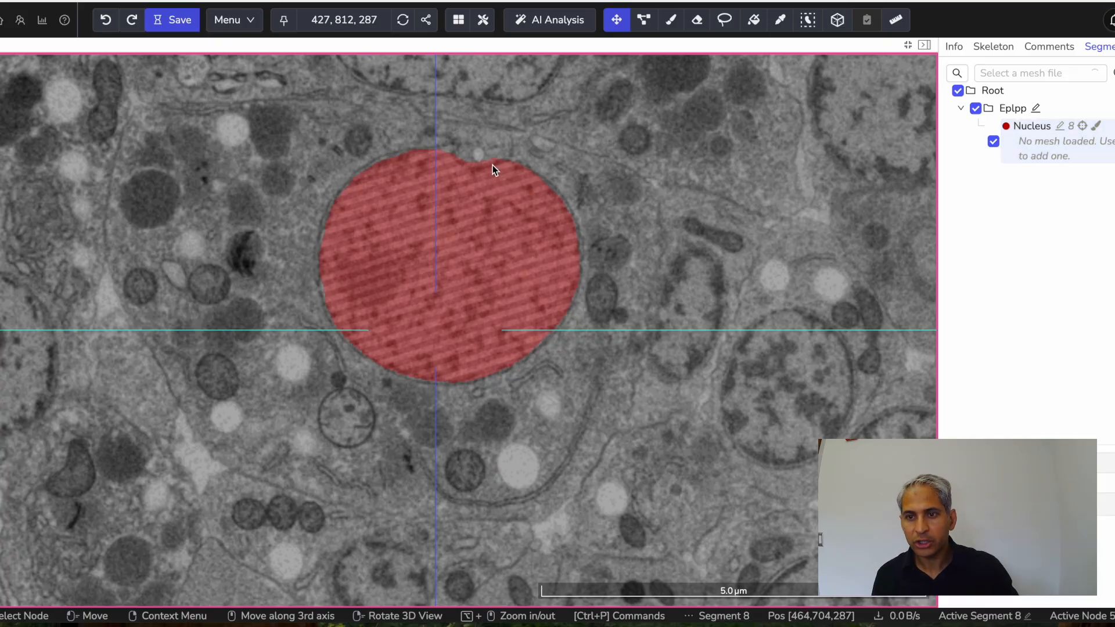
- Erase the segment around the notch on the nucleus's upper edge at slice 287 and retrace it along the membrane
click(698, 21)
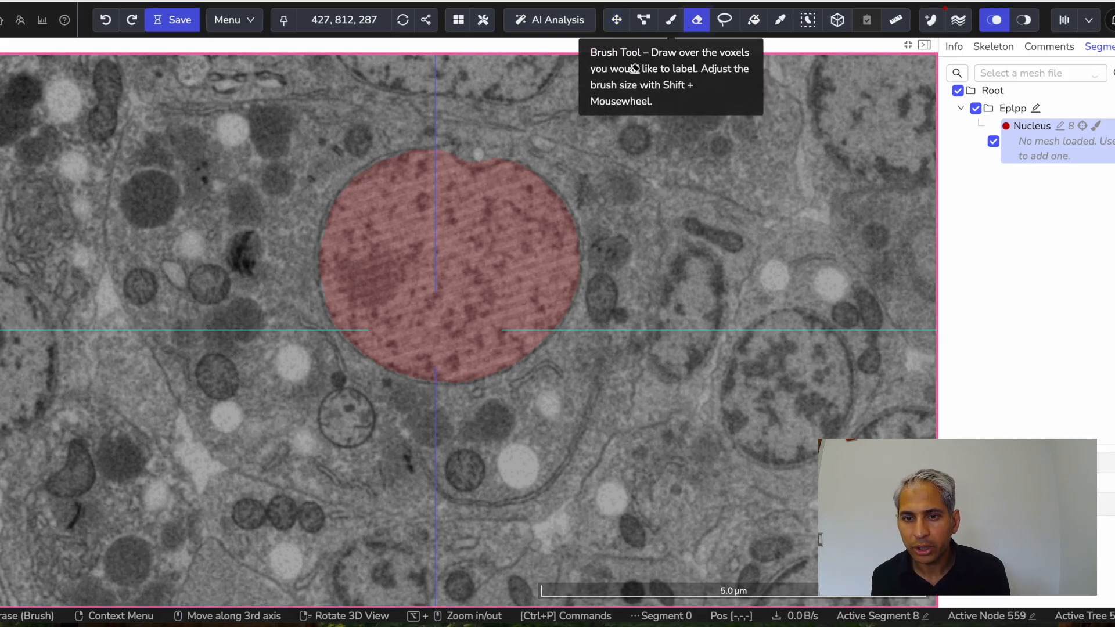
click(485, 144)
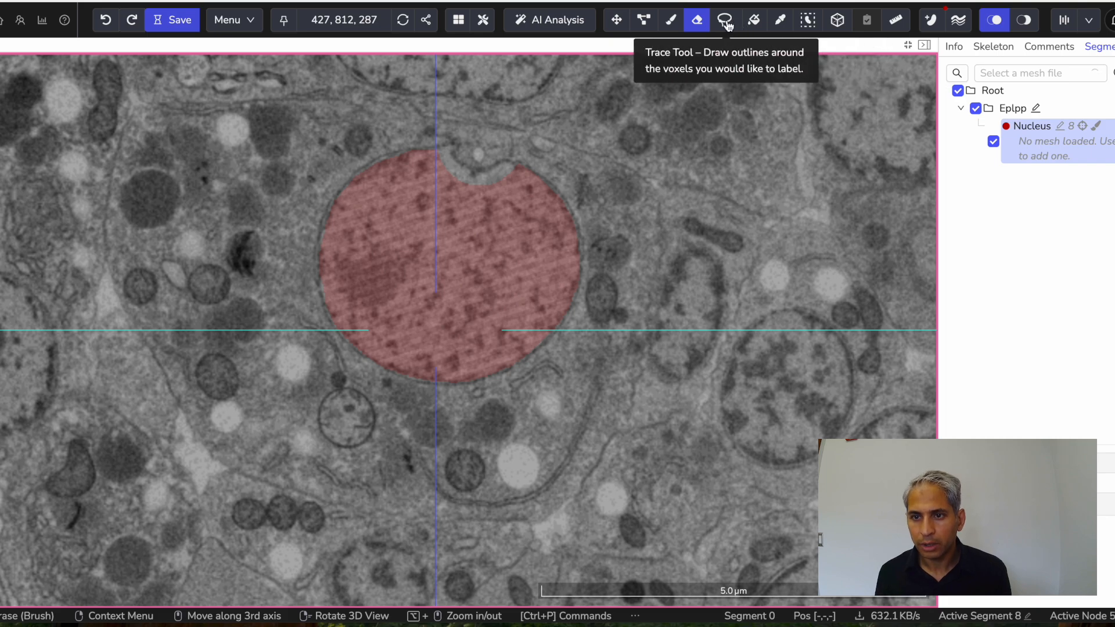
click(725, 20)
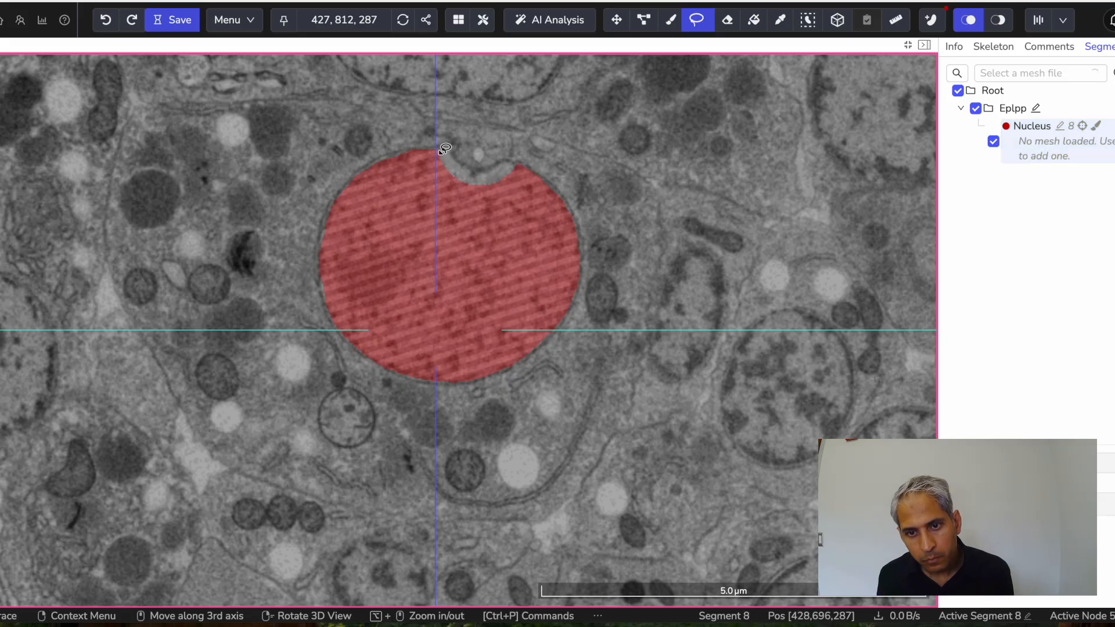
mouse_move(439, 152)
mouse_down()
mouse_move(454, 147)
mouse_move(474, 169)
mouse_move(522, 166)
mouse_up()
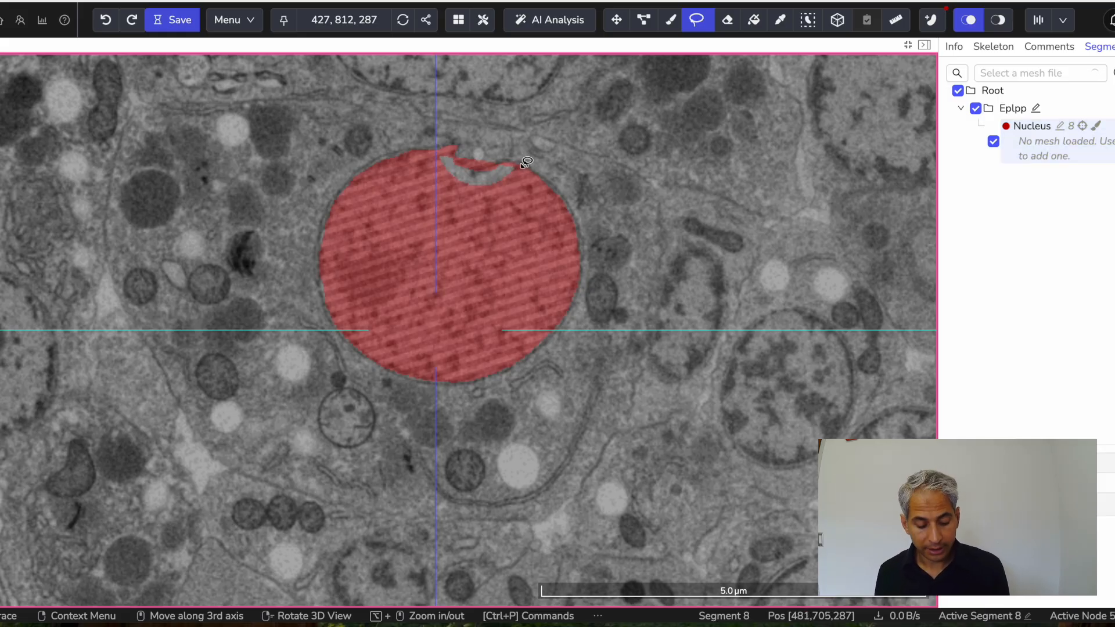
click(105, 20)
mouse_move(432, 152)
mouse_down()
mouse_move(460, 141)
mouse_move(470, 163)
mouse_move(525, 166)
mouse_move(492, 199)
mouse_move(425, 187)
mouse_move(437, 152)
mouse_up()
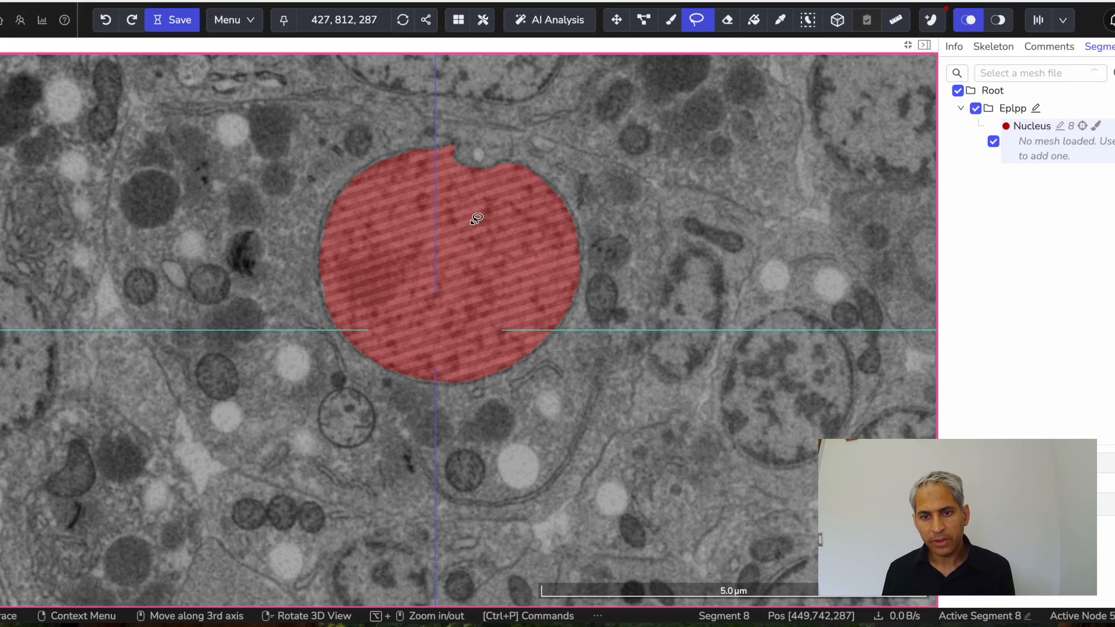
- Trim the excess label from the notch at slice 288 with the trace eraser and retrace the segment edge beside it
scroll(476, 219, up, 7)
scroll(476, 218, down, 8)
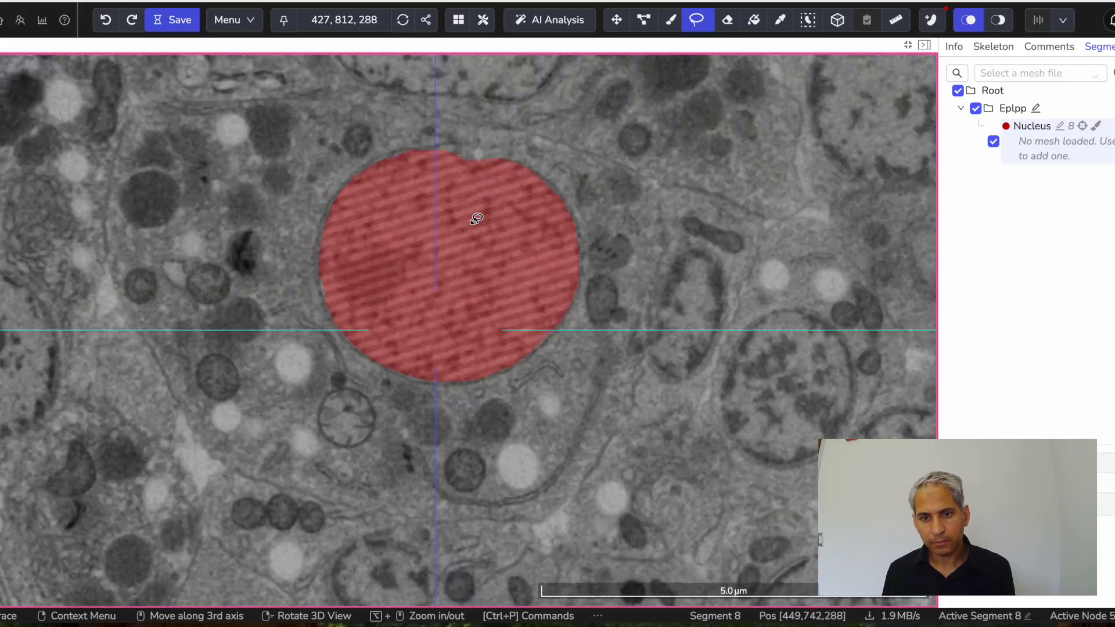
click(727, 20)
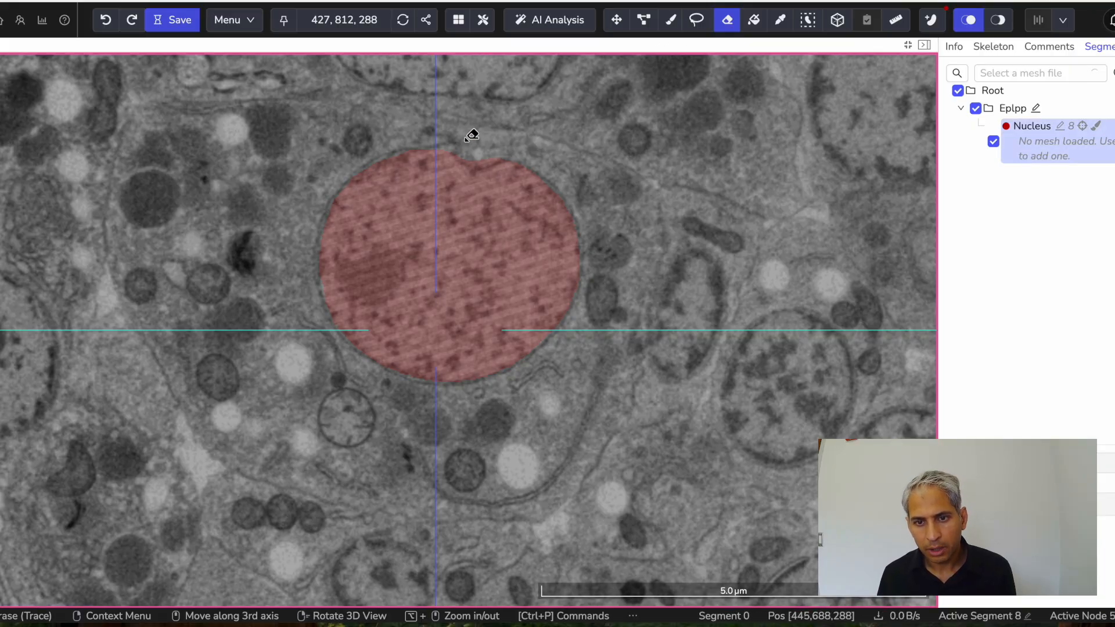
mouse_move(468, 137)
mouse_down()
mouse_move(467, 161)
mouse_move(515, 156)
mouse_up()
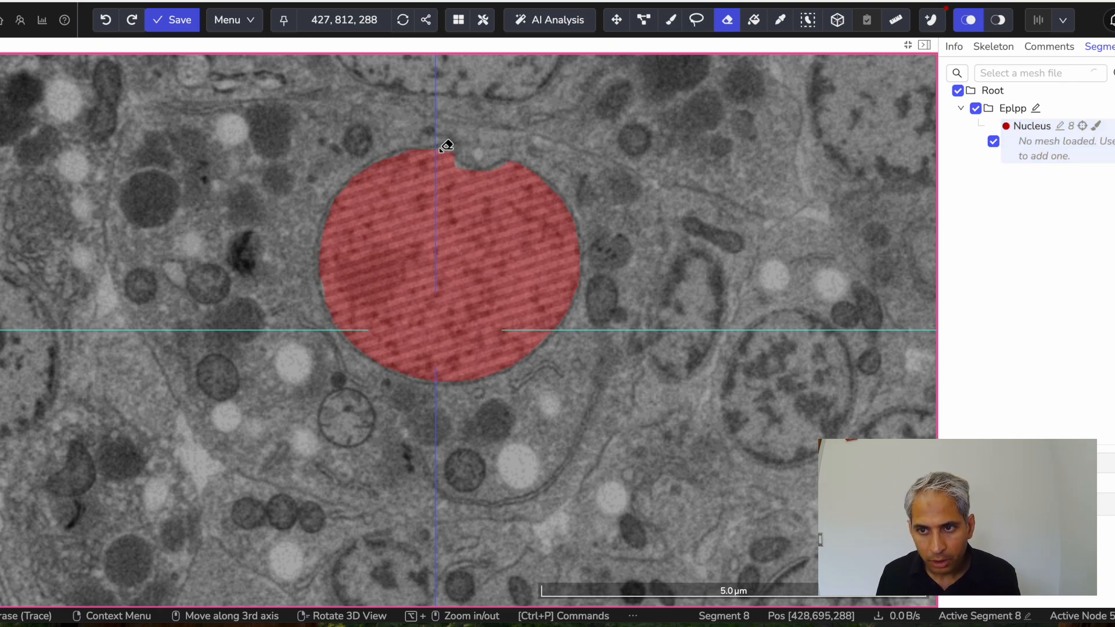
click(696, 20)
mouse_move(453, 147)
mouse_down()
mouse_move(441, 145)
mouse_move(485, 167)
mouse_move(509, 158)
mouse_move(509, 170)
mouse_move(488, 182)
mouse_move(448, 173)
mouse_move(444, 144)
mouse_up()
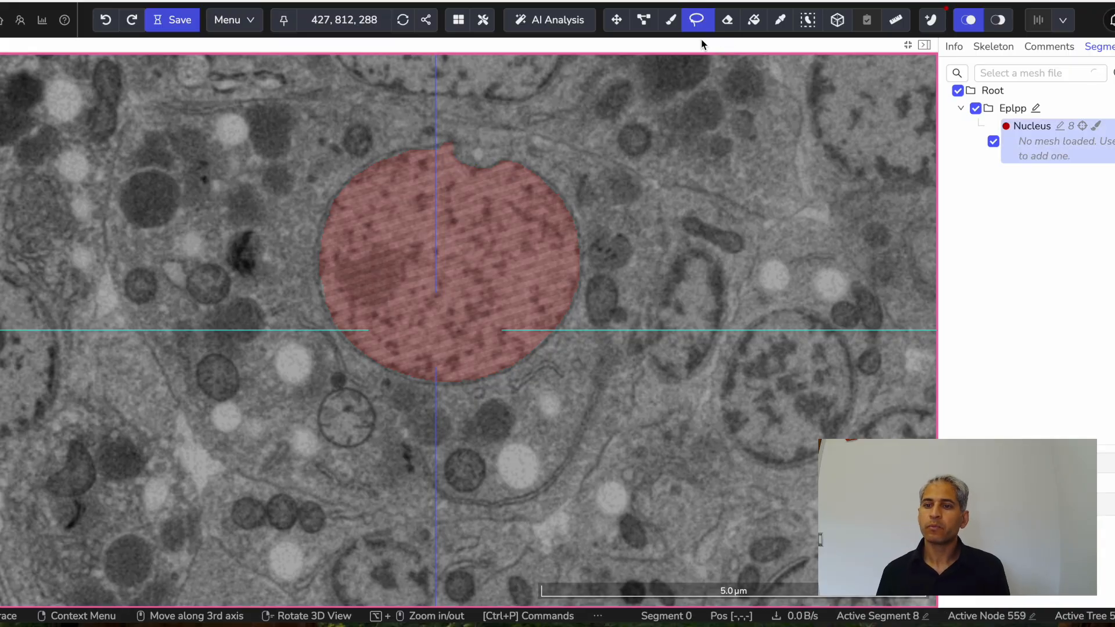
- Switch to the Move tool and review the corrected nucleus segment between slices 288 and 272, ending at slice 281
click(613, 25)
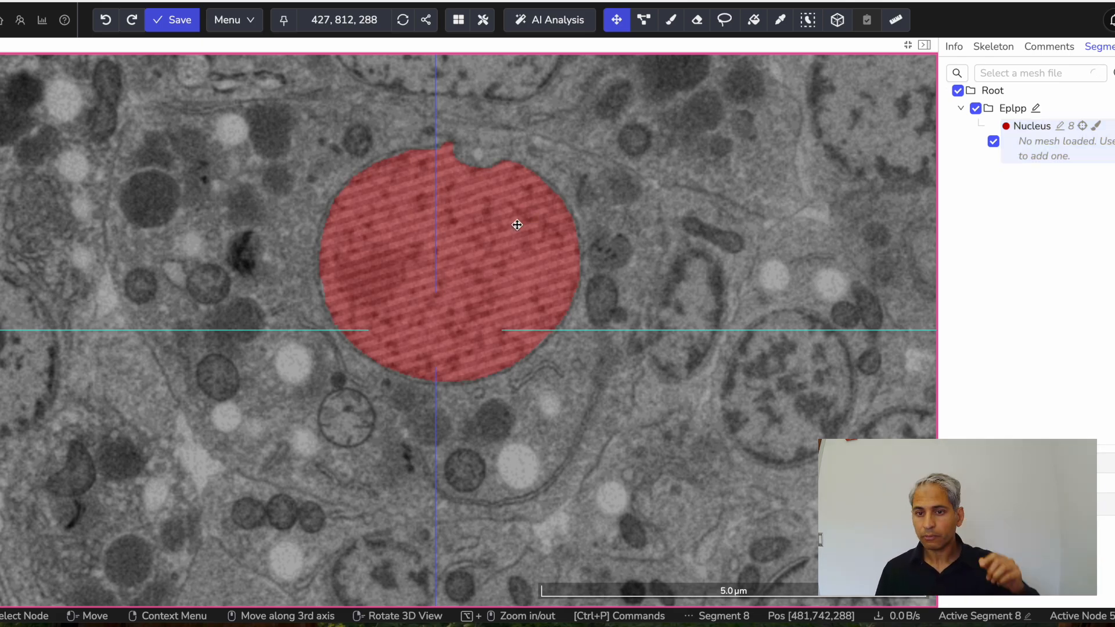
scroll(507, 228, up, 10)
scroll(507, 229, down, 20)
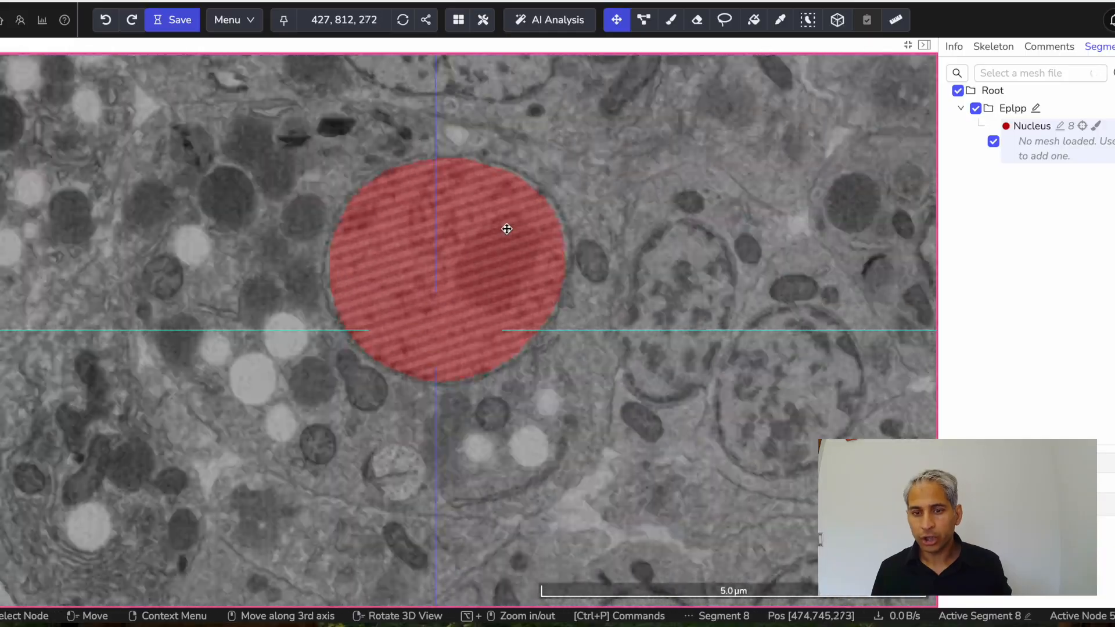
scroll(507, 229, down, 11)
scroll(507, 229, up, 20)
scroll(507, 229, up, 4)
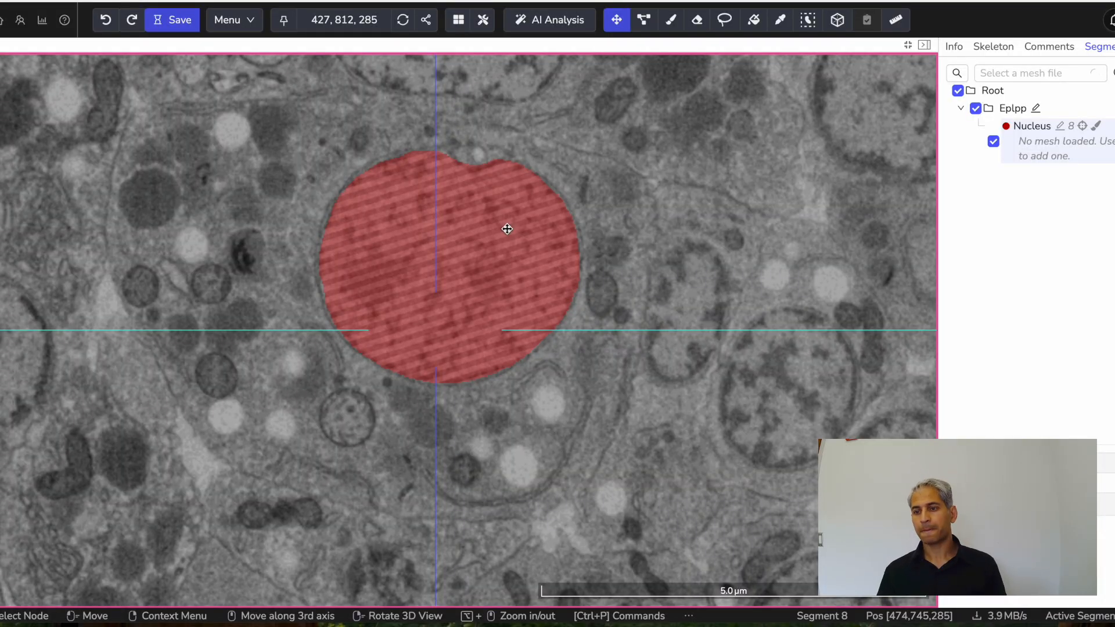
scroll(506, 229, up, 4)
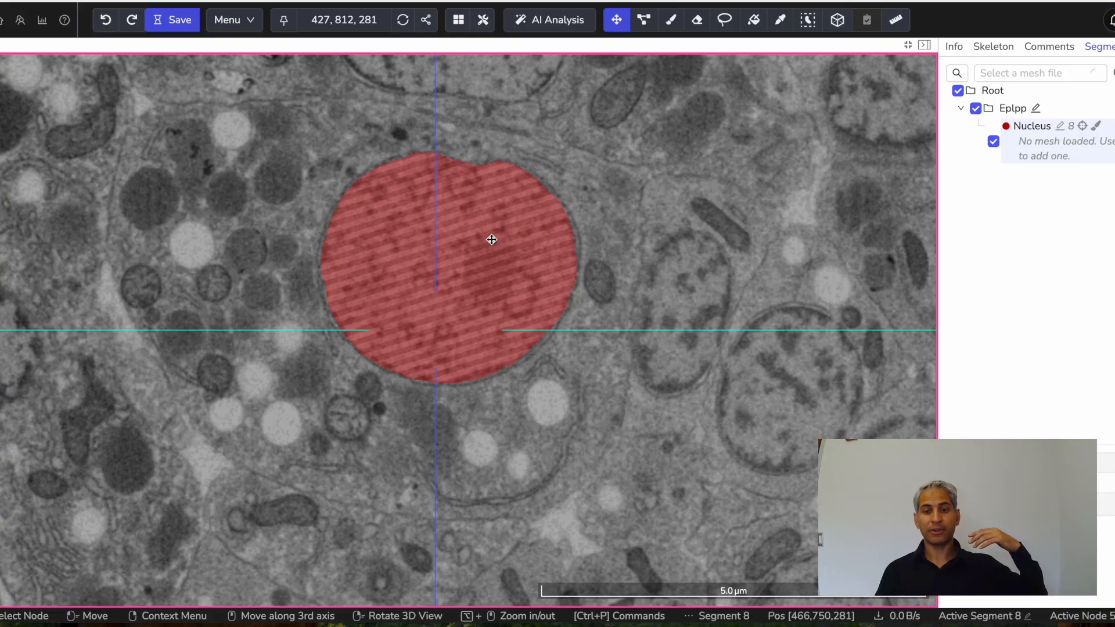
- Review the nucleus segment again between slices 269 and 304, checking that its outline follows the membrane
scroll(495, 235, down, 20)
scroll(489, 250, up, 20)
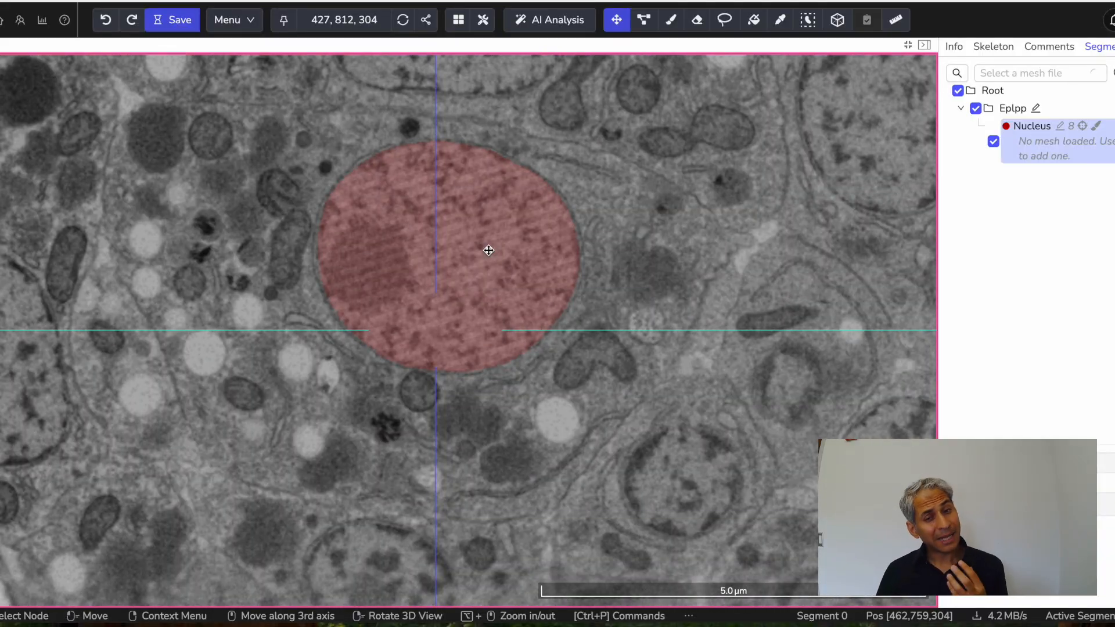
scroll(479, 287, up, 18)
scroll(478, 287, down, 9)
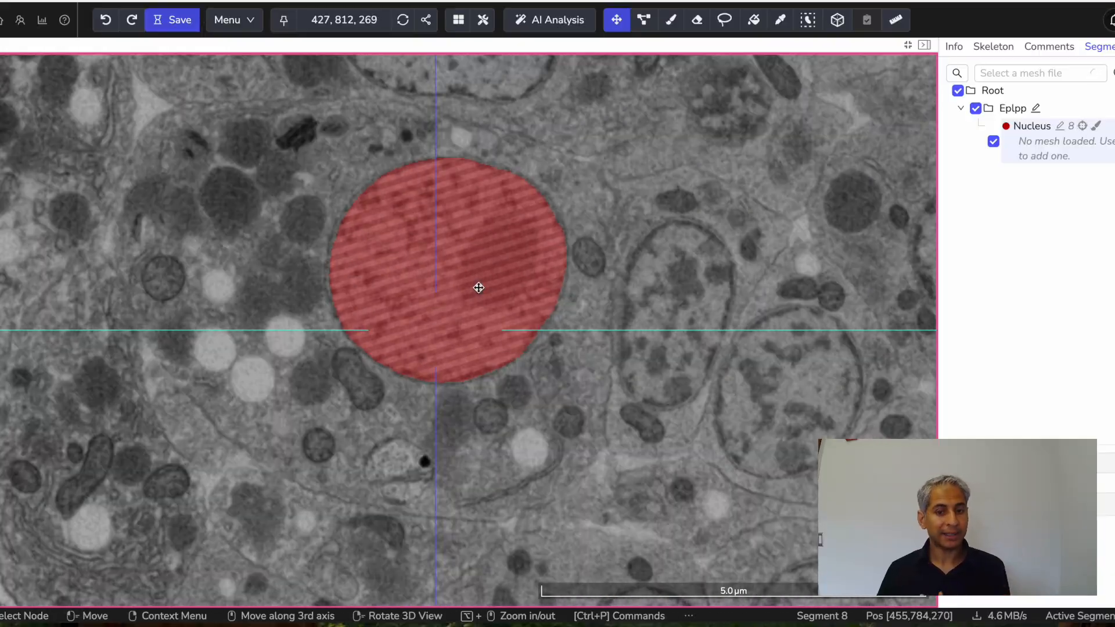
scroll(479, 288, down, 10)
scroll(480, 286, up, 2)
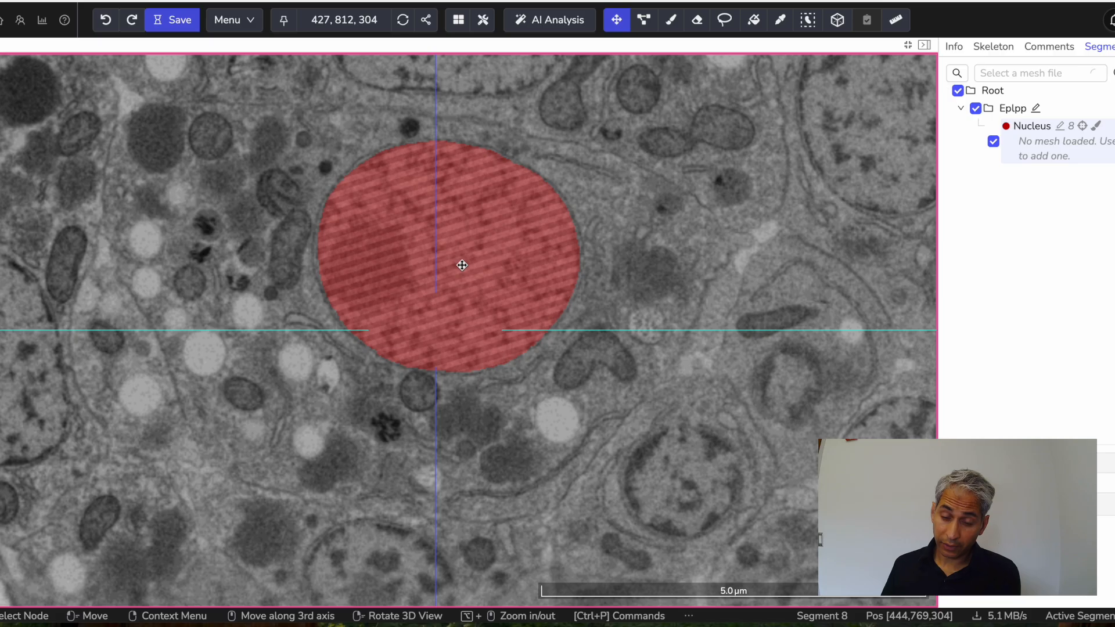
- Go forward from slice 304 past the end of the nucleus segment to slice 386 and examine the surrounding cell
scroll(460, 264, down, 17)
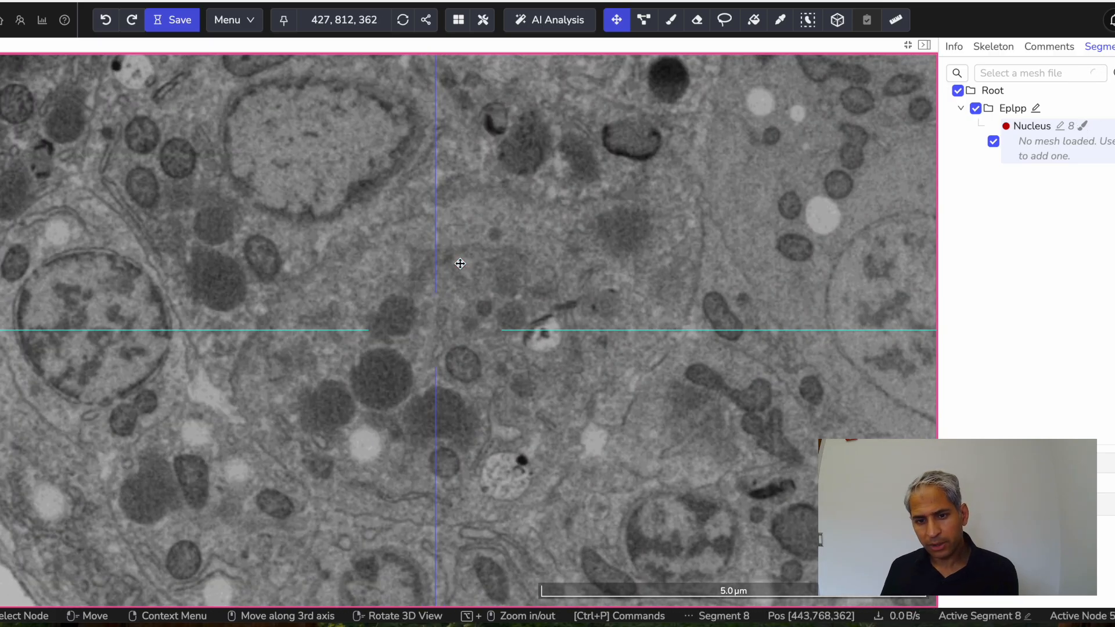
scroll(460, 264, down, 7)
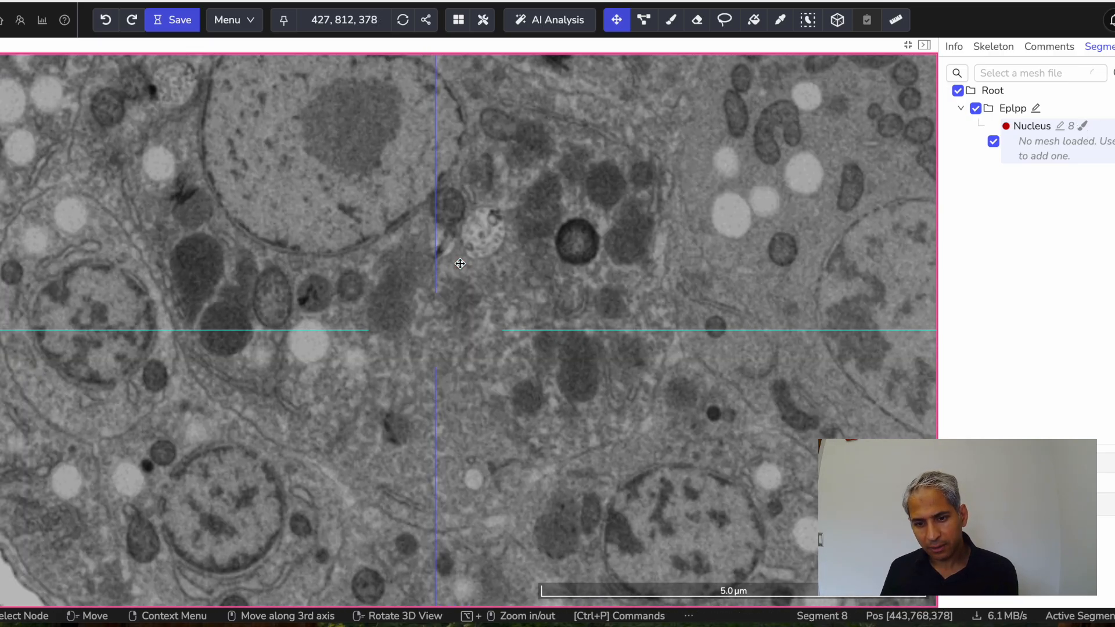
scroll(460, 263, down, 8)
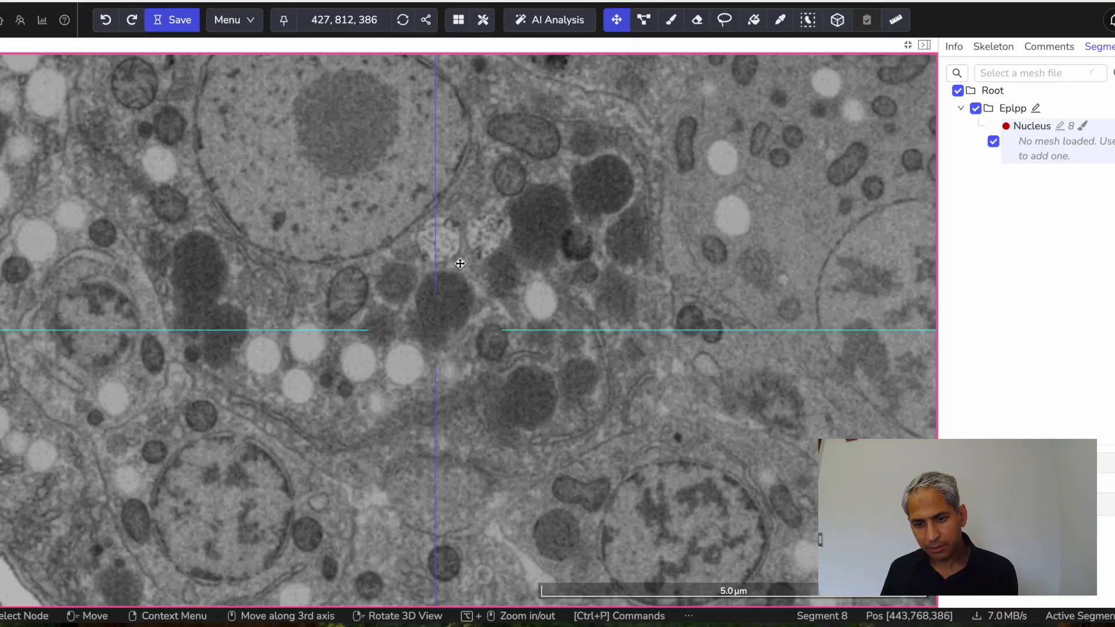
click(460, 264)
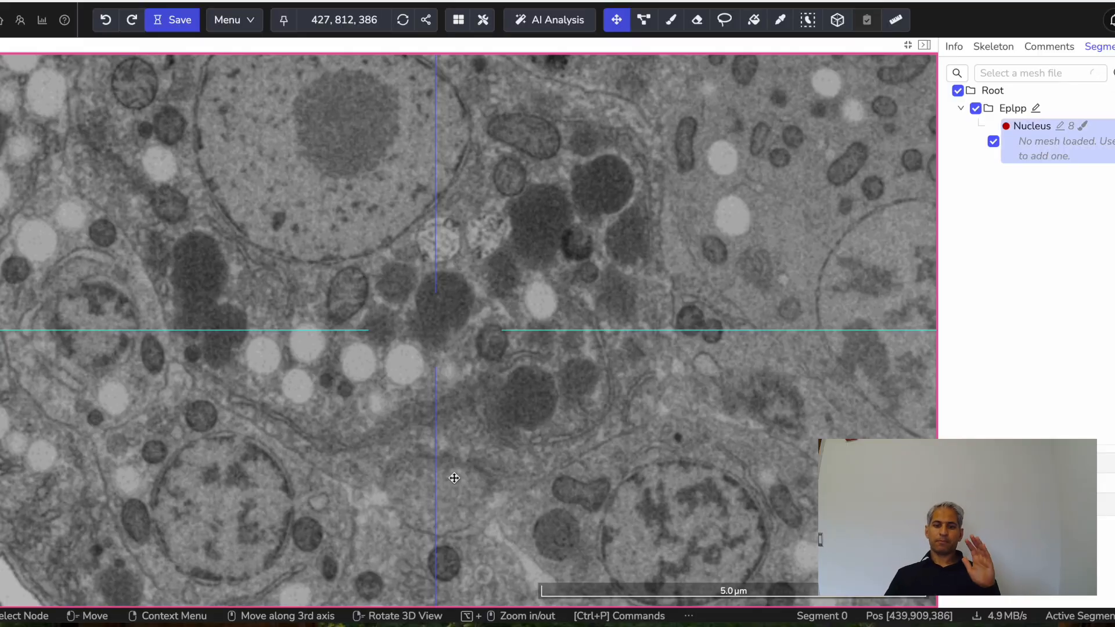
- Recentre the view on 431, 851 and examine the cell area below the nucleus from slice 336 to slice 376
scroll(454, 478, up, 9)
drag(454, 478, 445, 419)
scroll(446, 418, up, 20)
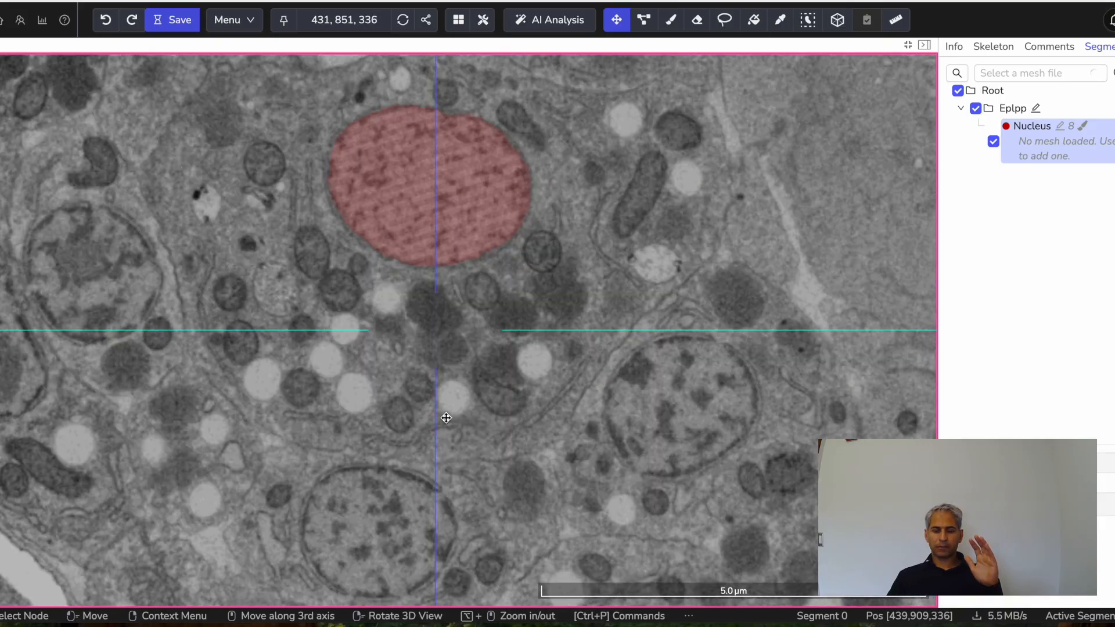
scroll(438, 352, down, 20)
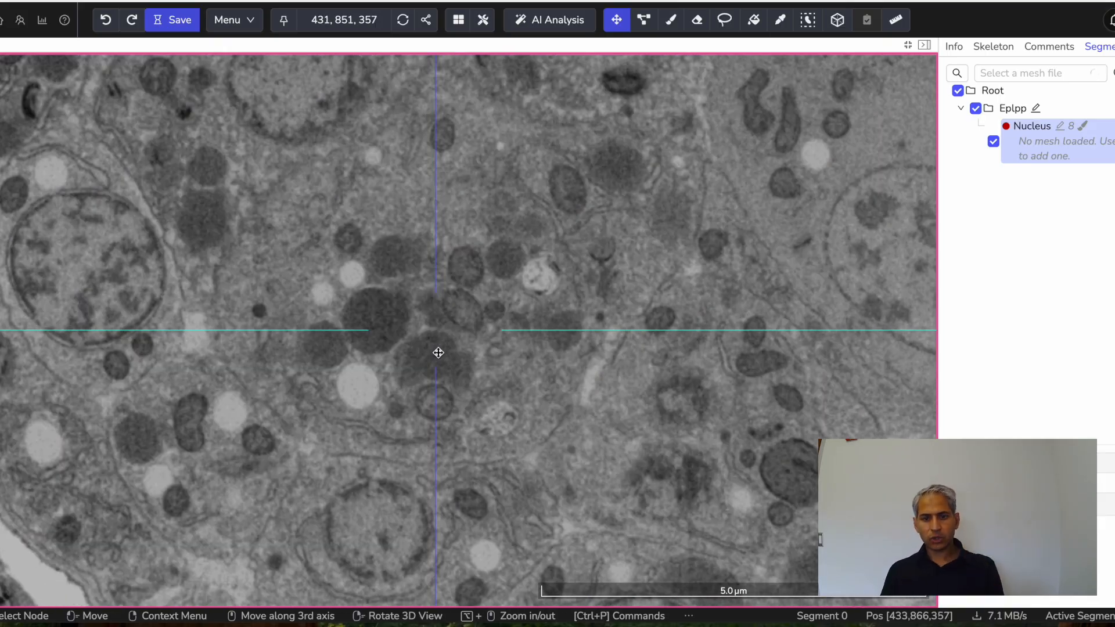
scroll(438, 352, down, 10)
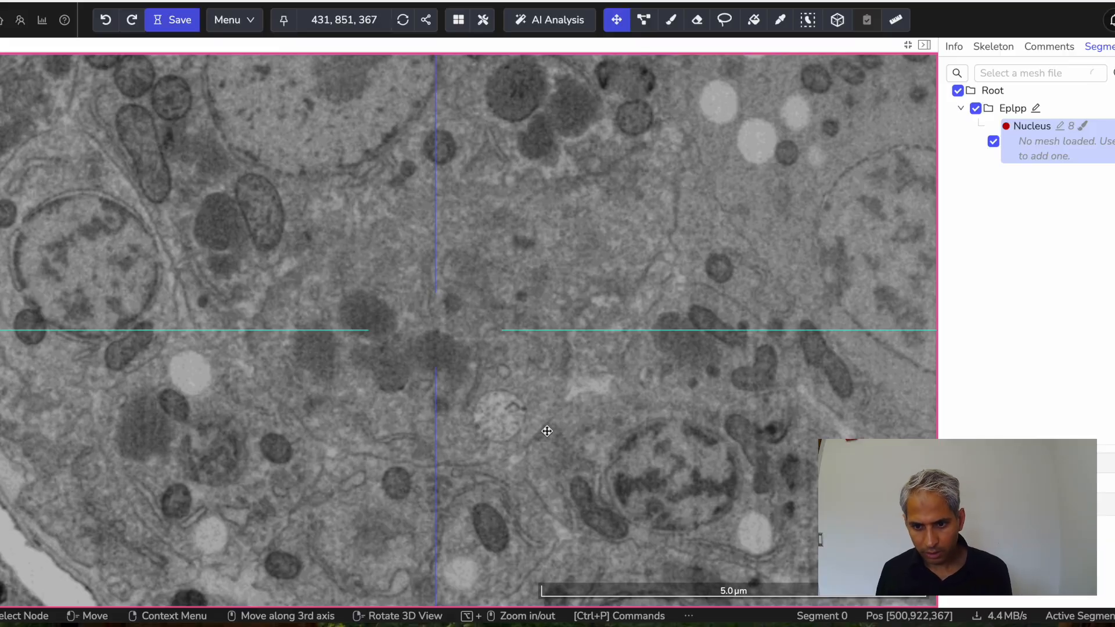
scroll(418, 352, down, 10)
scroll(438, 377, up, 1)
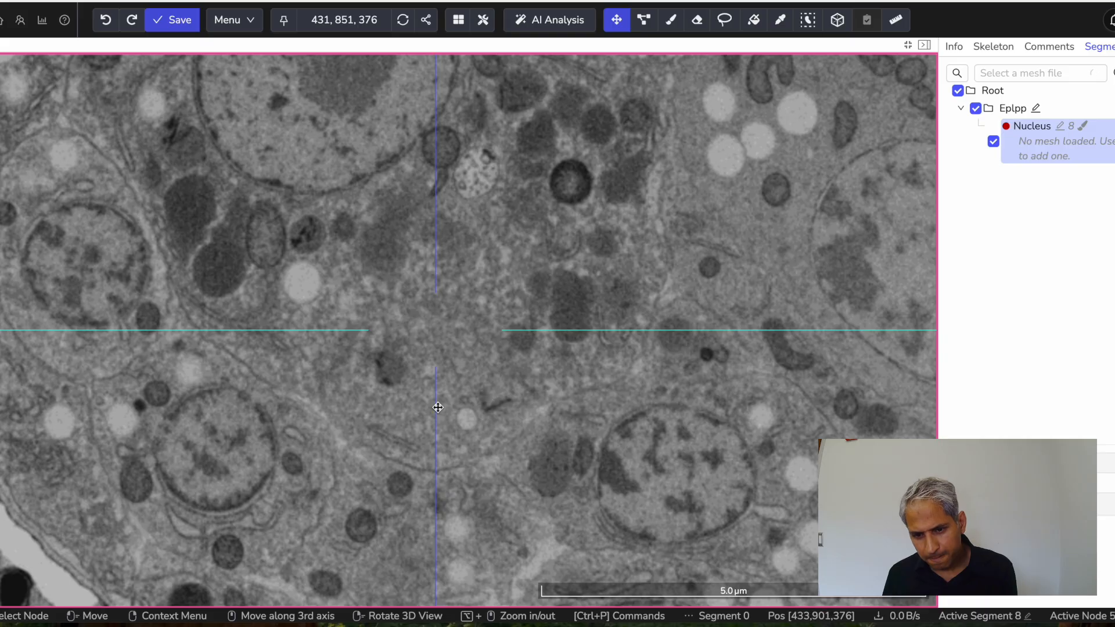
- Create a new segment and outline the small cell tip near 431, 935 on slice 392 with the Trace tool
scroll(438, 407, down, 15)
scroll(438, 407, up, 10)
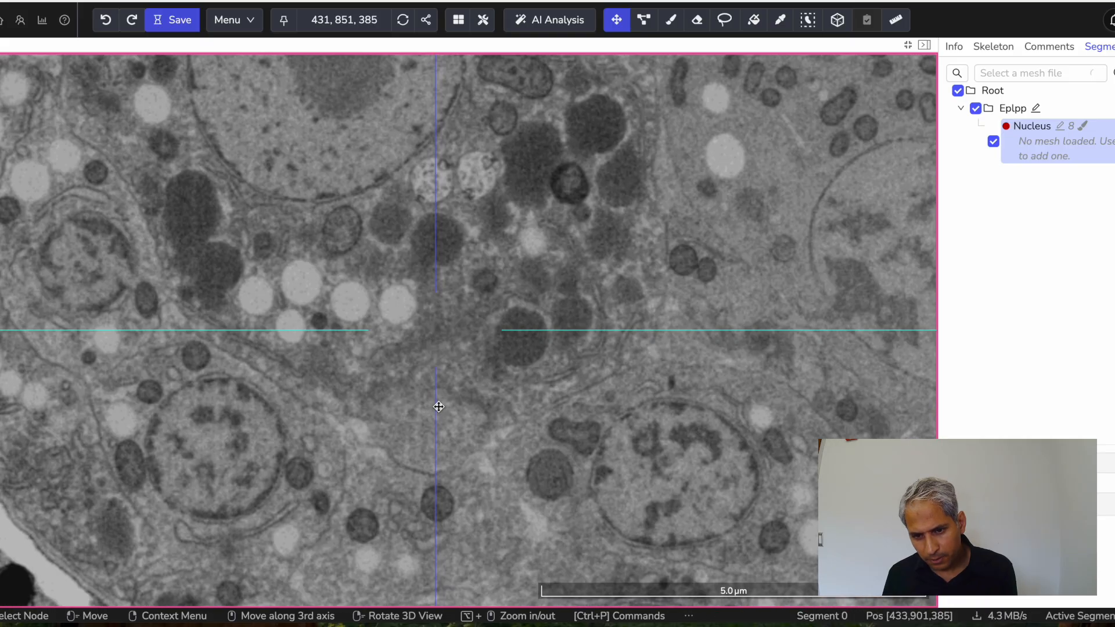
scroll(438, 407, down, 5)
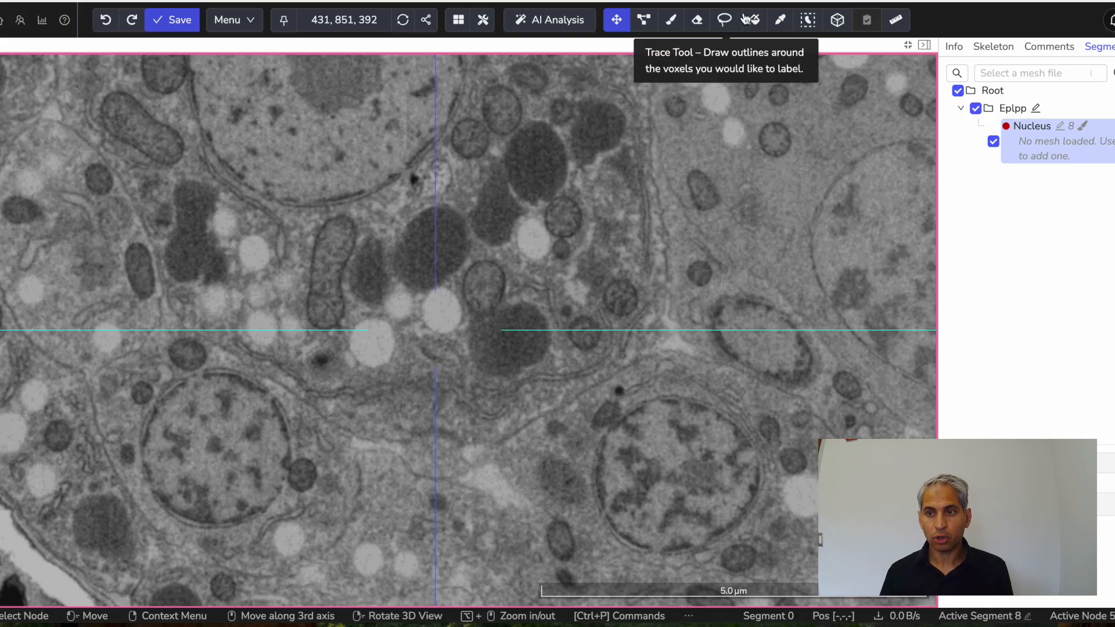
click(807, 21)
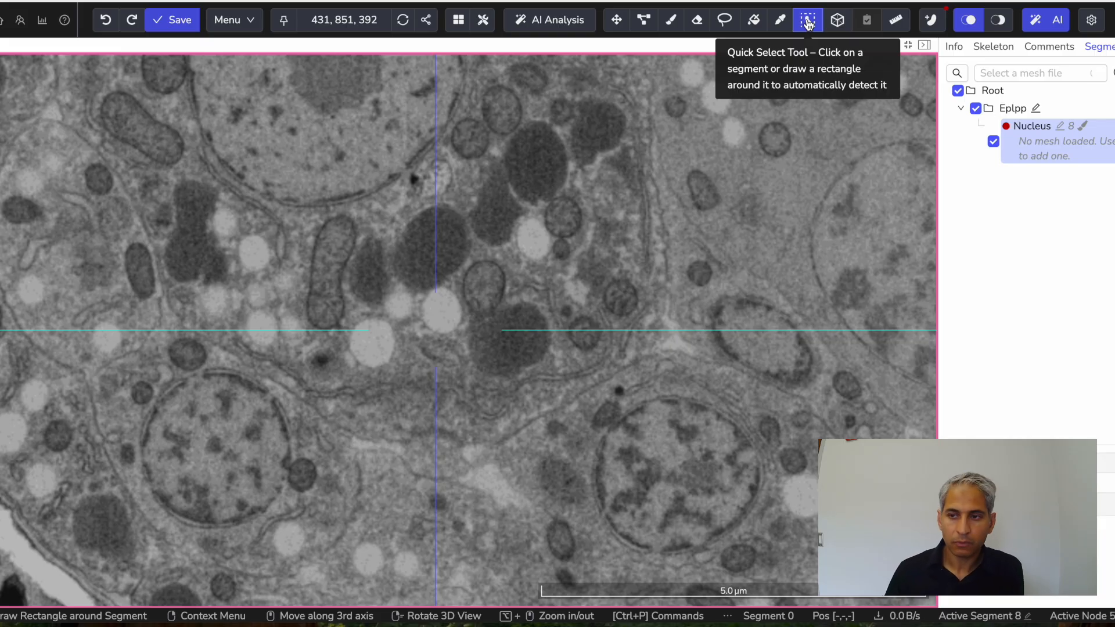
click(697, 21)
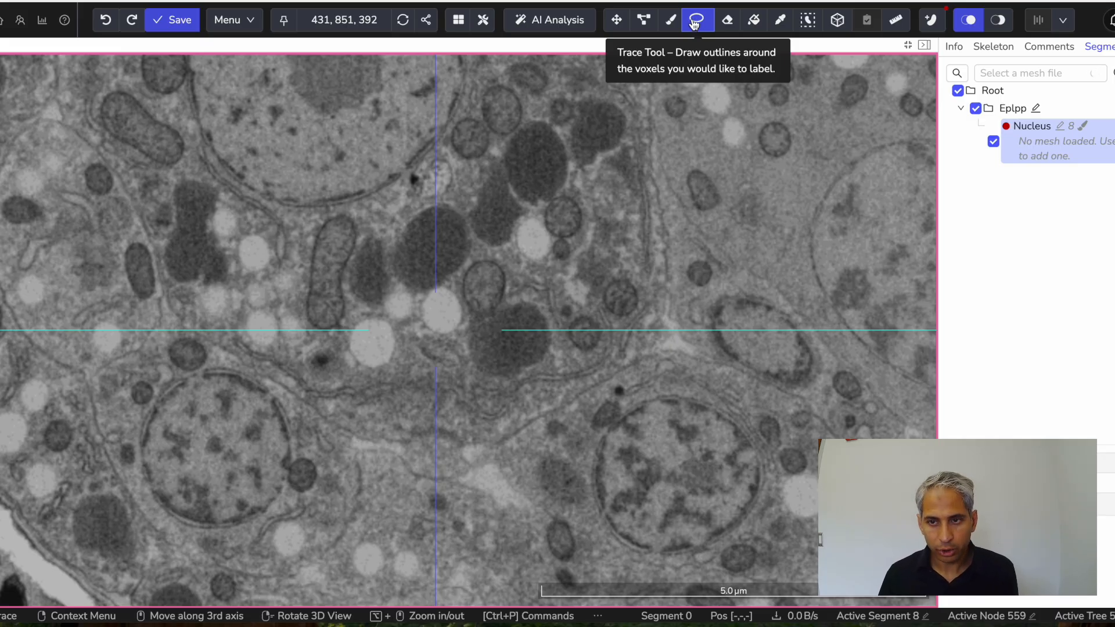
click(928, 22)
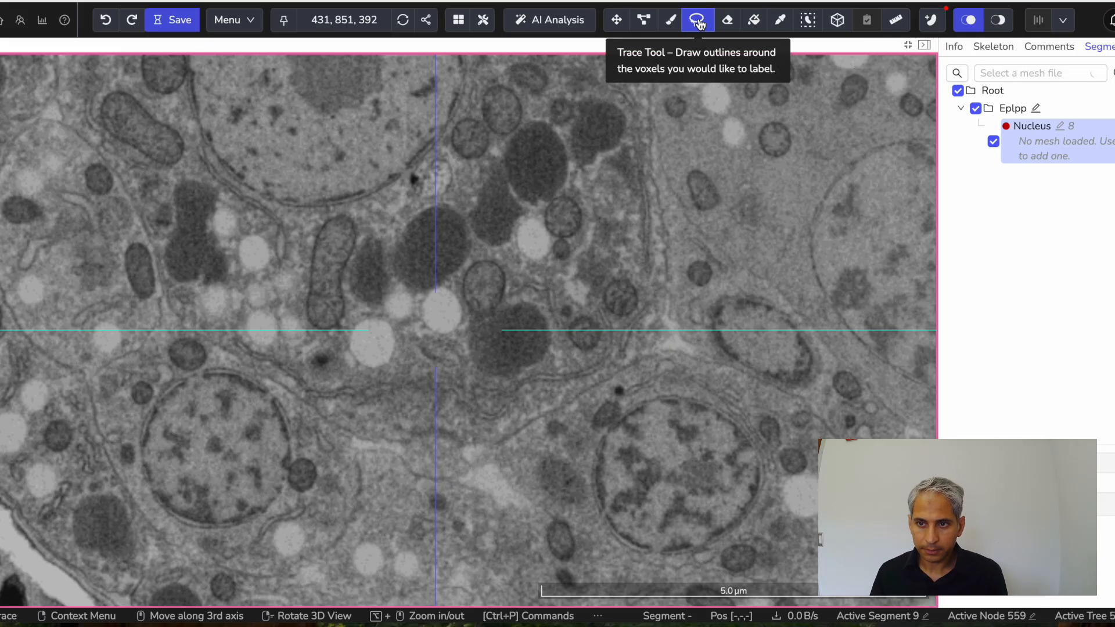
mouse_move(471, 465)
mouse_down()
mouse_move(456, 436)
mouse_move(433, 429)
mouse_move(405, 448)
mouse_move(429, 477)
mouse_move(455, 479)
mouse_move(476, 463)
mouse_up()
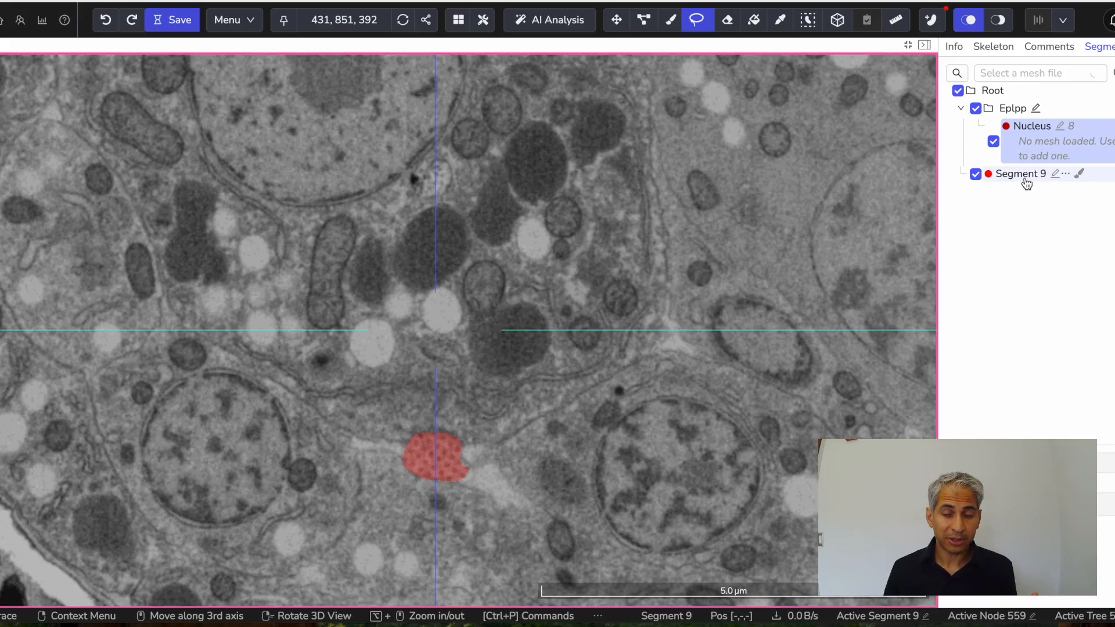
- Rename the new segment as Plasma membrane
click(1055, 174)
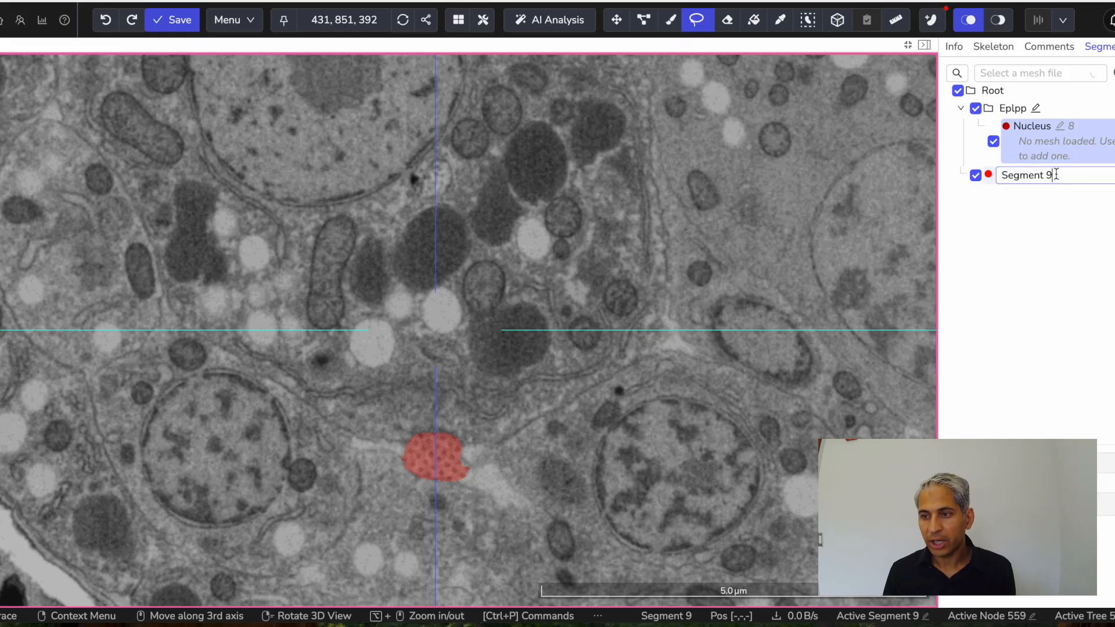
drag(1052, 175, 998, 175)
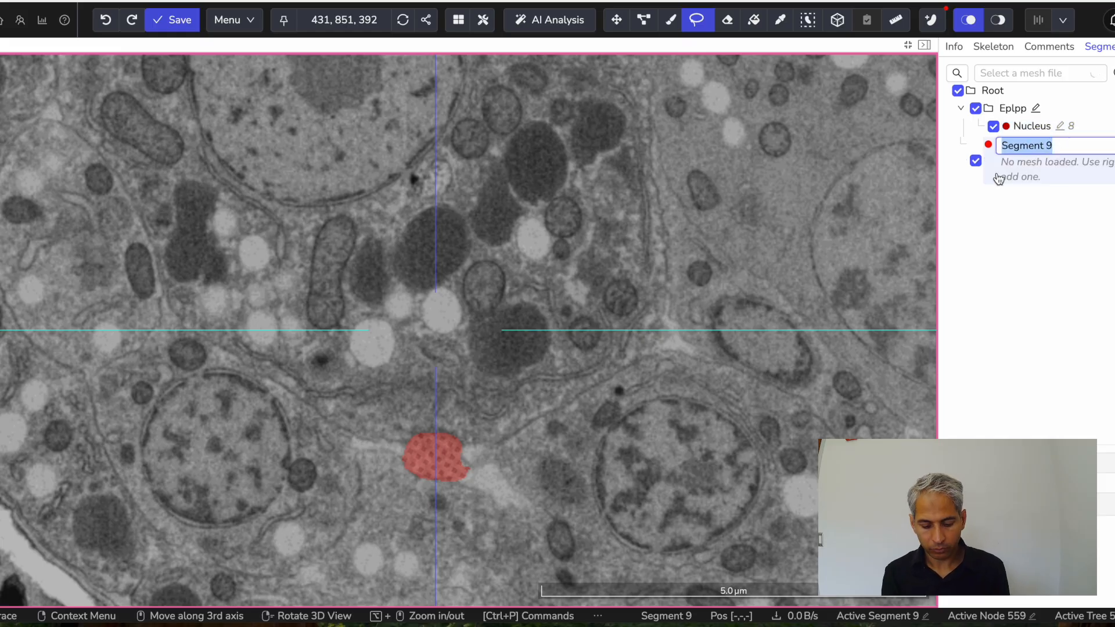
text(Plasma)
text(membrane)
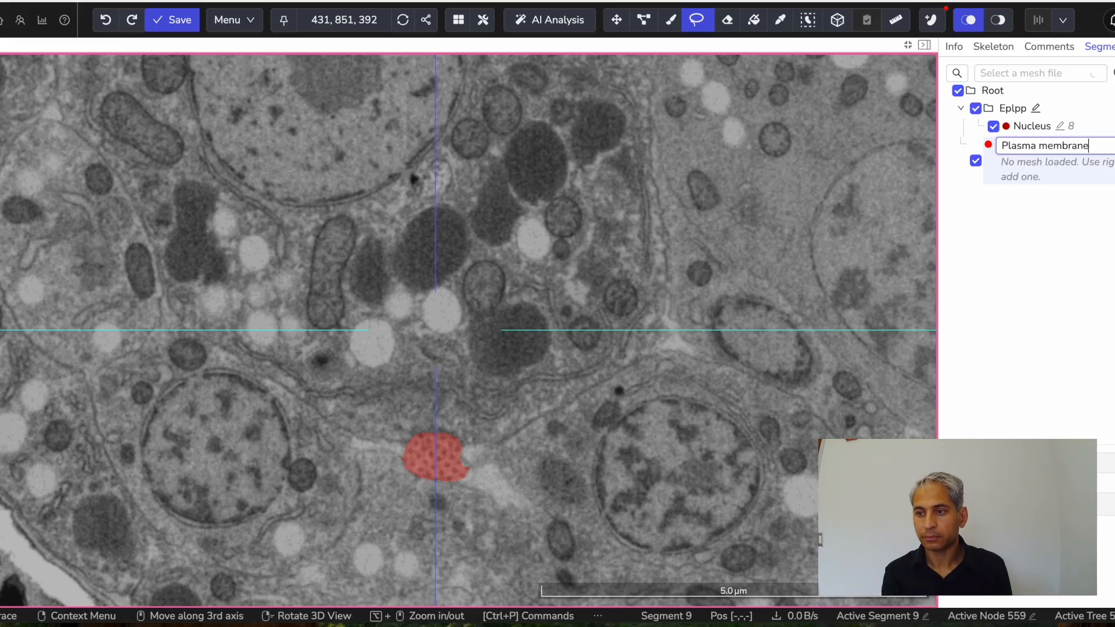
key(Return)
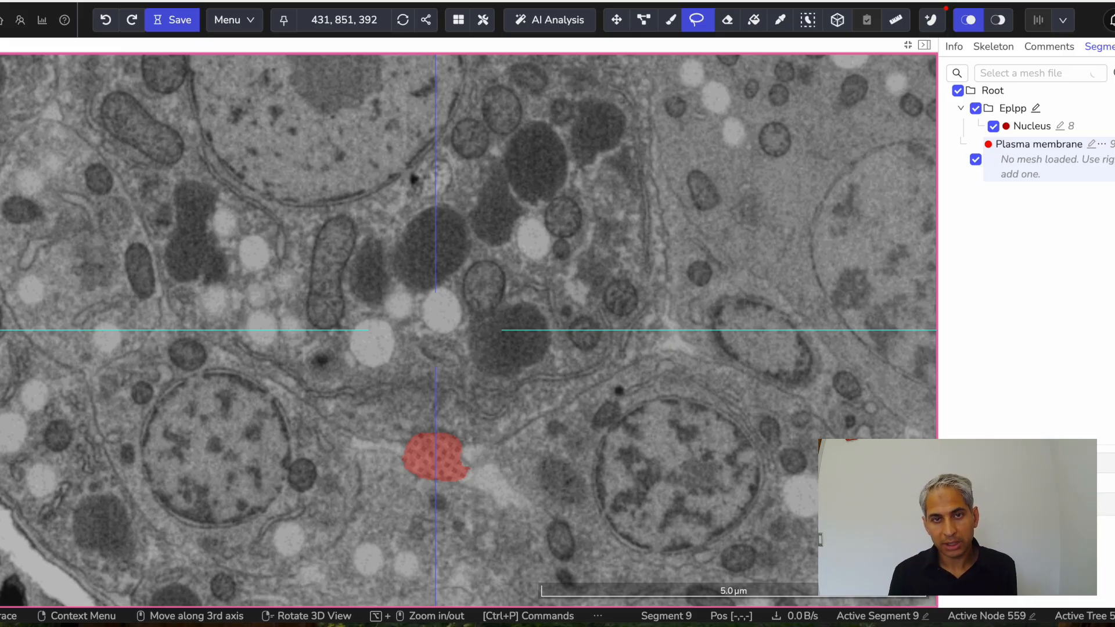
- Move the Plasma membrane segment into the Eplpp group and make it the active segment
click(1039, 148)
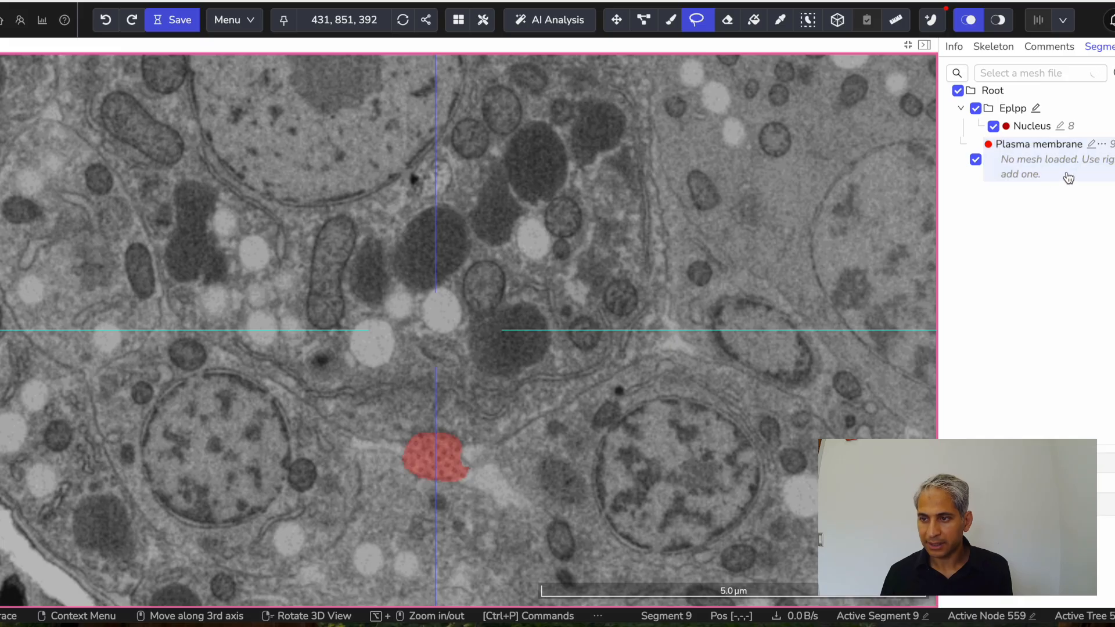
right_click(1013, 109)
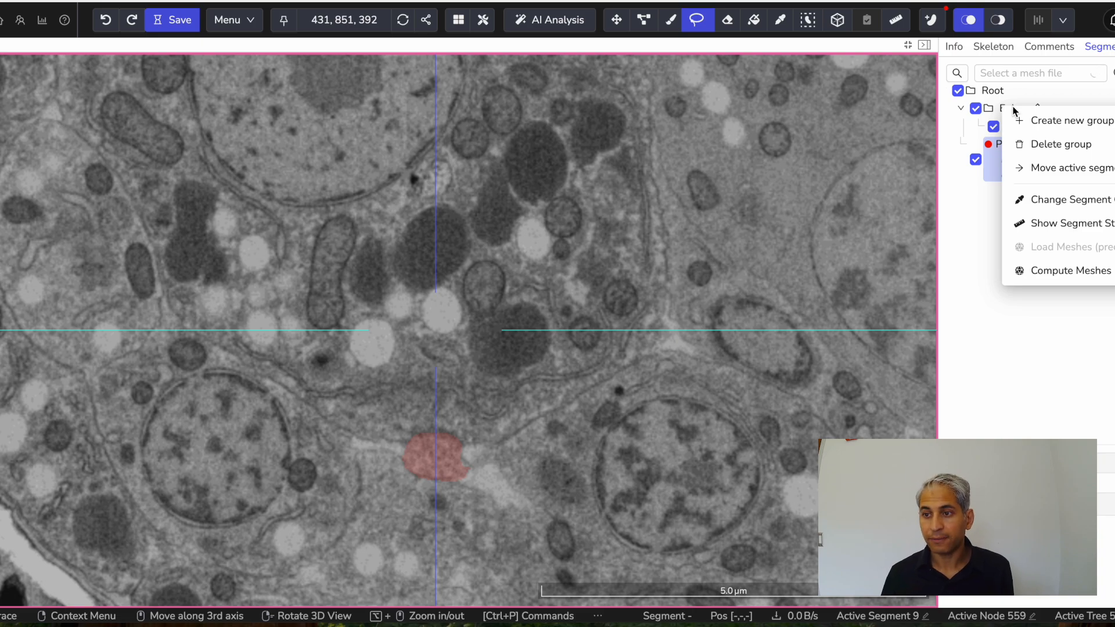
click(1049, 172)
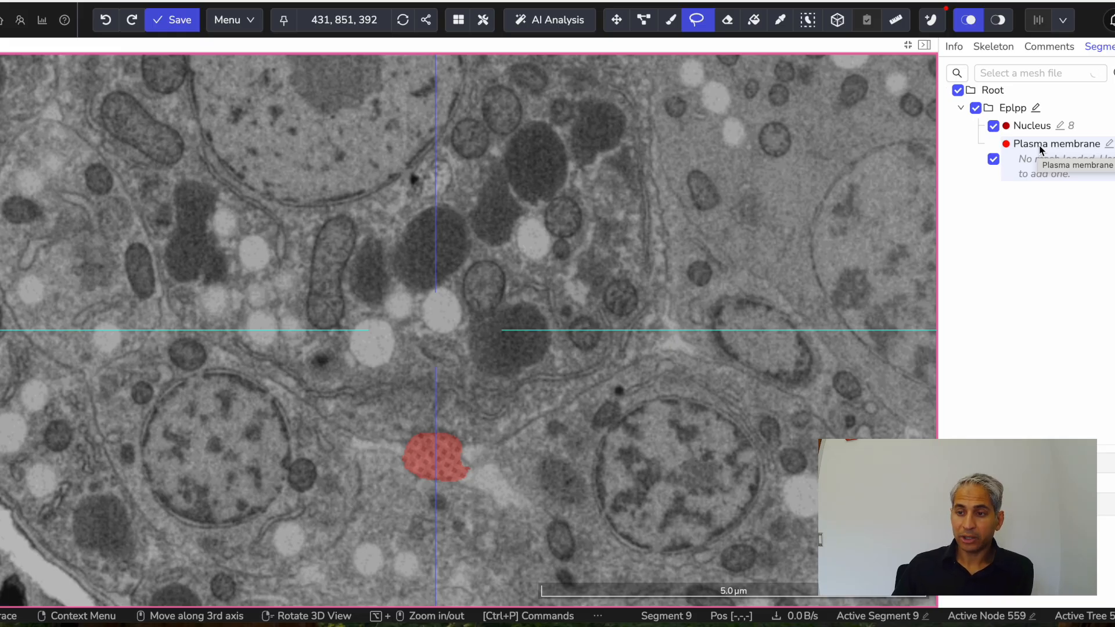
click(1039, 150)
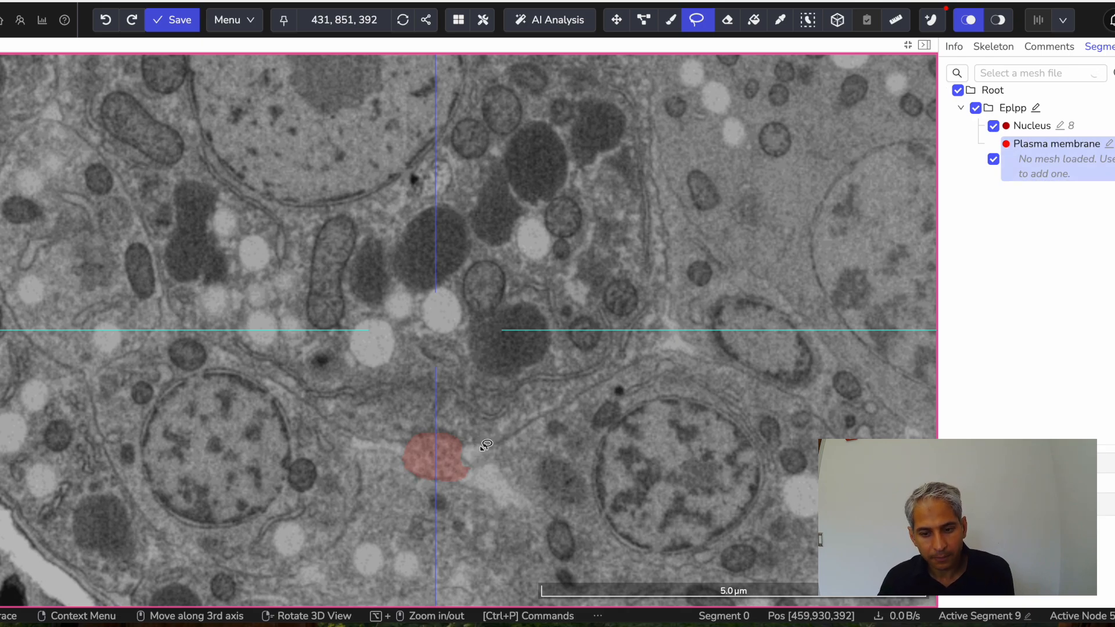
- Jump to the Plasma membrane outline on slice 392 and recentre the view on 436, 940 with the Move tool
scroll(486, 445, down, 13)
scroll(486, 446, up, 15)
scroll(486, 445, down, 5)
scroll(486, 446, down, 9)
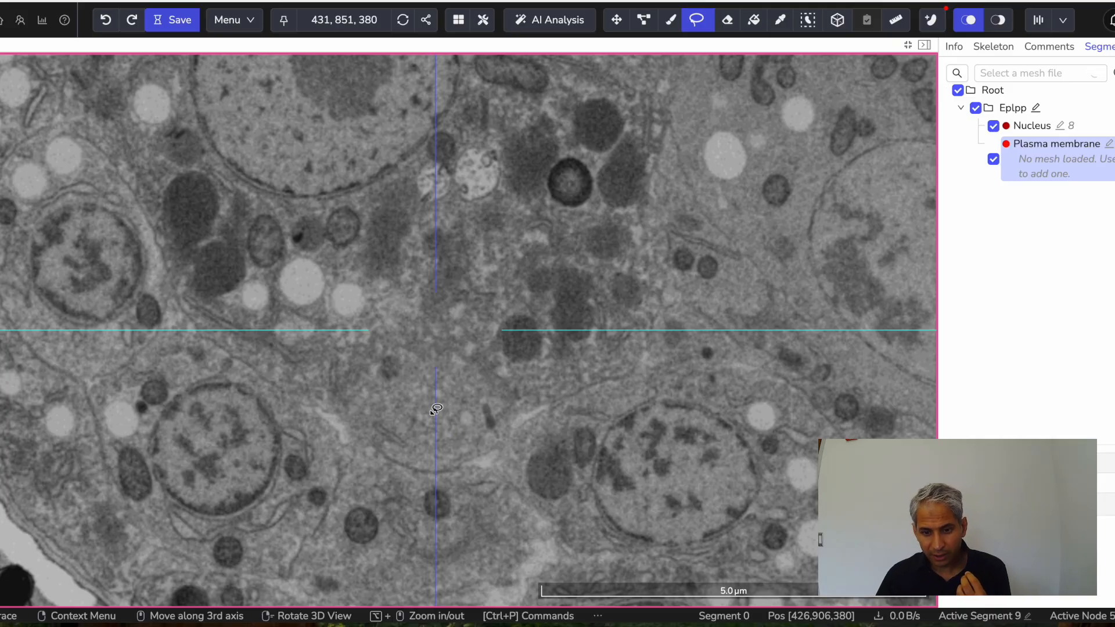
click(1045, 145)
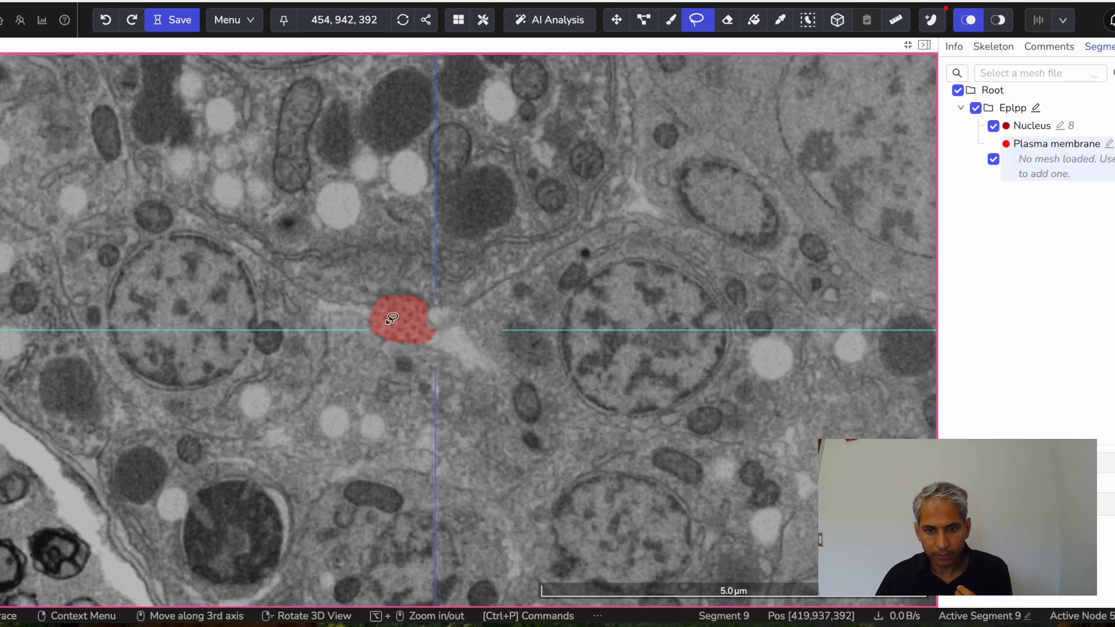
click(617, 21)
drag(405, 328, 439, 326)
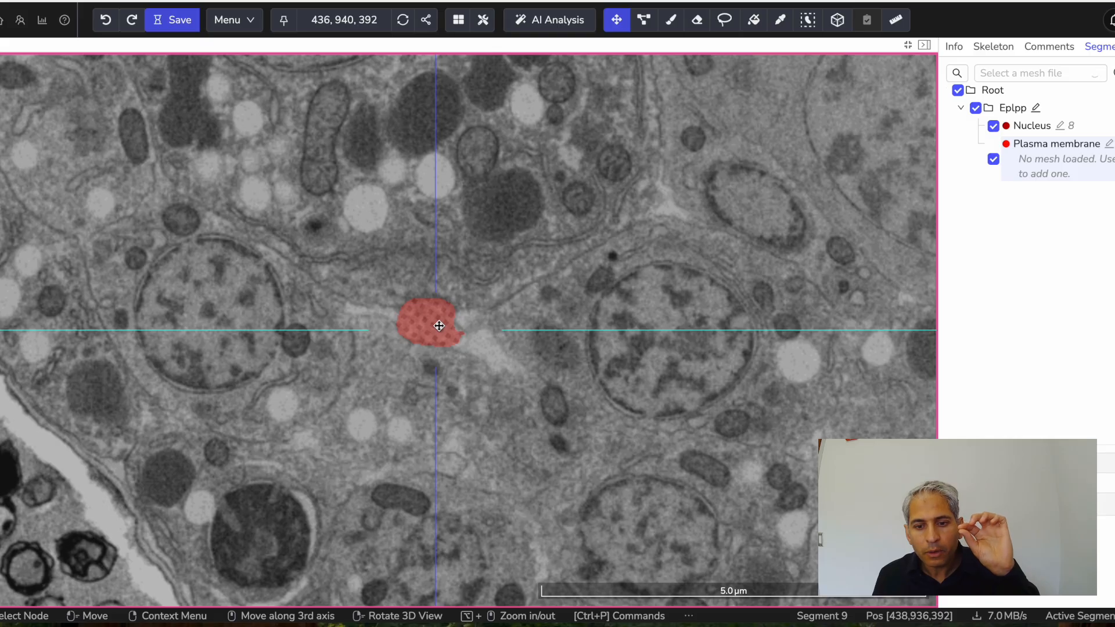
- Trace the small cell outline on slice 389 for the Plasma membrane segment and interpolate it to slice 392
scroll(438, 327, down, 5)
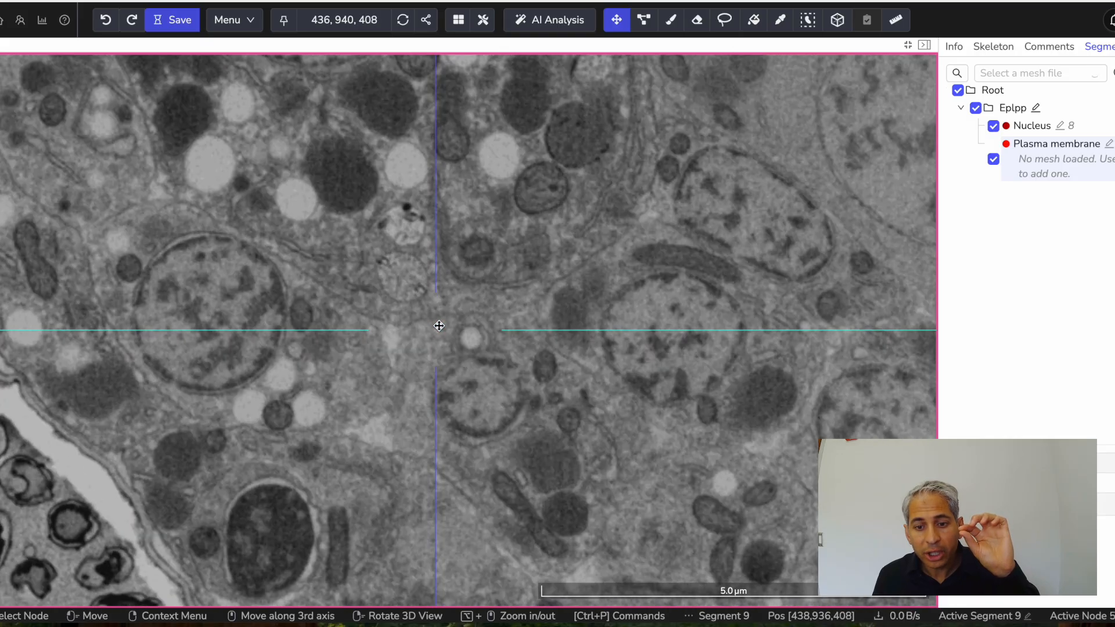
scroll(439, 327, up, 15)
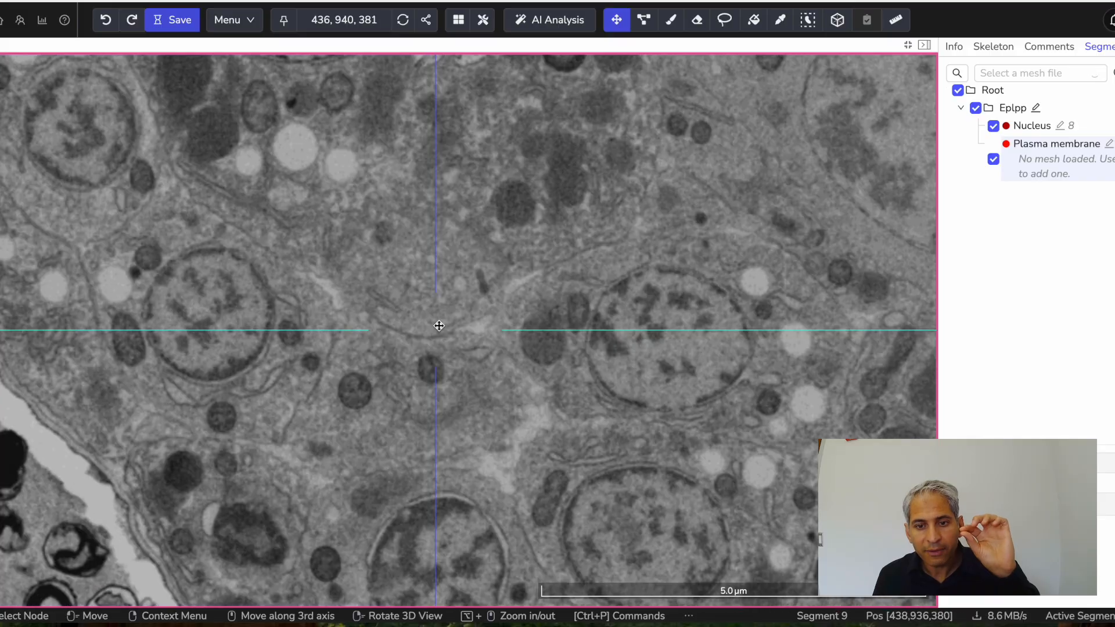
scroll(438, 326, up, 10)
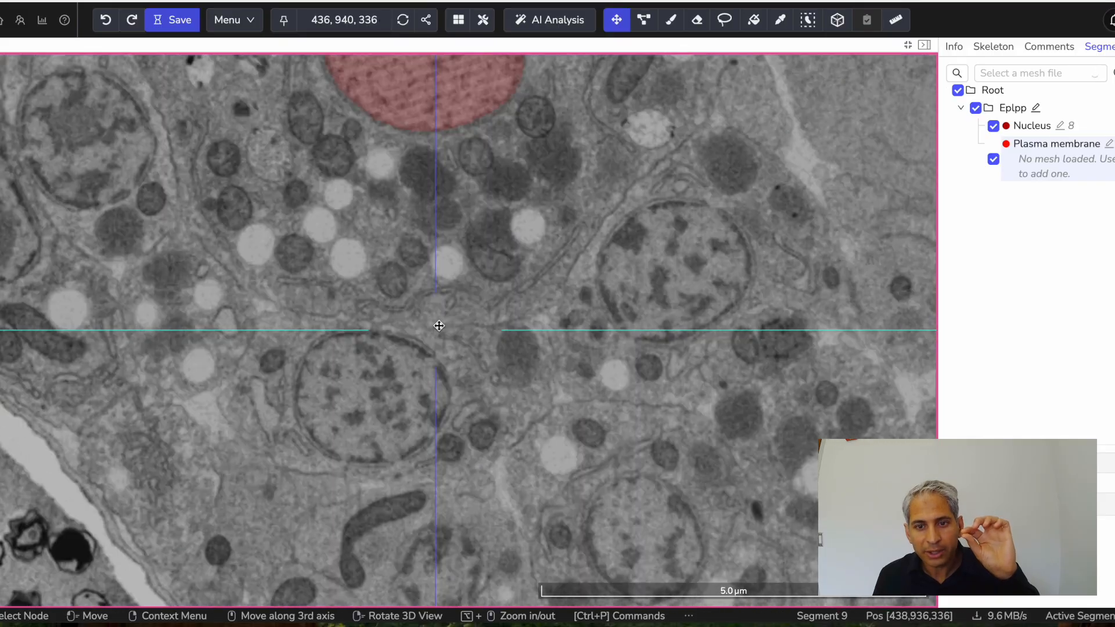
scroll(432, 231, down, 10)
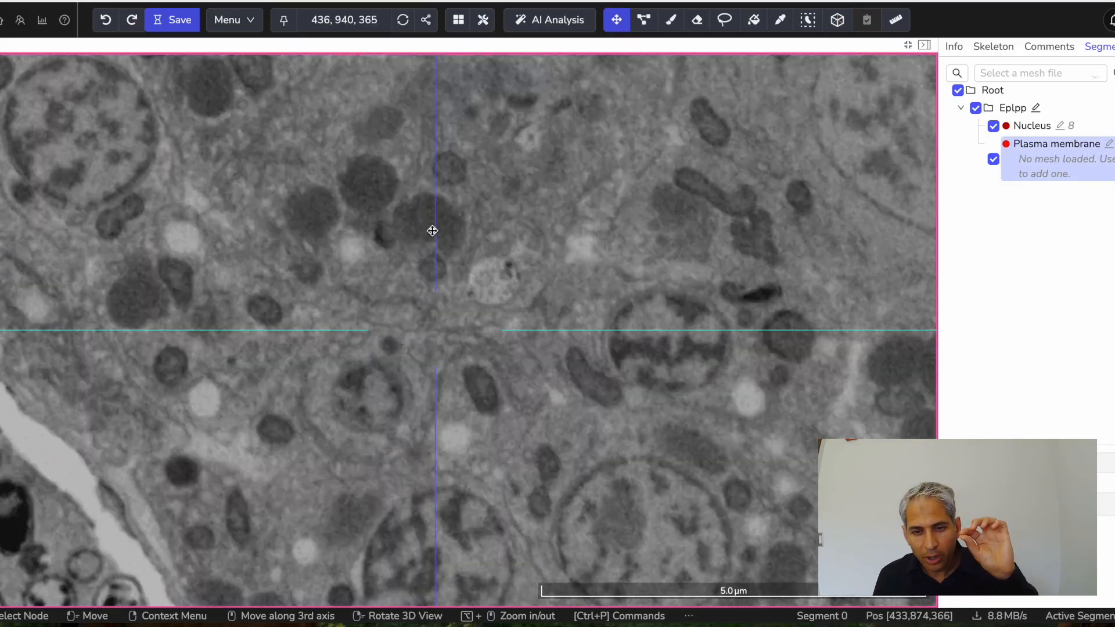
scroll(432, 230, down, 4)
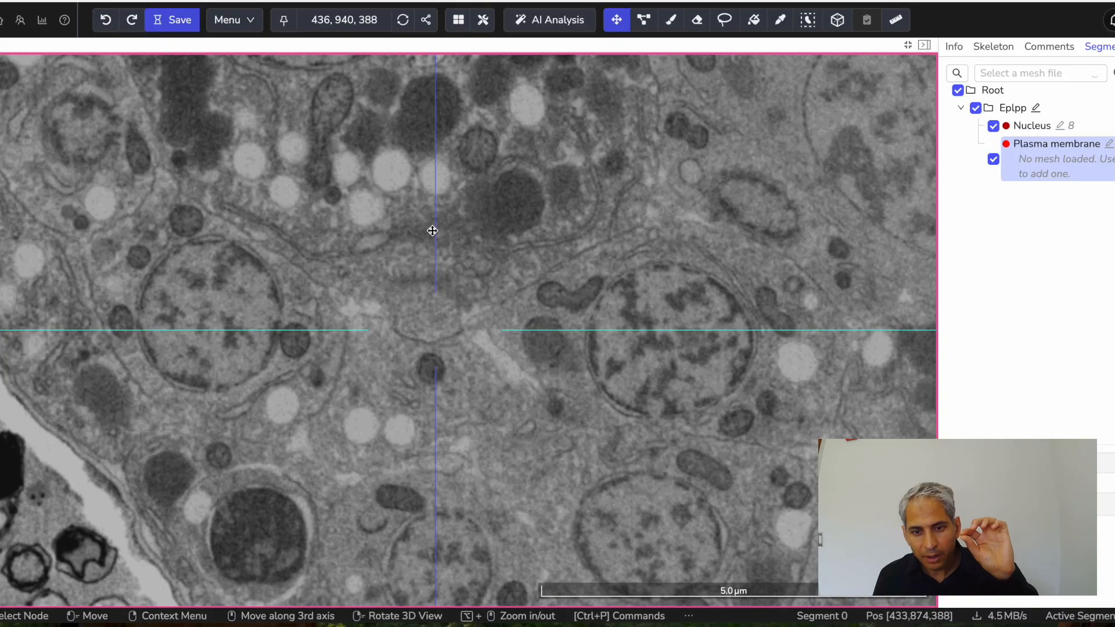
scroll(432, 230, down, 3)
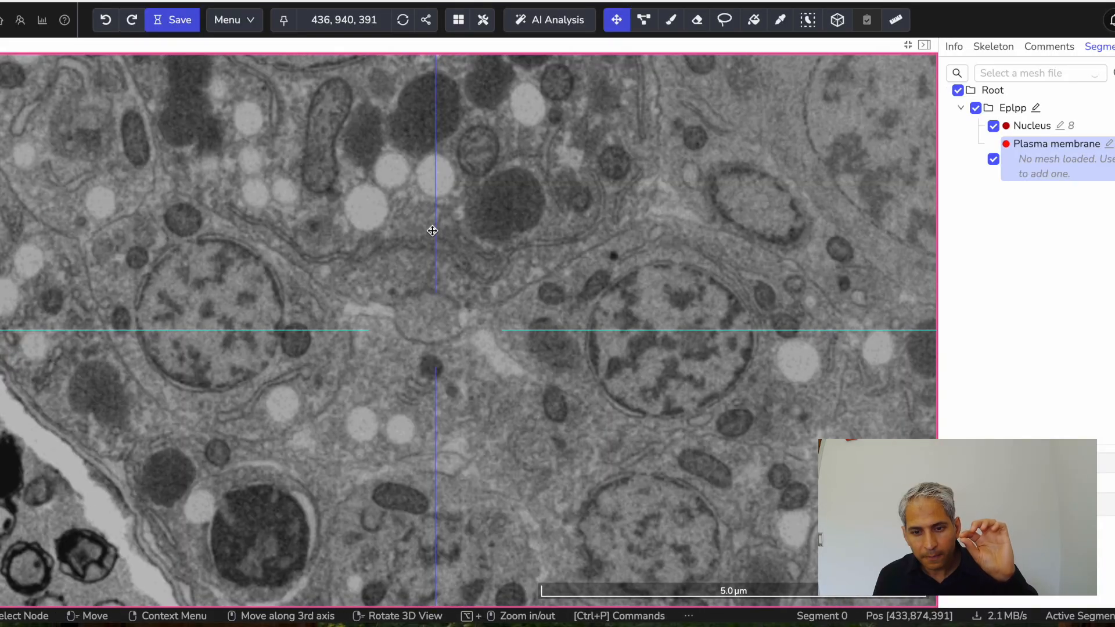
scroll(432, 231, up, 2)
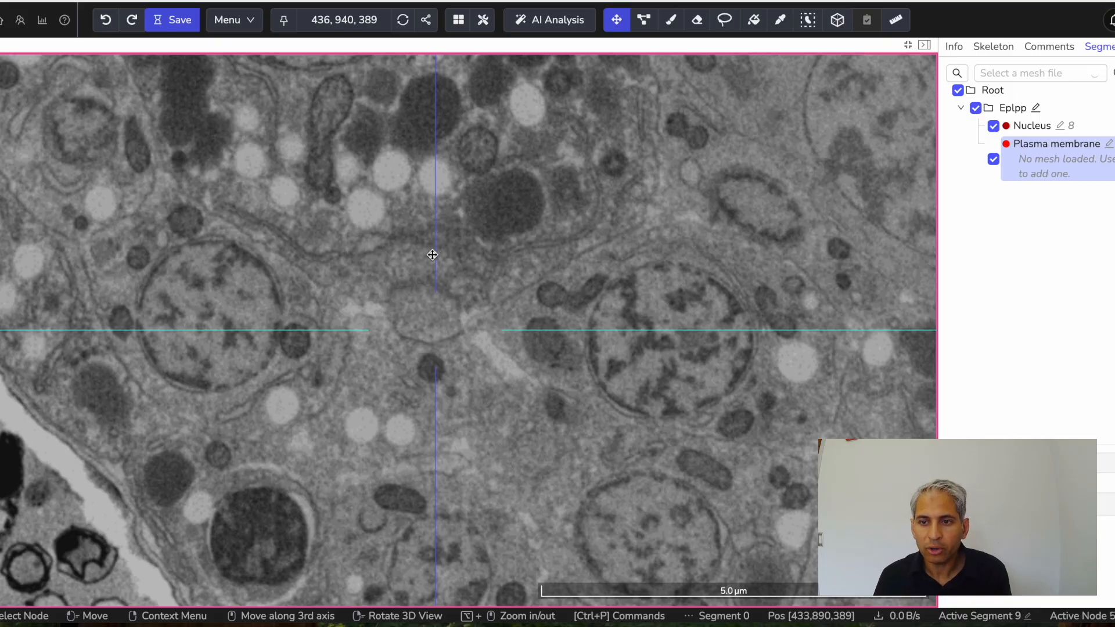
click(724, 19)
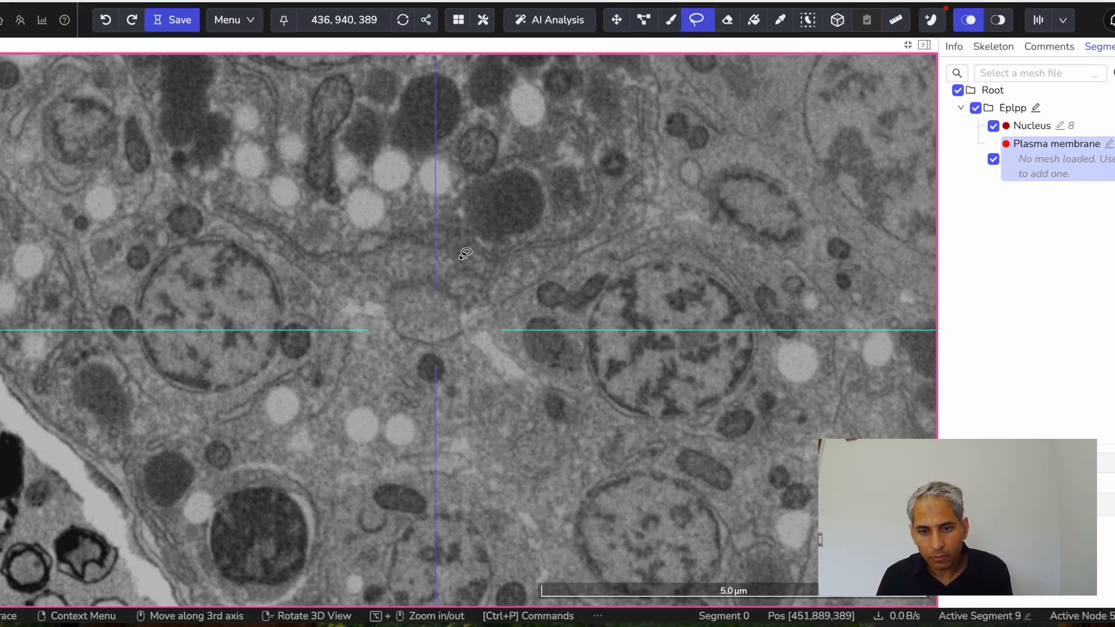
mouse_move(451, 300)
mouse_down()
mouse_move(400, 285)
mouse_move(395, 316)
mouse_move(420, 338)
mouse_move(455, 338)
mouse_move(468, 318)
mouse_move(459, 298)
mouse_up()
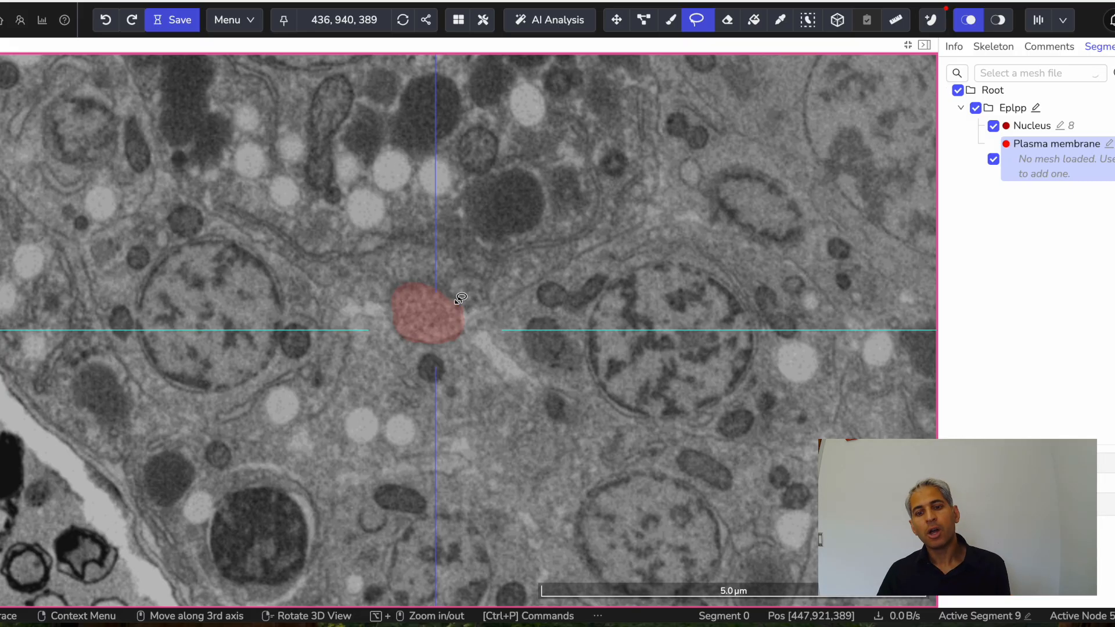
click(1055, 154)
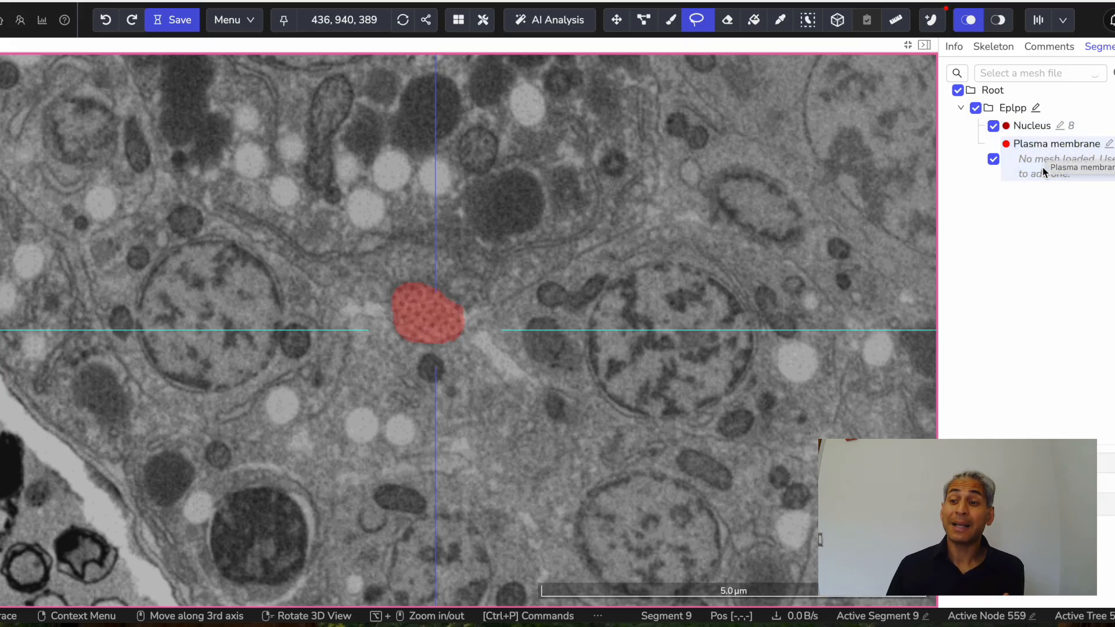
click(1037, 22)
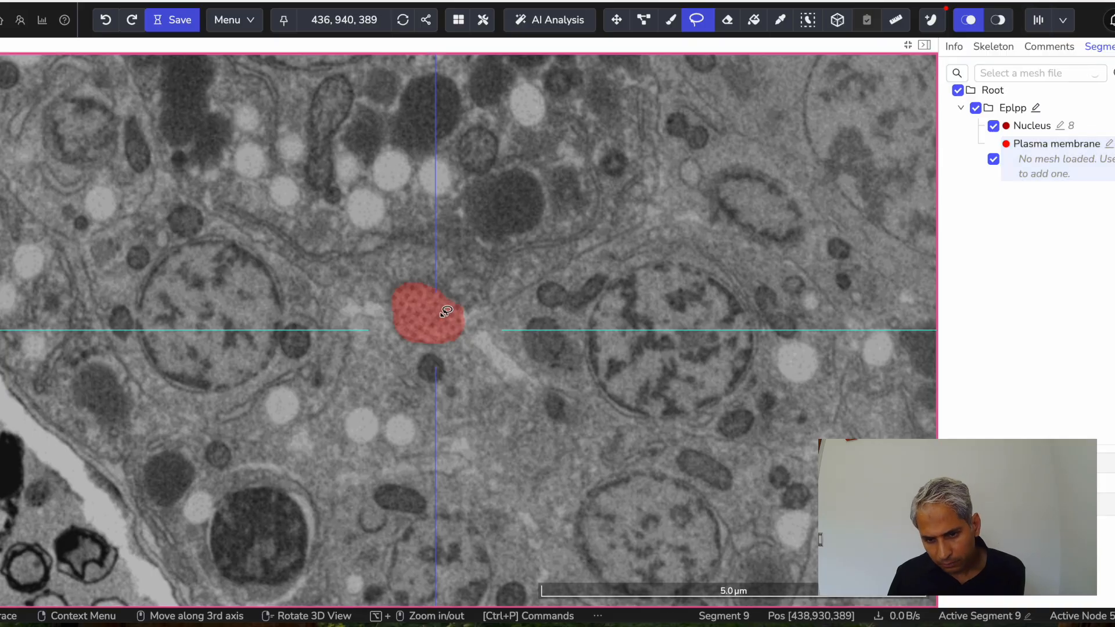
- Trace the larger cell outline above the crosshair on slice 380 for the Plasma membrane segment
scroll(445, 312, down, 11)
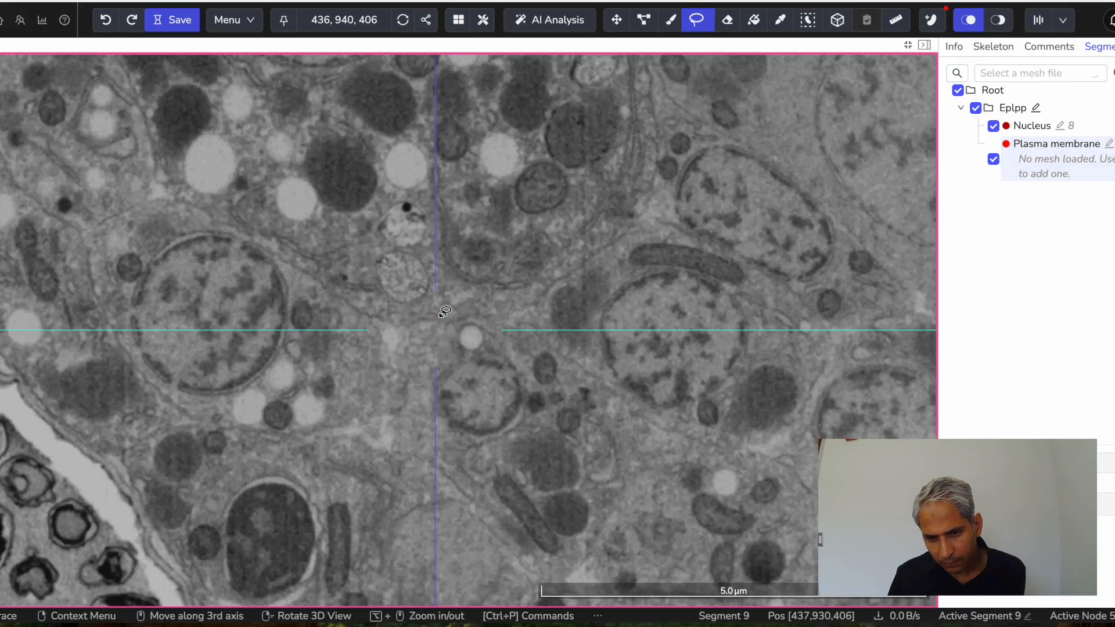
scroll(445, 312, up, 6)
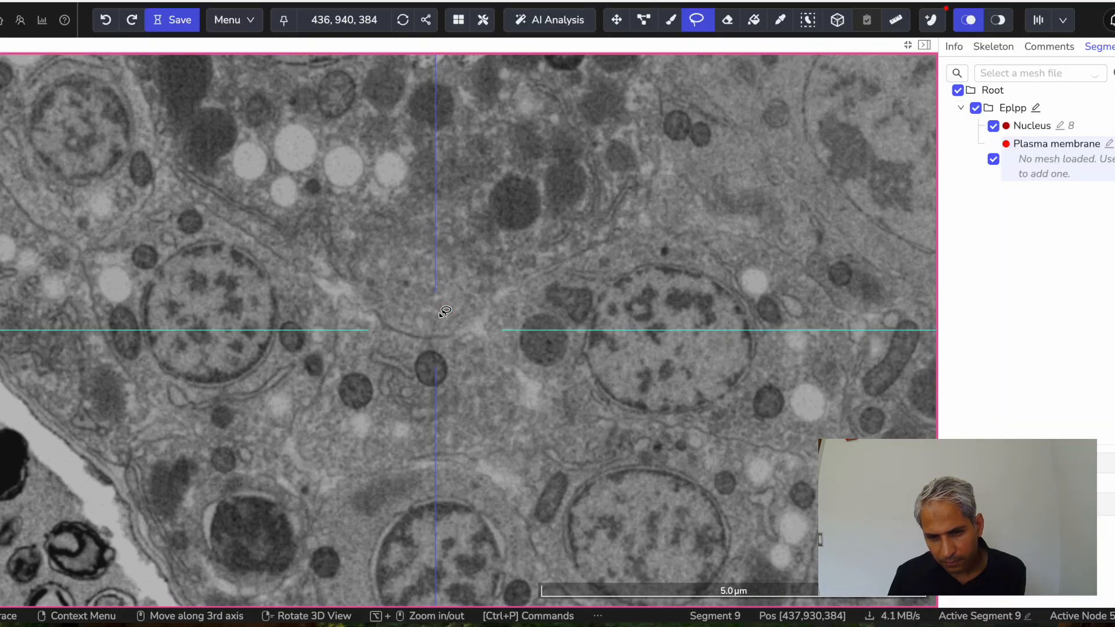
scroll(444, 312, down, 4)
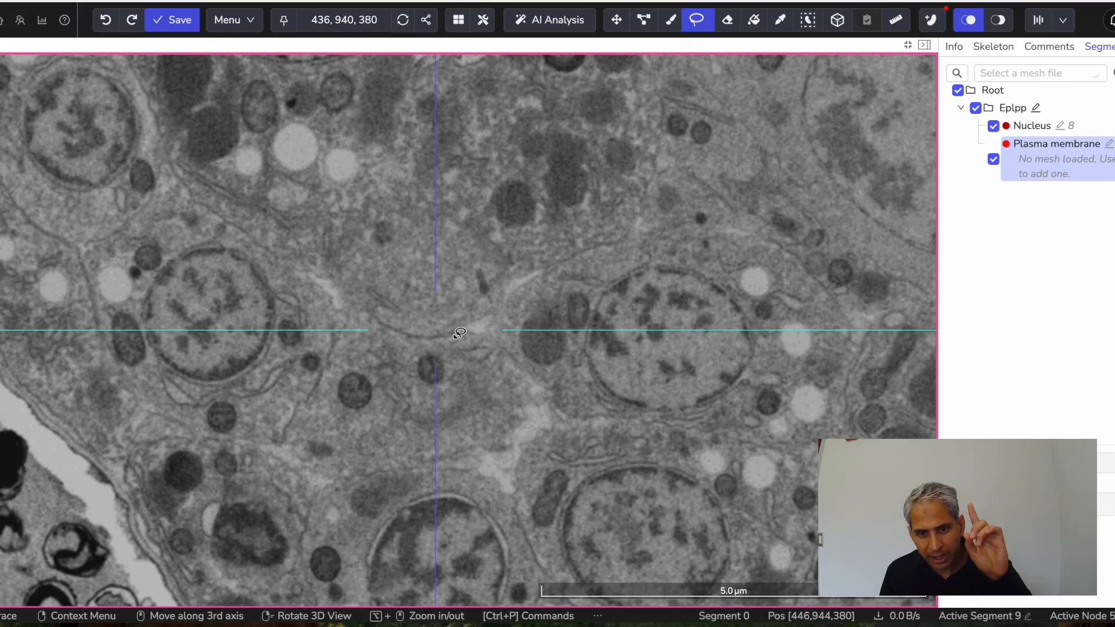
mouse_move(453, 334)
mouse_down()
mouse_move(400, 332)
mouse_move(336, 278)
mouse_move(332, 259)
mouse_move(370, 223)
mouse_move(470, 213)
mouse_move(509, 279)
mouse_move(459, 330)
mouse_up()
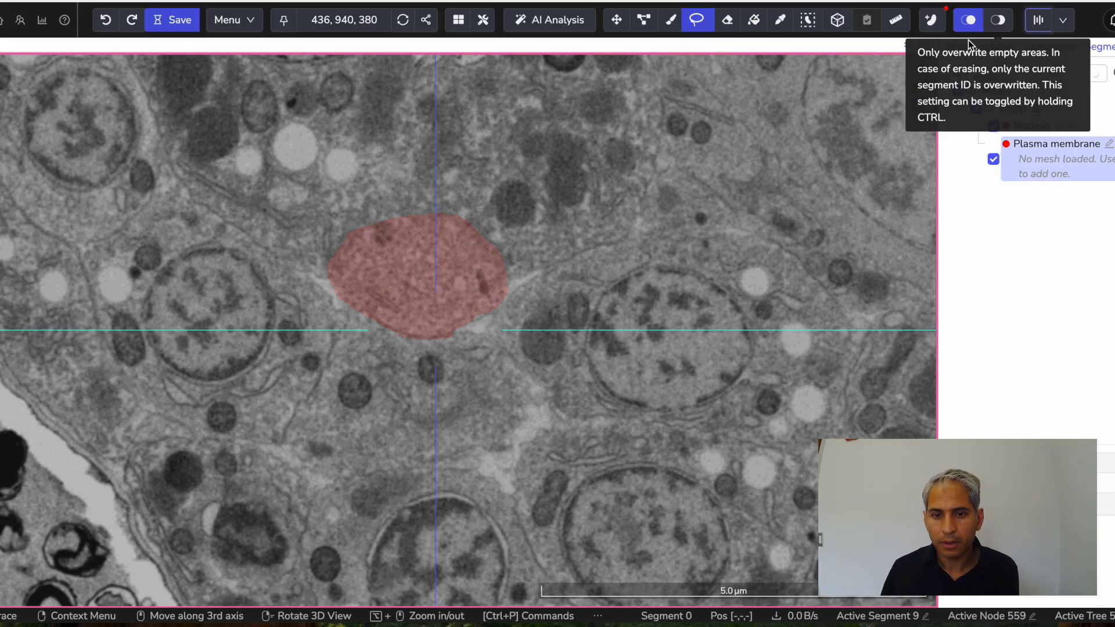
- Review the interpolated Plasma membrane segment around slice 380, ending at slice 376
scroll(445, 272, down, 10)
scroll(445, 272, up, 19)
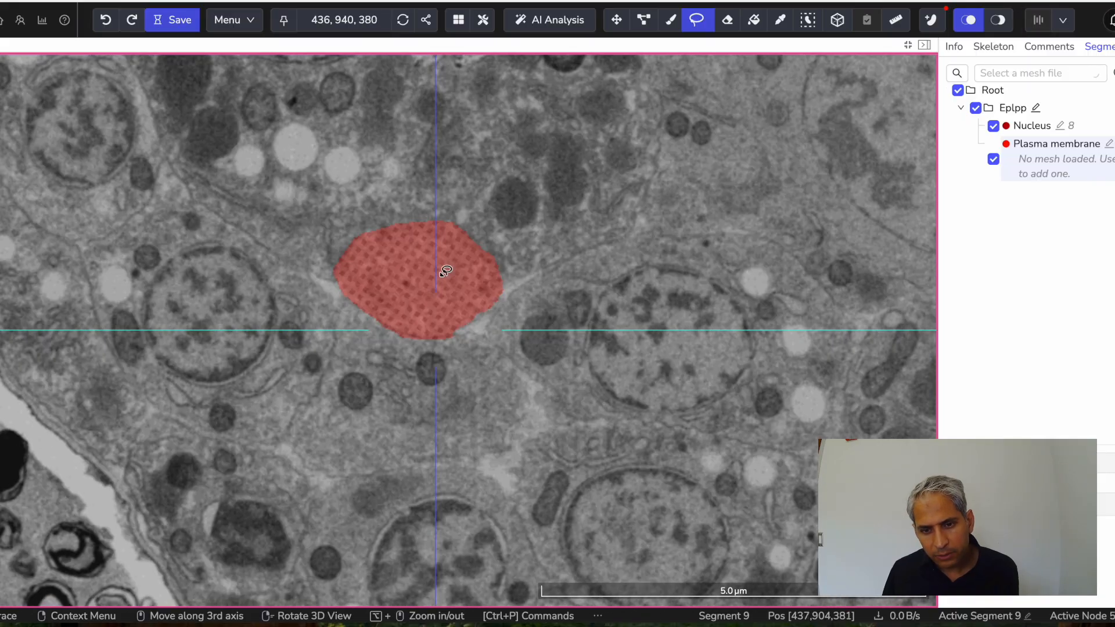
scroll(444, 272, down, 7)
scroll(445, 272, down, 4)
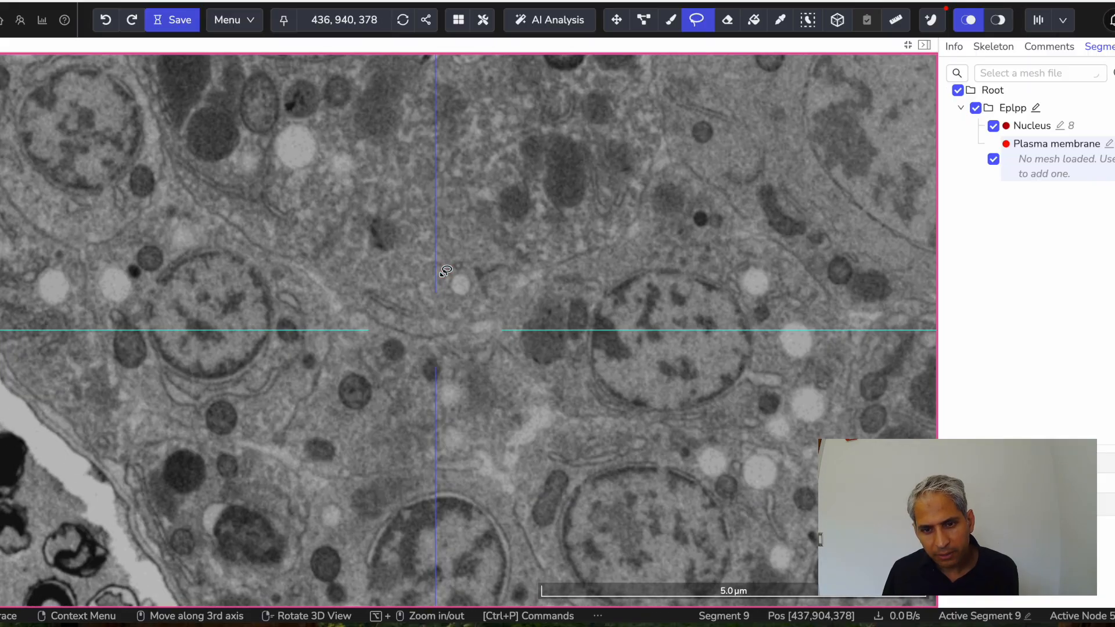
scroll(445, 271, down, 2)
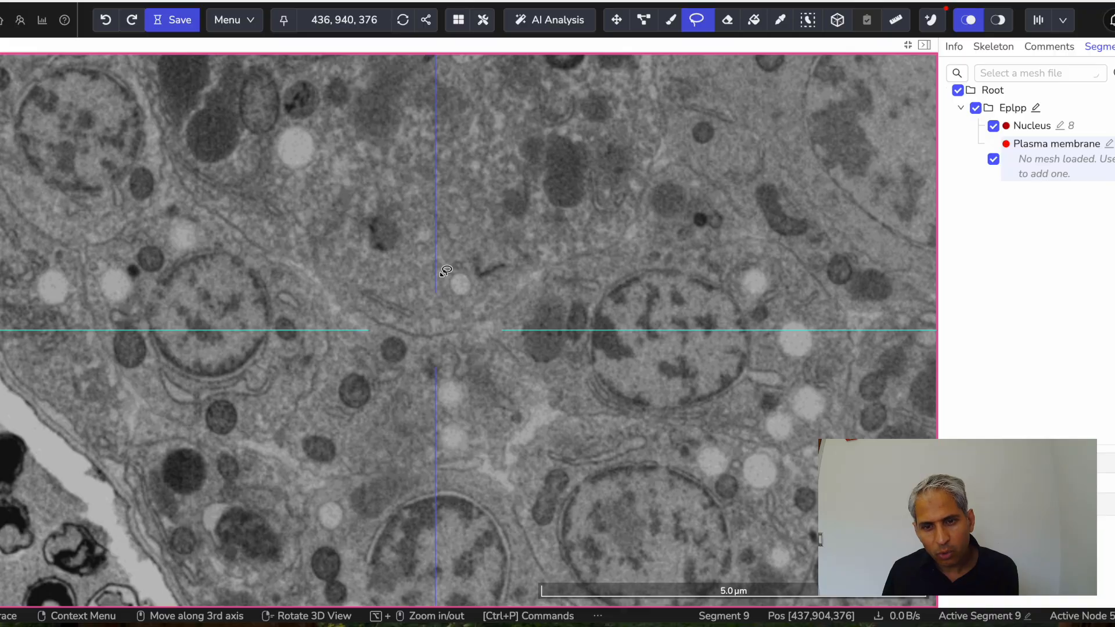
- Trace the cell outline above the crosshair on slice 367 for the Plasma membrane segment and interpolate it to slice 380
scroll(445, 271, down, 4)
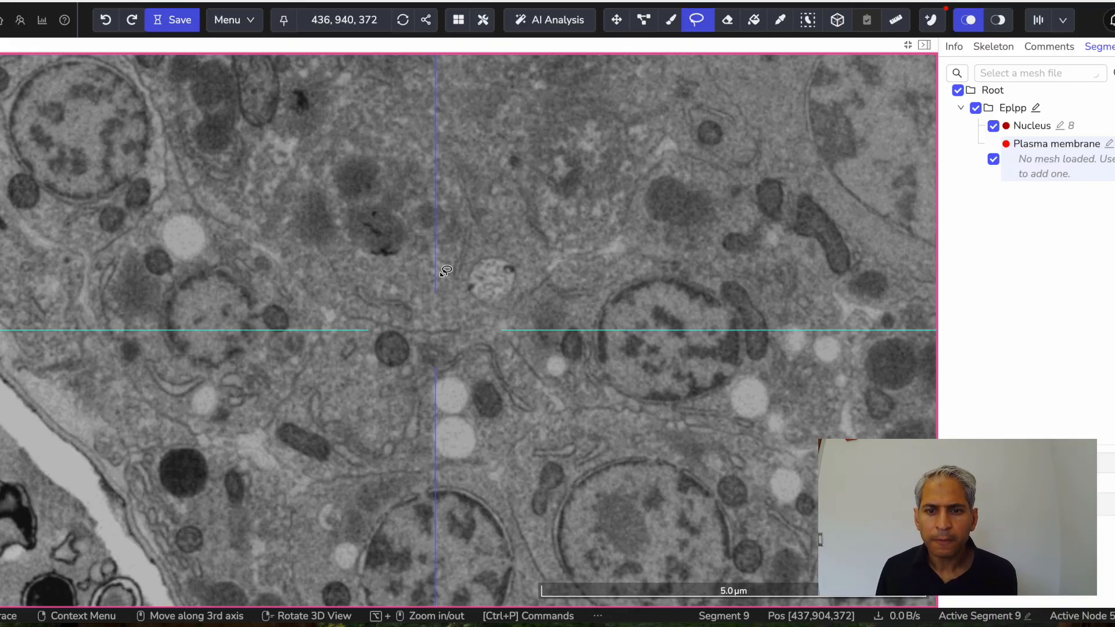
scroll(445, 271, up, 12)
scroll(445, 271, down, 17)
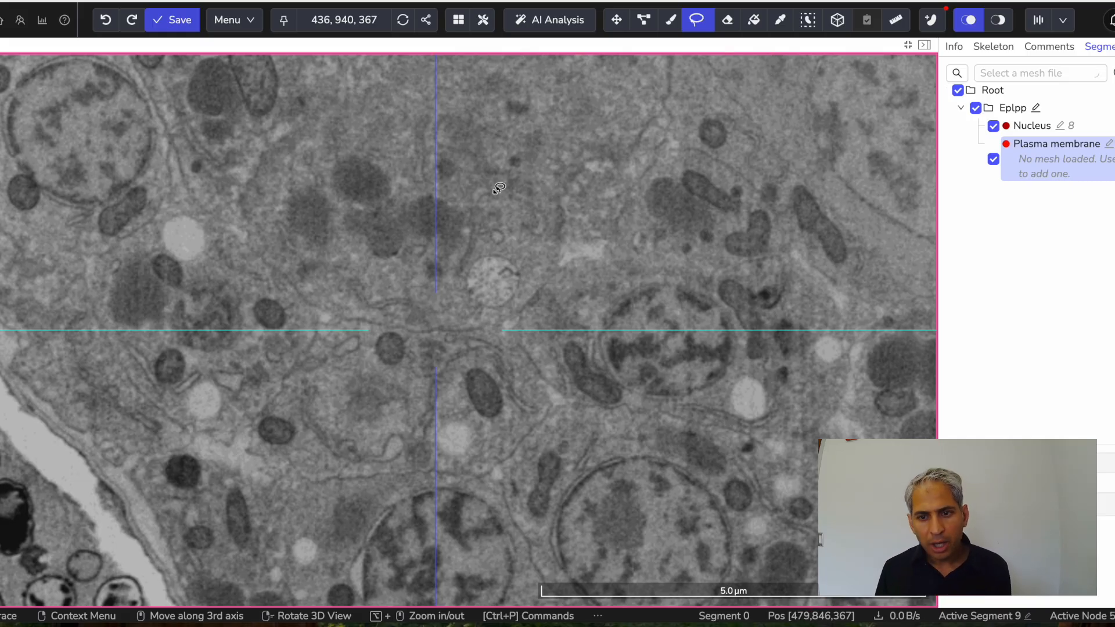
mouse_move(560, 214)
mouse_down()
mouse_move(554, 274)
mouse_move(539, 288)
mouse_move(475, 293)
mouse_up()
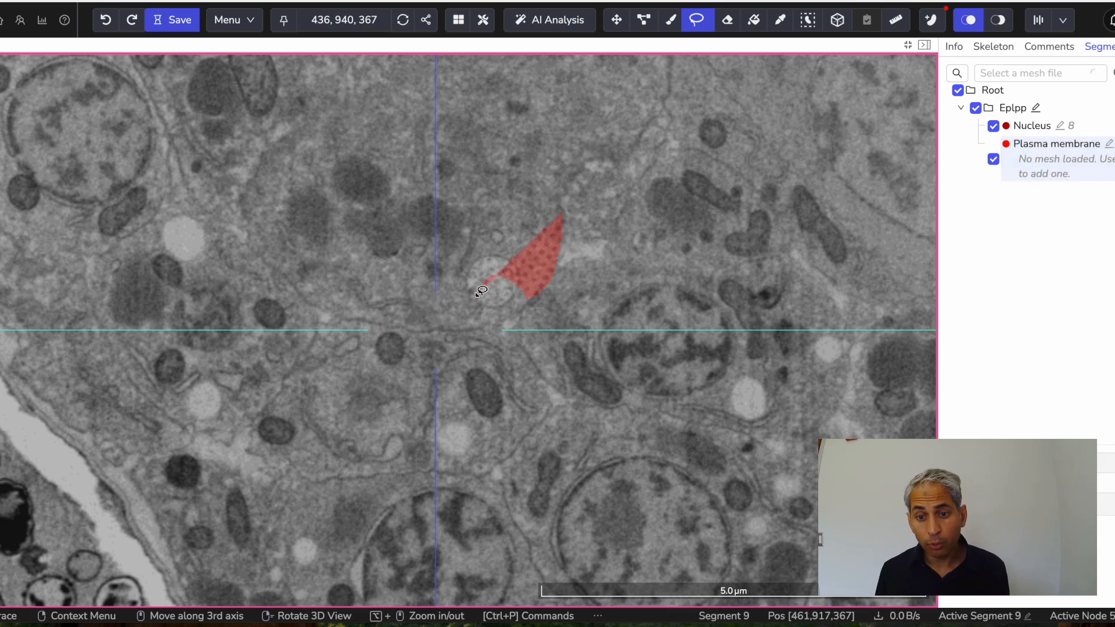
click(104, 21)
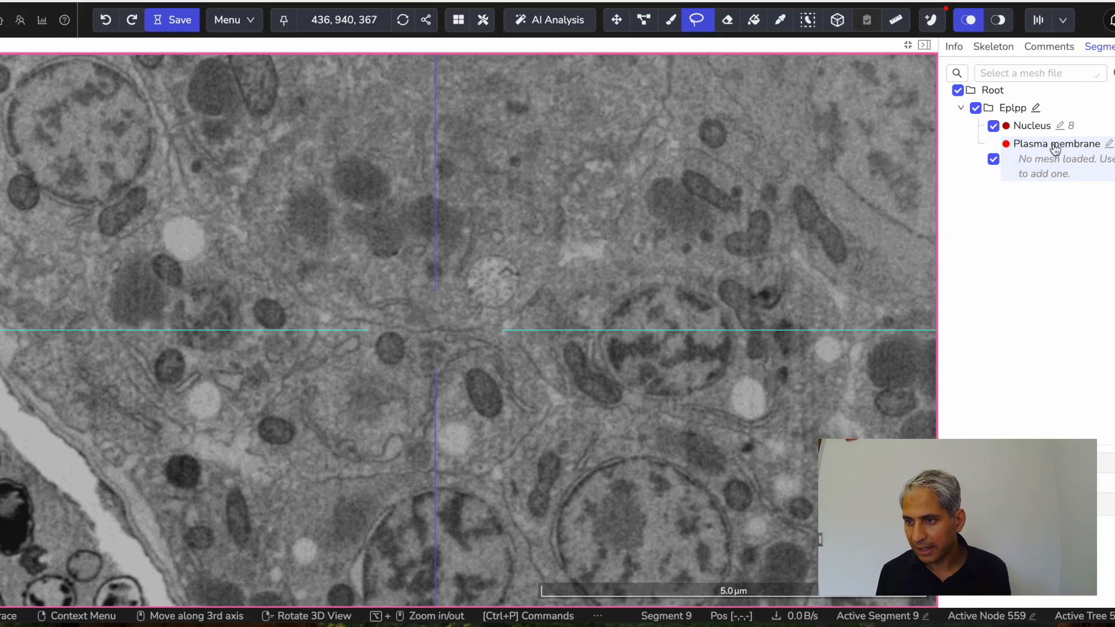
drag(562, 216, 552, 273)
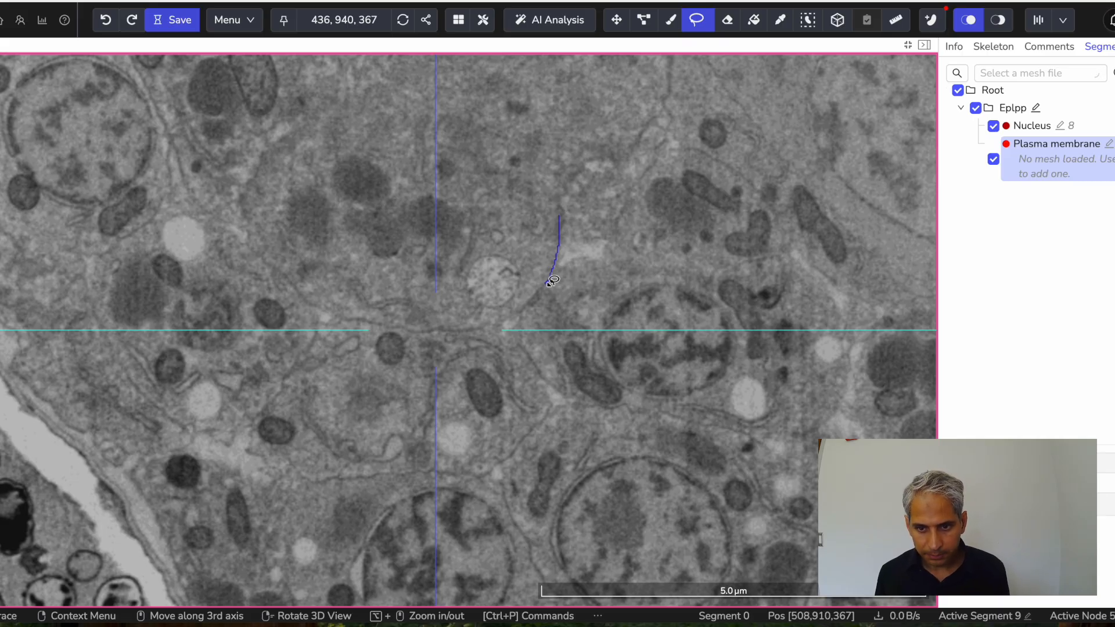
mouse_move(524, 307)
mouse_down()
mouse_move(444, 324)
mouse_move(368, 316)
mouse_move(296, 287)
mouse_move(249, 230)
mouse_move(252, 170)
mouse_move(273, 155)
mouse_move(386, 137)
mouse_move(416, 149)
mouse_move(427, 115)
mouse_move(431, 144)
mouse_move(478, 152)
mouse_up()
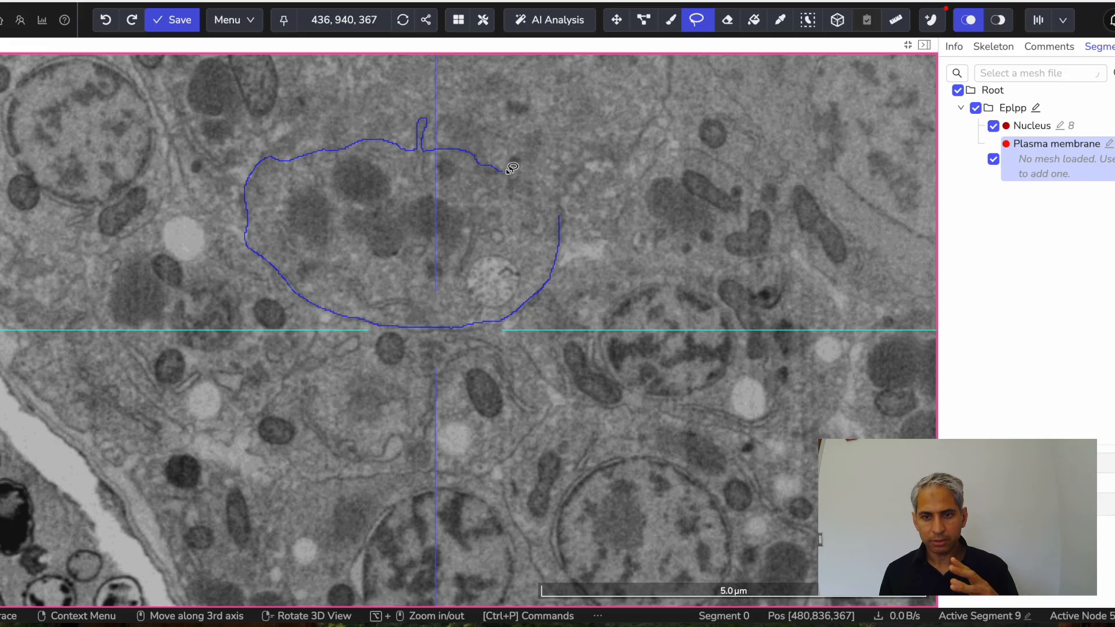
drag(514, 172, 533, 176)
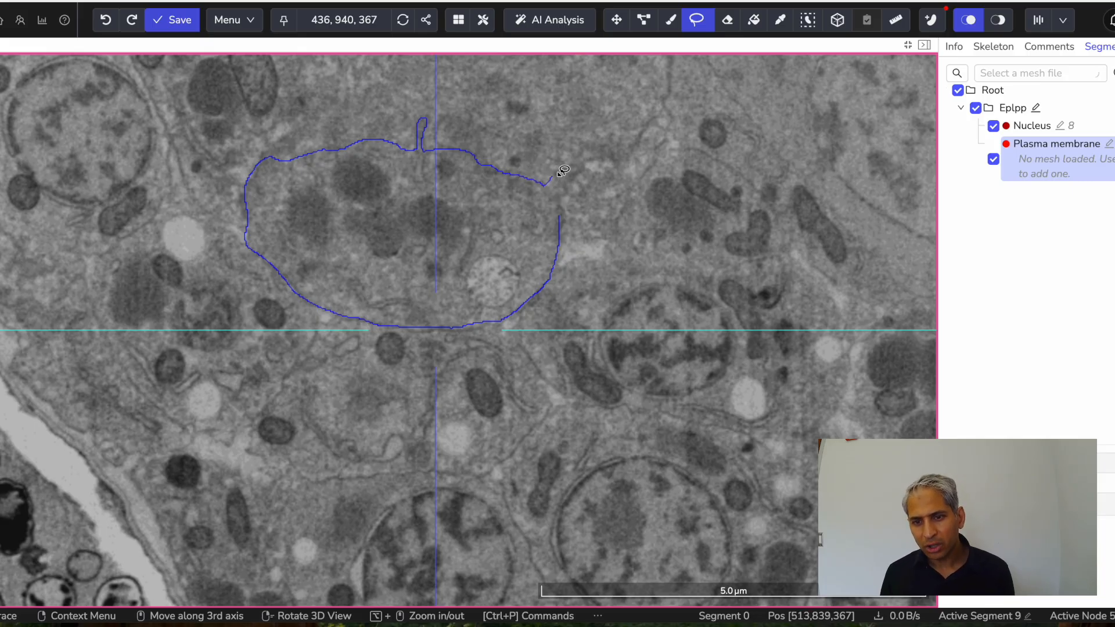
drag(583, 159, 588, 165)
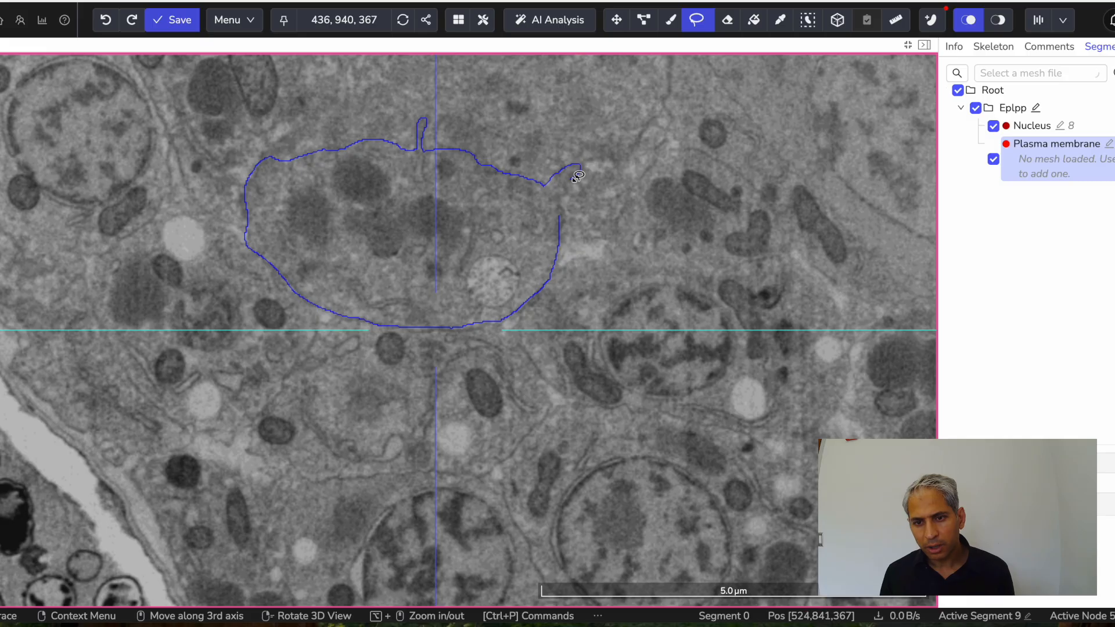
drag(567, 203, 566, 209)
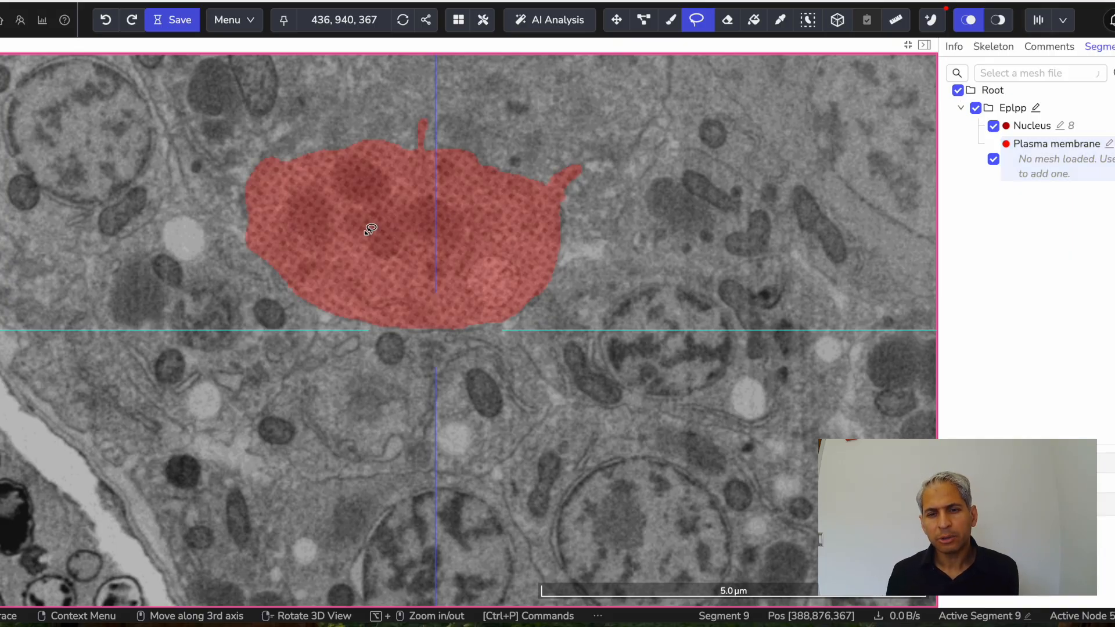
- Examine the slices between 369 and 348, following the cell's boundary around the Plasma membrane and Nucleus segments
scroll(370, 228, up, 6)
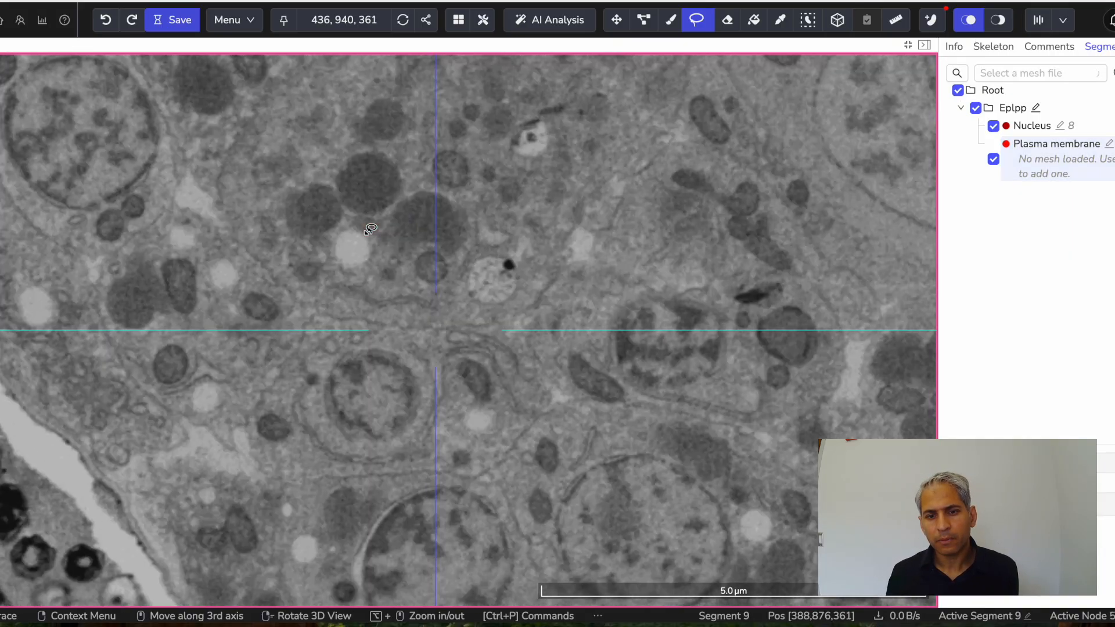
click(617, 20)
drag(402, 150, 434, 249)
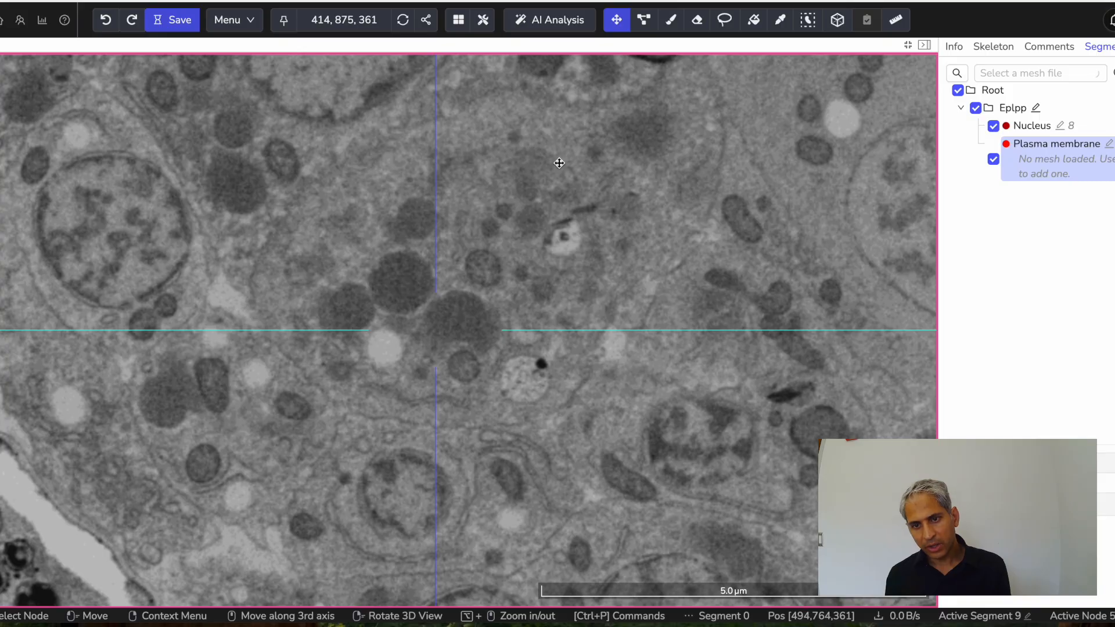
drag(577, 194, 579, 195)
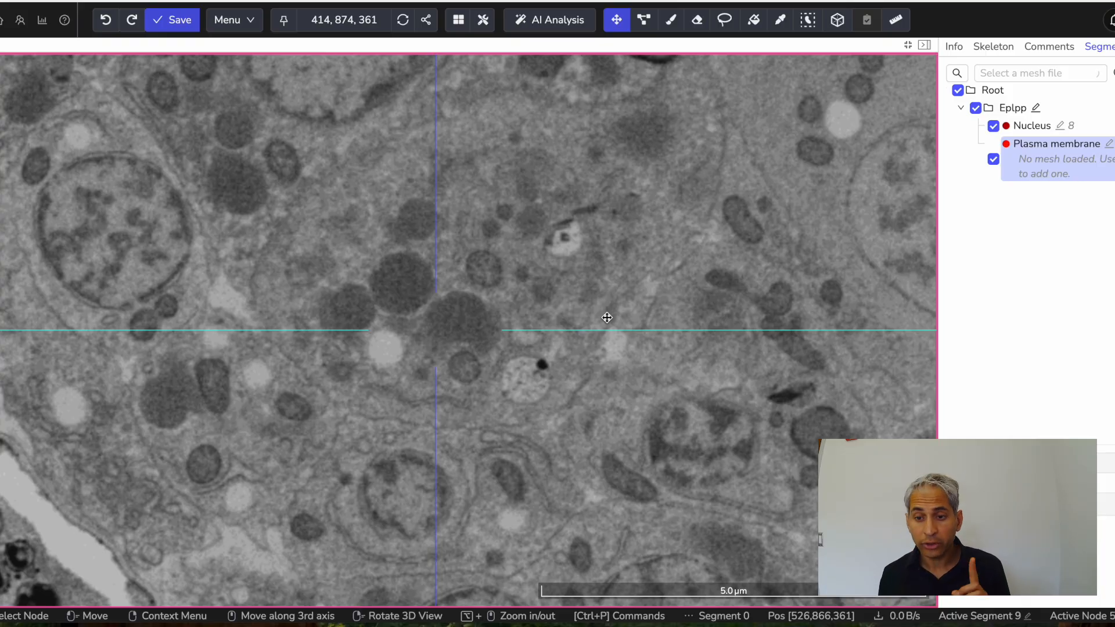
scroll(645, 281, down, 11)
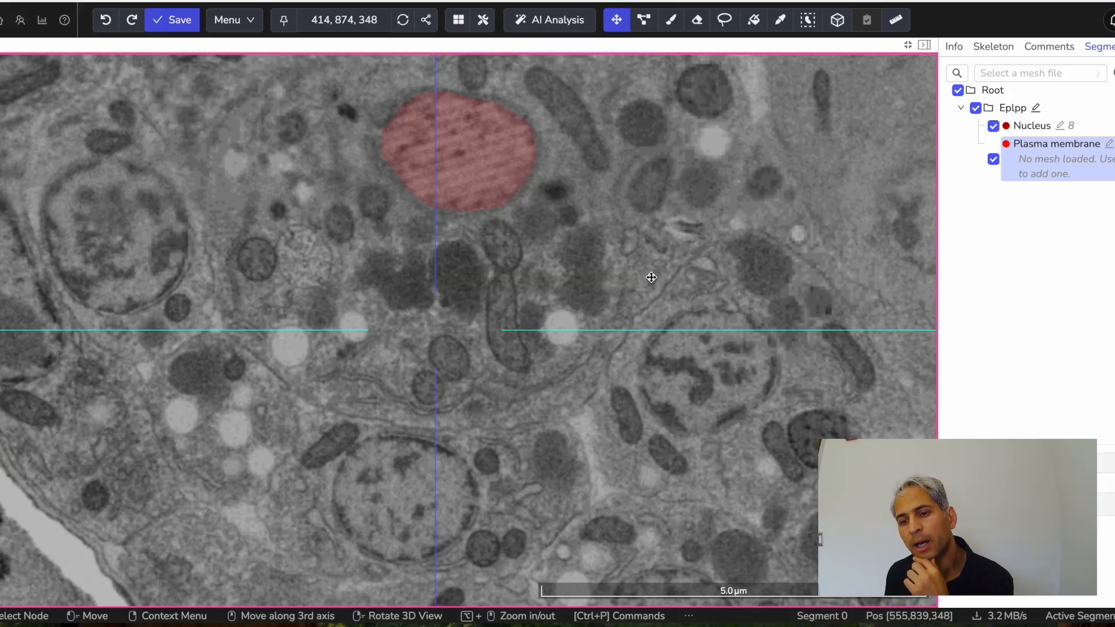
scroll(652, 277, up, 13)
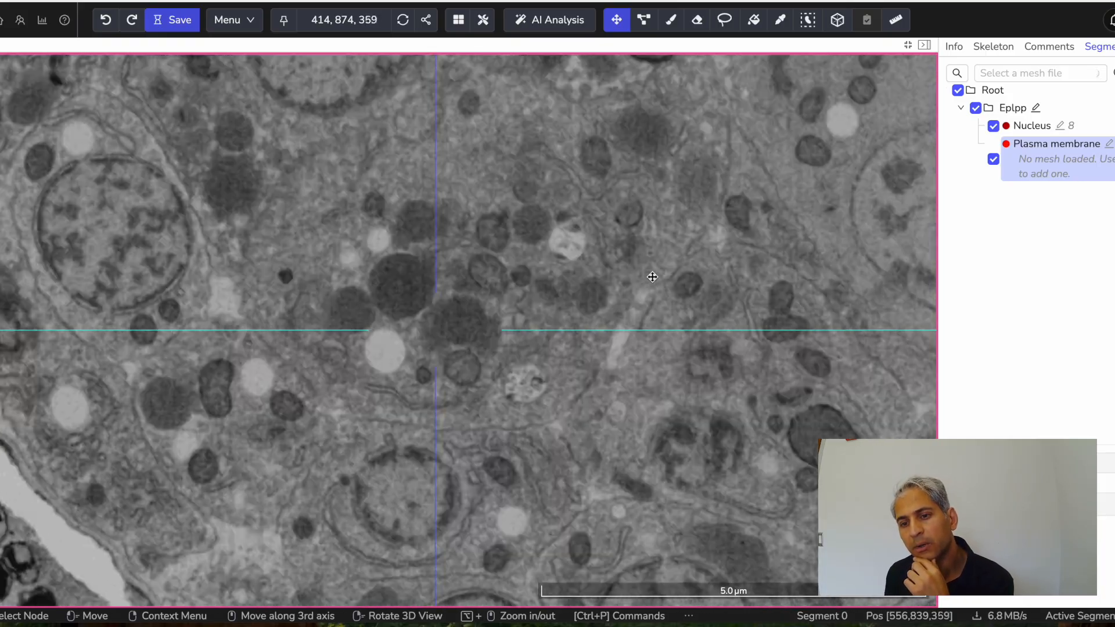
scroll(652, 276, down, 8)
scroll(653, 276, up, 6)
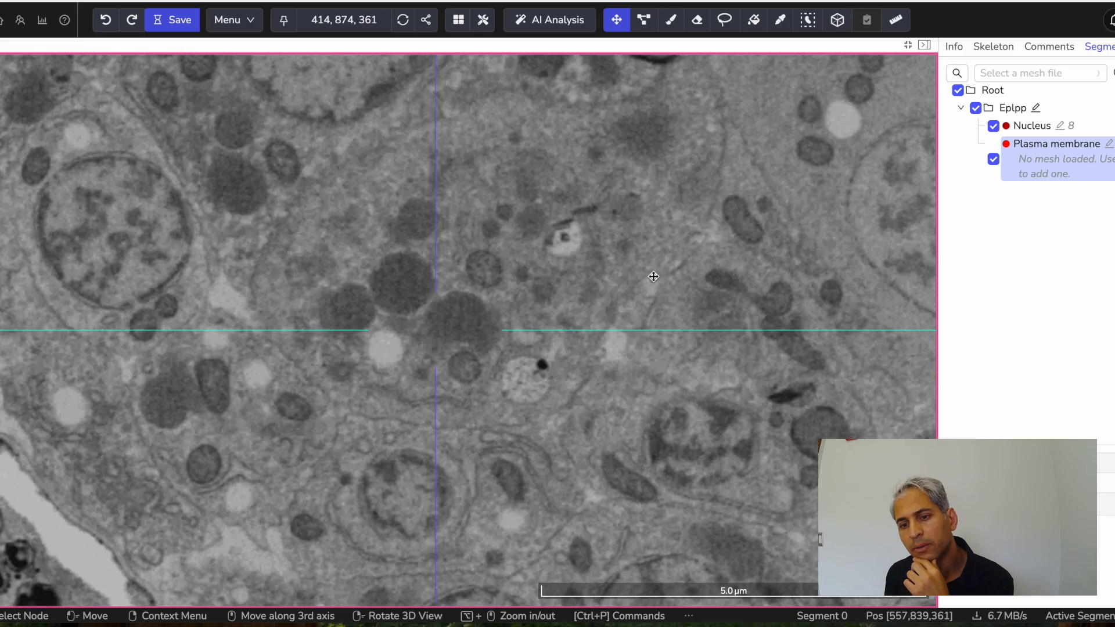
scroll(653, 276, down, 8)
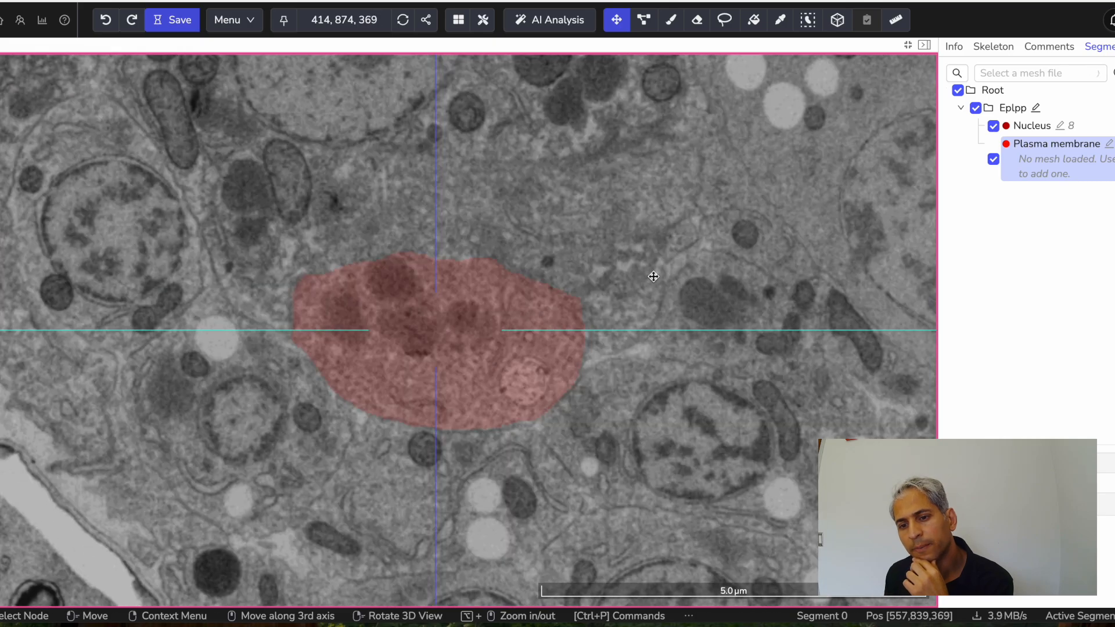
scroll(653, 276, up, 8)
scroll(653, 276, up, 10)
scroll(653, 276, down, 11)
scroll(653, 277, up, 13)
scroll(653, 276, down, 9)
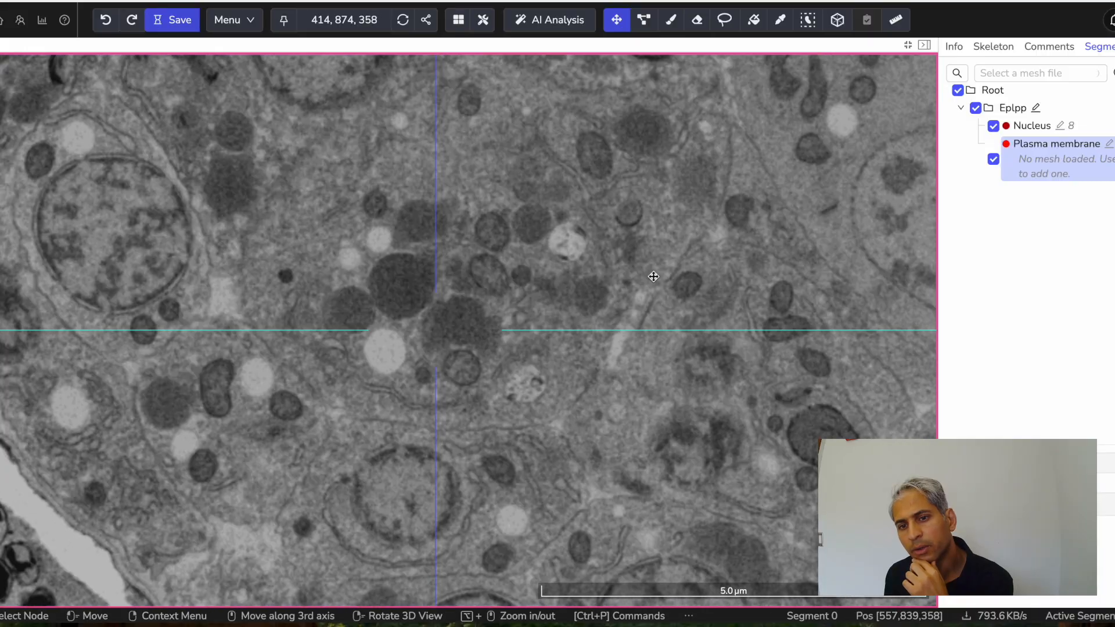
- Recentre the view on 427, 821, trace the full cell outline on slice 358 for the Plasma membrane segment, and interpolate it to slice 367
drag(586, 210, 563, 289)
scroll(562, 288, up, 10)
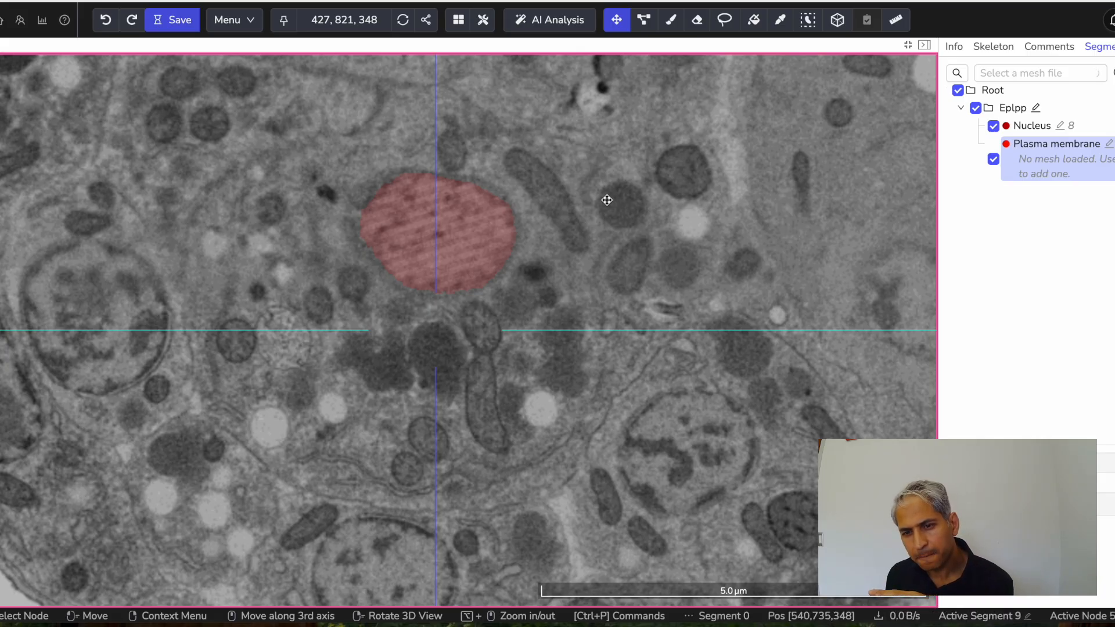
scroll(605, 201, down, 4)
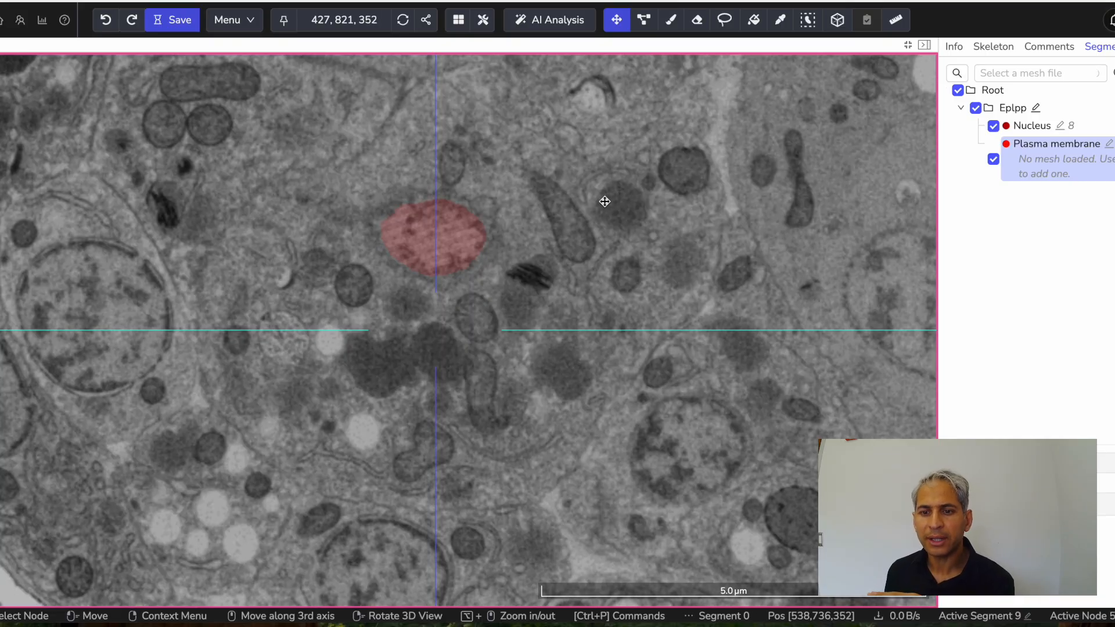
scroll(605, 201, down, 11)
scroll(604, 201, up, 5)
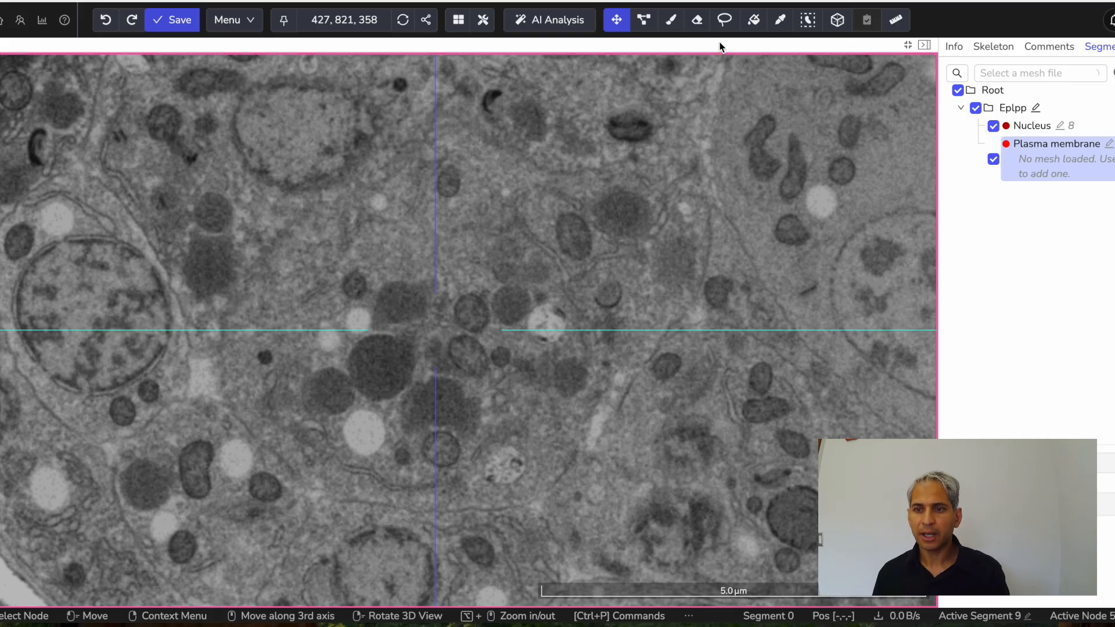
click(724, 20)
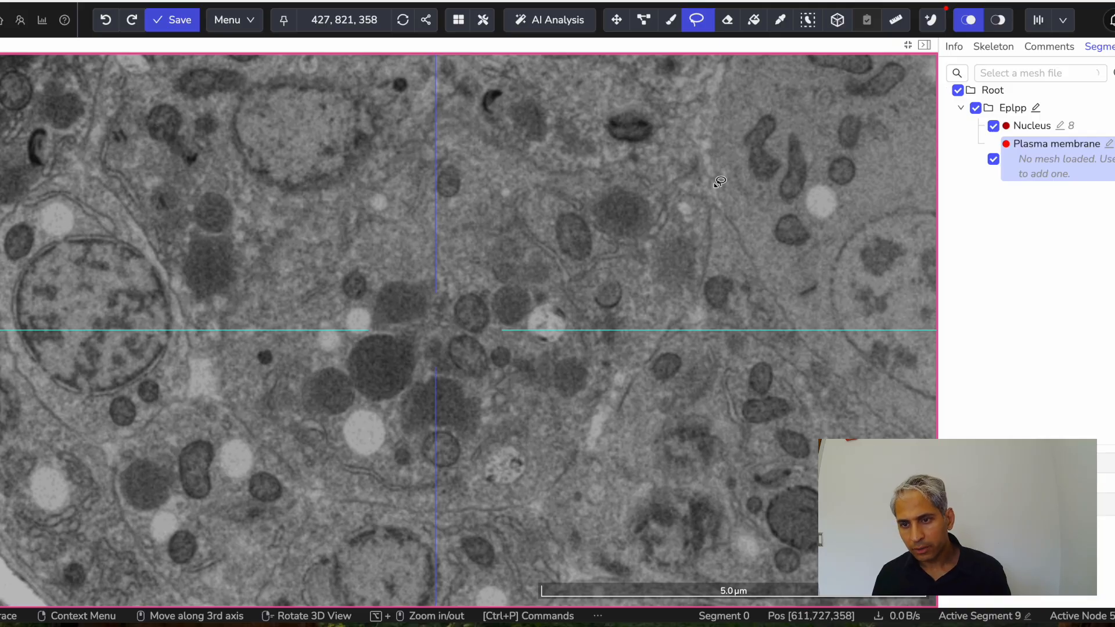
mouse_move(698, 174)
mouse_down()
mouse_move(711, 249)
mouse_move(697, 297)
mouse_move(590, 407)
mouse_move(576, 455)
mouse_up()
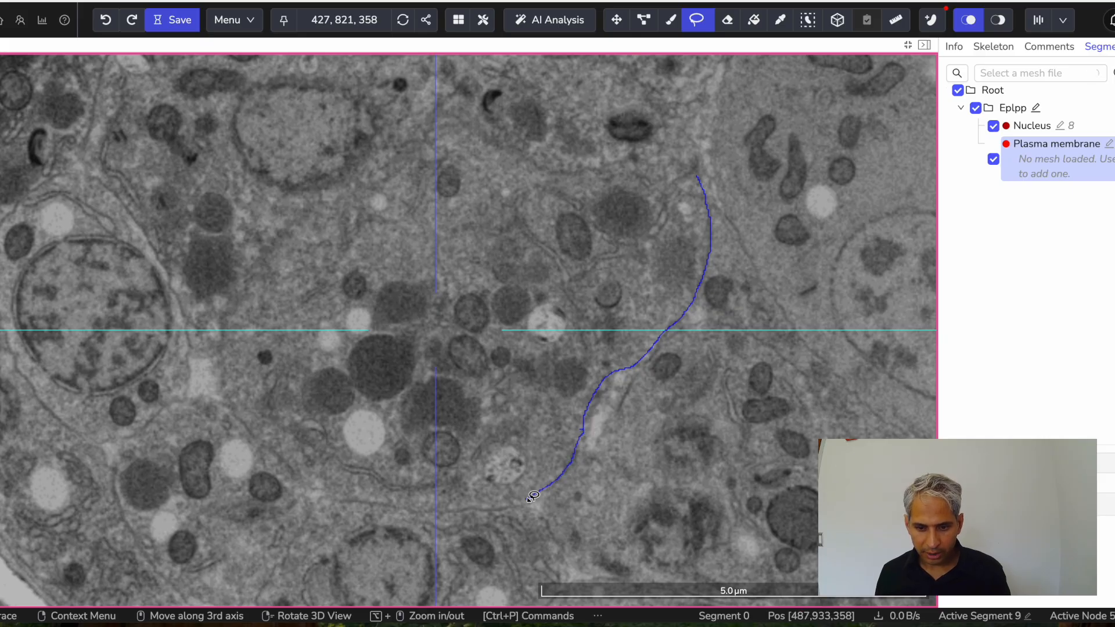
mouse_move(493, 506)
mouse_down()
mouse_move(335, 492)
mouse_move(236, 407)
mouse_move(231, 370)
mouse_up()
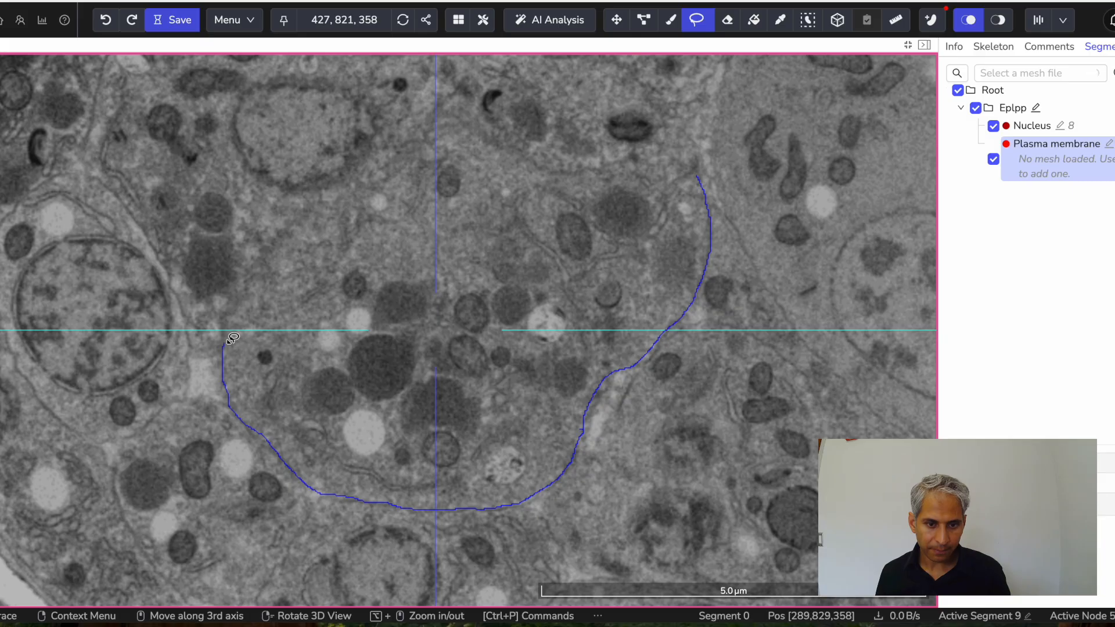
mouse_move(235, 328)
mouse_down()
mouse_move(289, 234)
mouse_move(390, 179)
mouse_move(448, 113)
mouse_move(564, 169)
mouse_move(650, 156)
mouse_move(702, 175)
mouse_up()
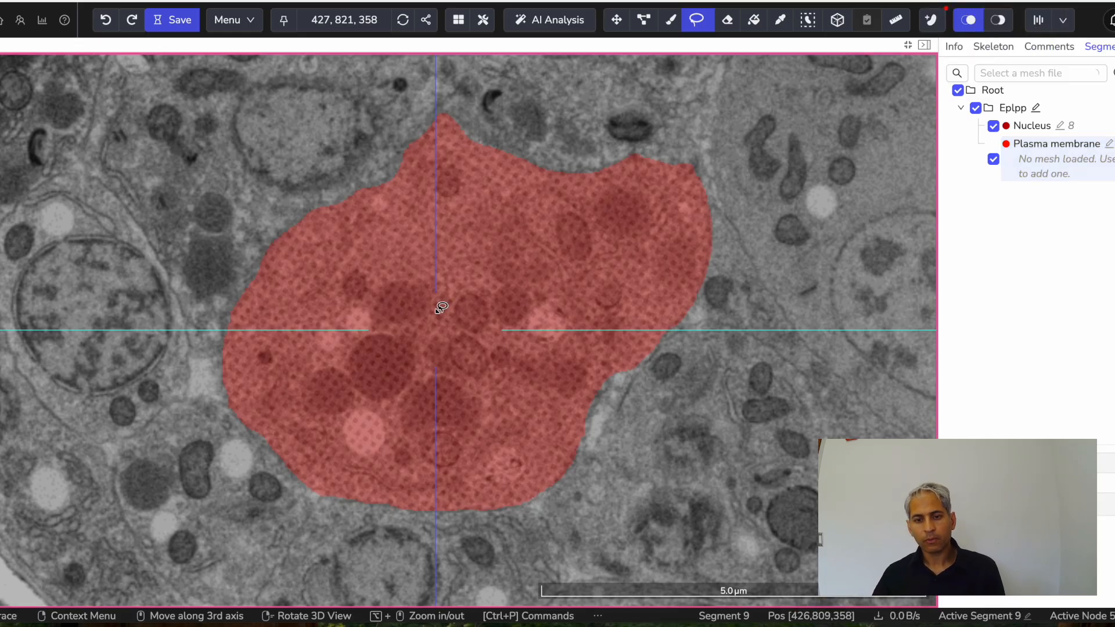
- Trace the cell outline on slice 356 for the Plasma membrane segment, including the small notch at its edge, and interpolate it to slice 358
scroll(459, 295, down, 14)
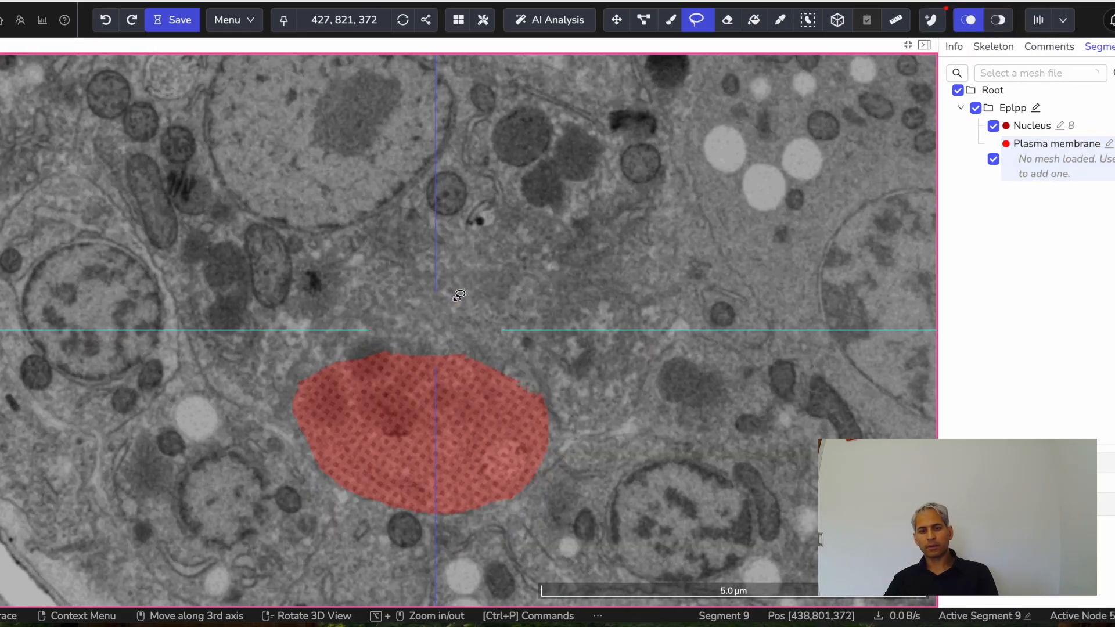
scroll(459, 295, up, 6)
scroll(458, 294, up, 9)
scroll(459, 295, down, 4)
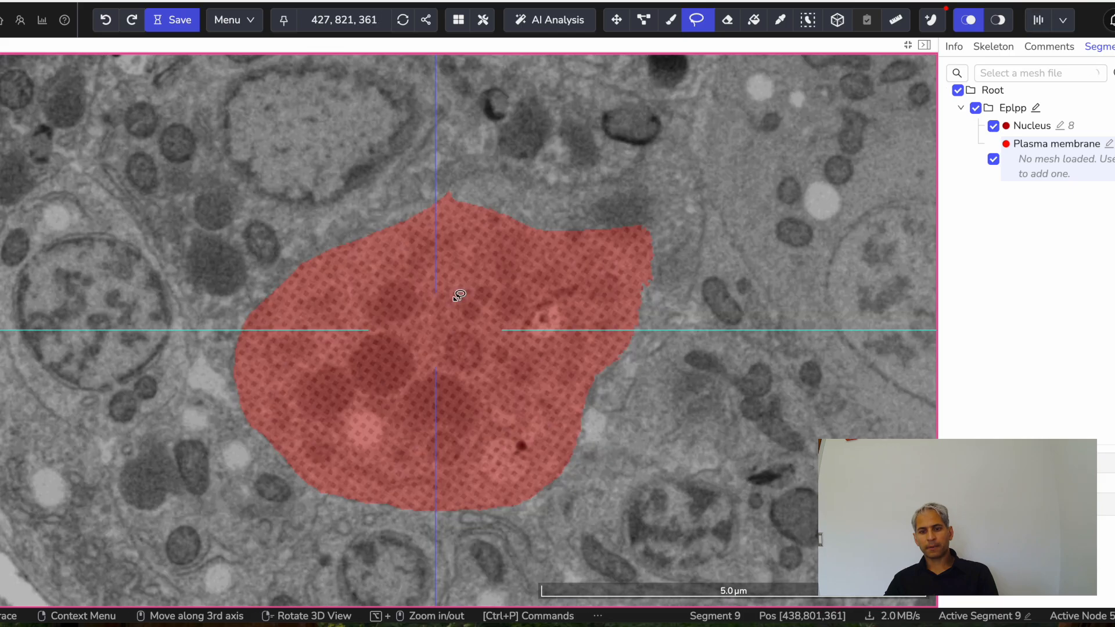
scroll(458, 295, up, 1)
scroll(458, 295, up, 4)
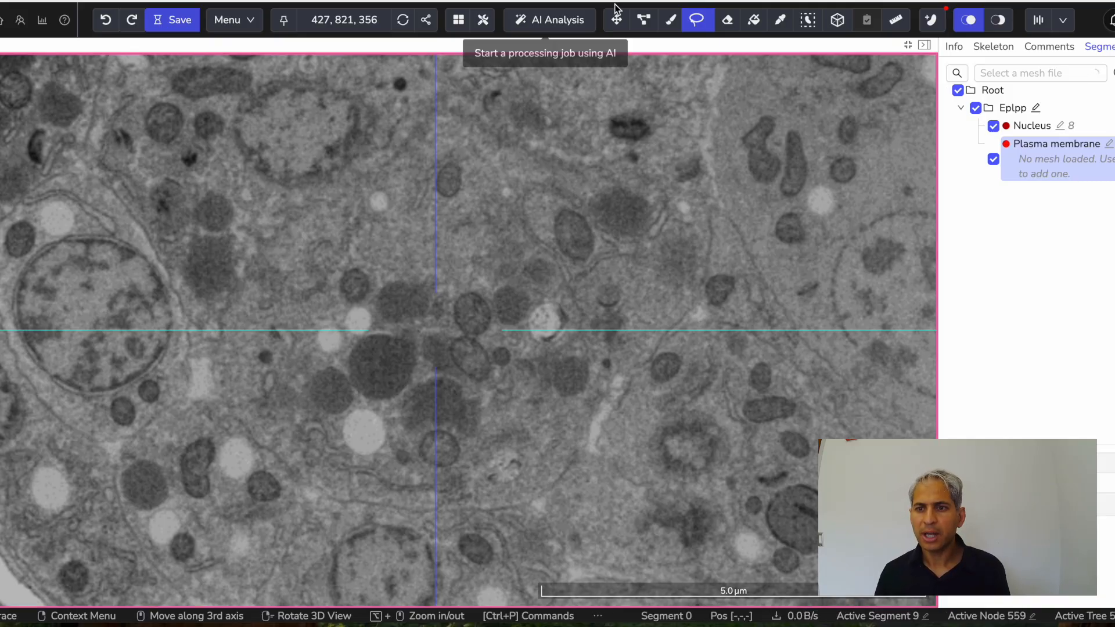
mouse_move(461, 114)
mouse_down()
mouse_move(558, 164)
mouse_move(670, 155)
mouse_move(694, 174)
mouse_move(715, 224)
mouse_move(694, 313)
mouse_move(600, 390)
mouse_move(569, 462)
mouse_up()
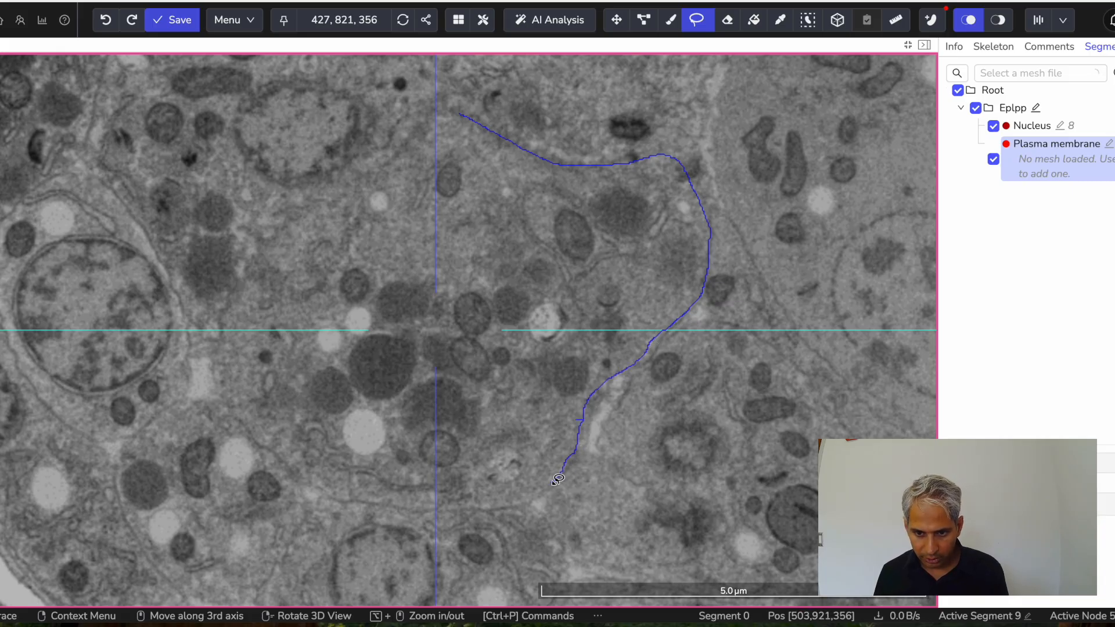
mouse_move(534, 494)
mouse_down()
mouse_move(475, 506)
mouse_move(342, 497)
mouse_move(293, 467)
mouse_move(227, 397)
mouse_move(225, 312)
mouse_move(279, 230)
mouse_move(398, 157)
mouse_move(445, 108)
mouse_move(471, 112)
mouse_up()
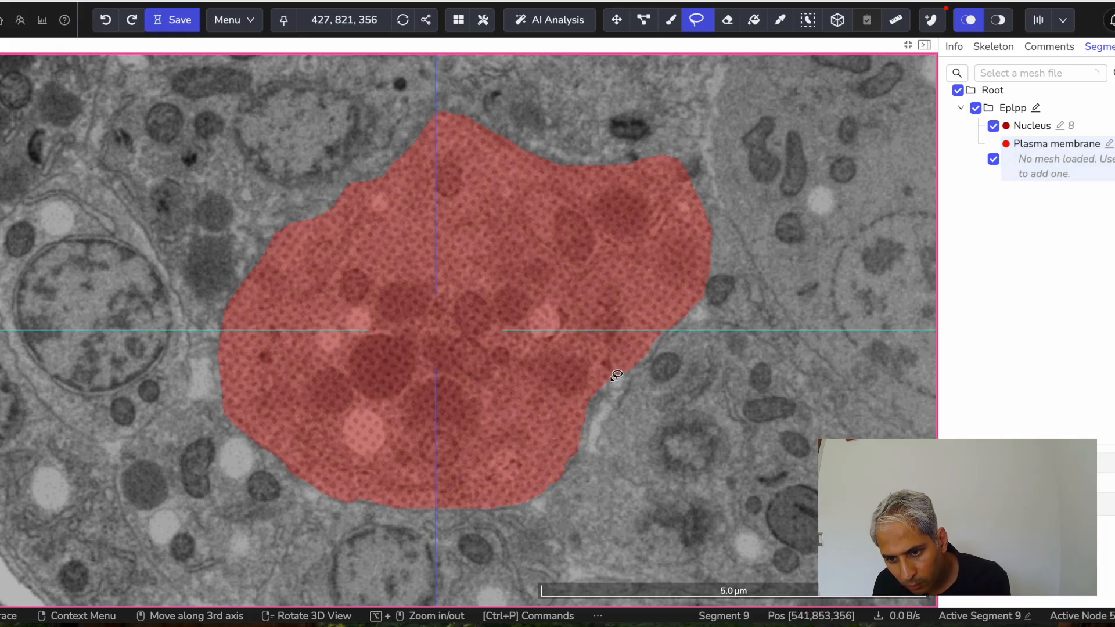
mouse_move(608, 380)
mouse_down()
mouse_move(592, 426)
mouse_move(567, 423)
mouse_move(584, 377)
mouse_move(614, 375)
mouse_up()
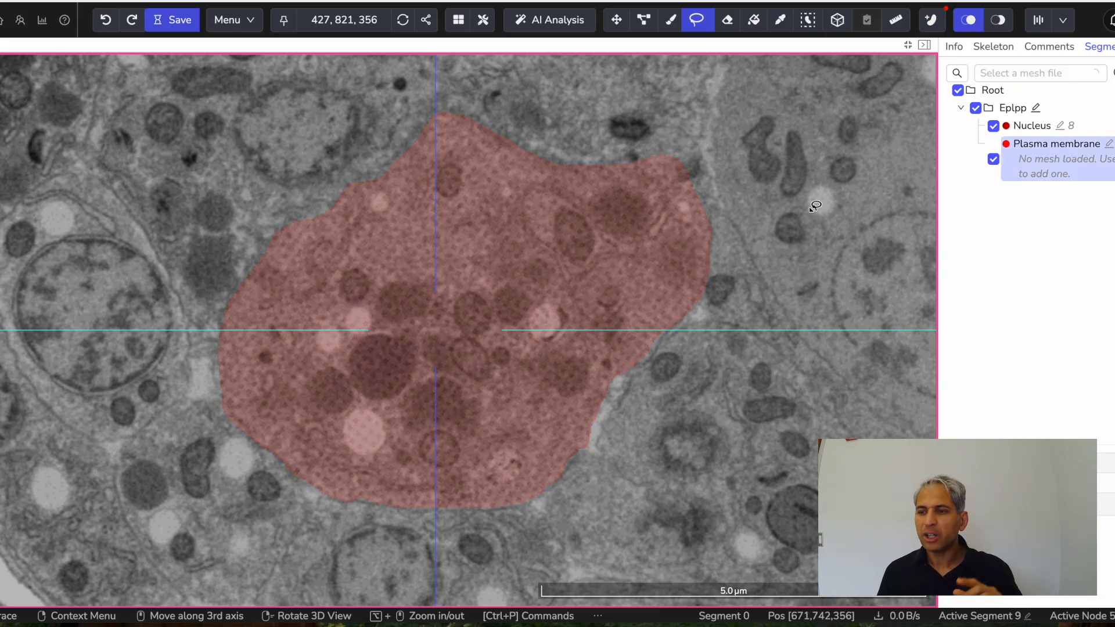
click(1040, 27)
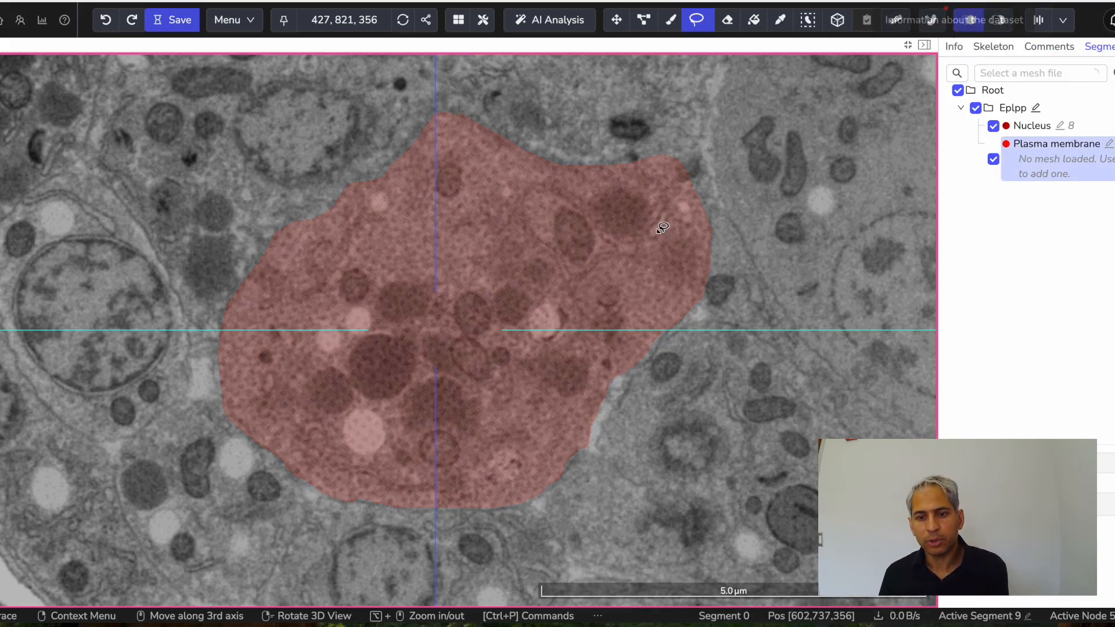
- Trace the cell outline around the upper and right side of the Plasma membrane segment on slice 363, filling the part missed by interpolation
scroll(518, 312, down, 14)
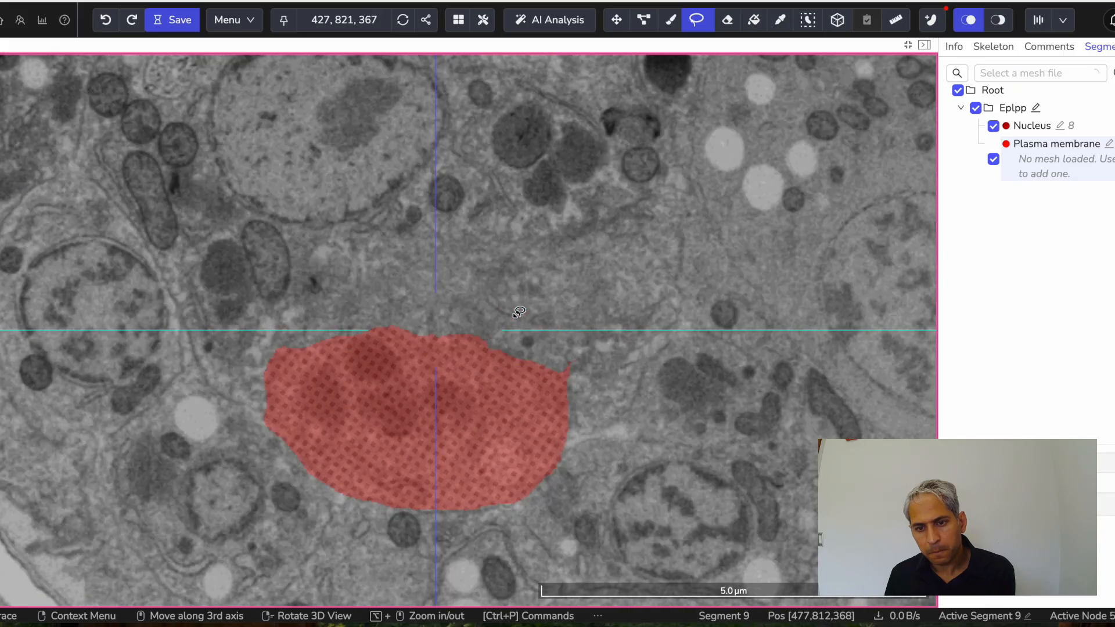
scroll(518, 312, up, 20)
scroll(519, 312, down, 7)
scroll(519, 312, down, 4)
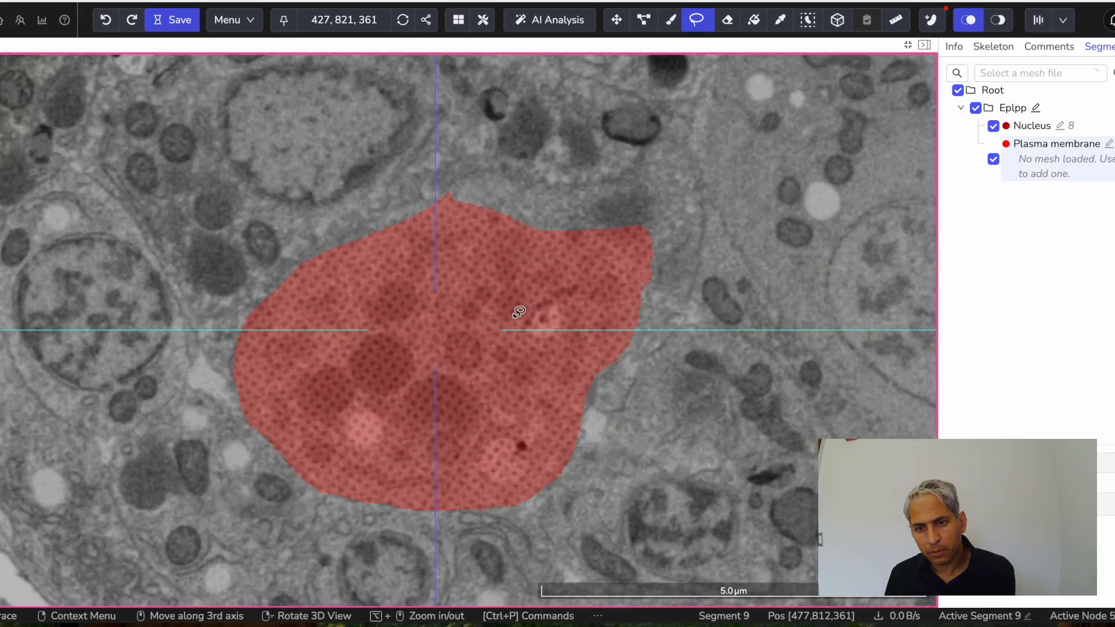
scroll(518, 313, down, 4)
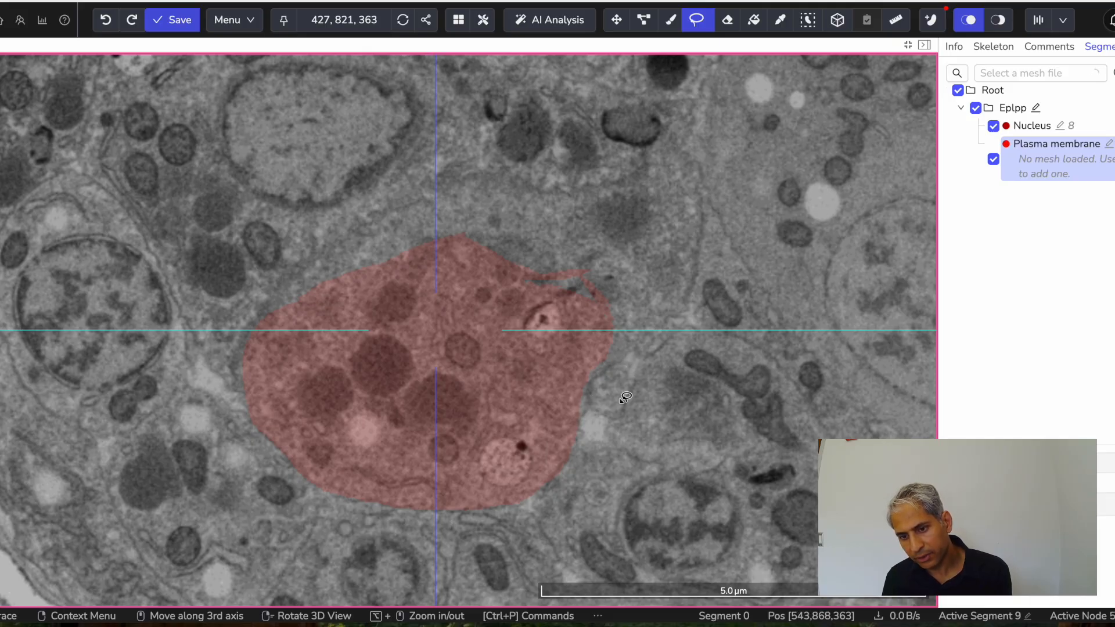
mouse_move(579, 426)
mouse_down()
mouse_move(614, 360)
mouse_move(671, 333)
mouse_move(710, 240)
mouse_move(709, 196)
mouse_move(654, 168)
mouse_move(542, 187)
mouse_move(453, 169)
mouse_up()
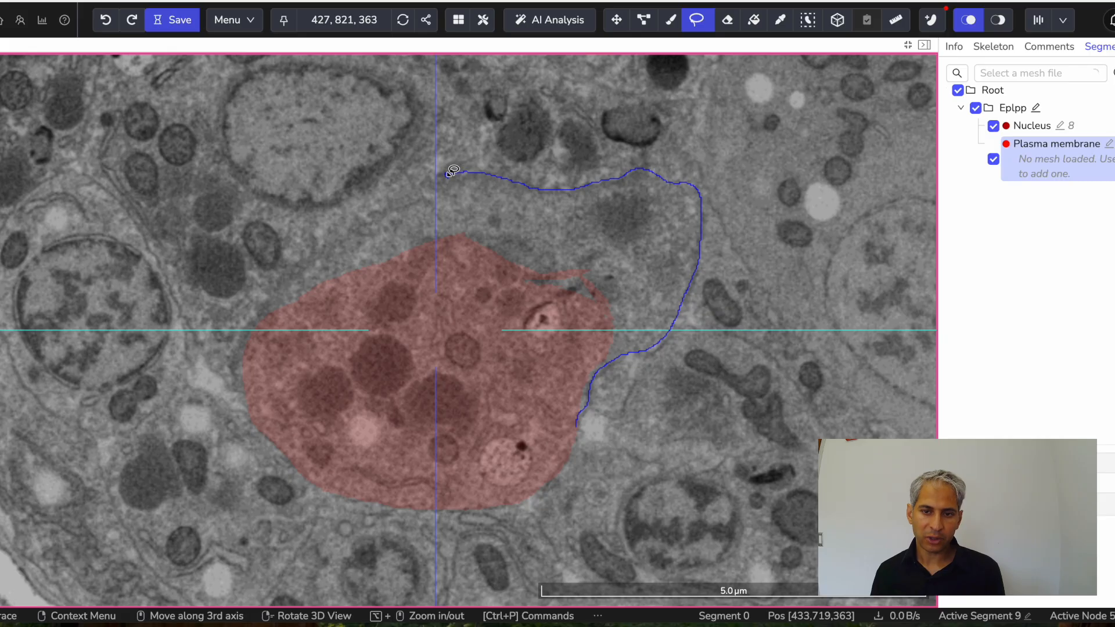
mouse_move(450, 172)
mouse_down()
mouse_move(340, 228)
mouse_move(264, 294)
mouse_move(220, 373)
mouse_move(229, 388)
mouse_move(256, 388)
mouse_up()
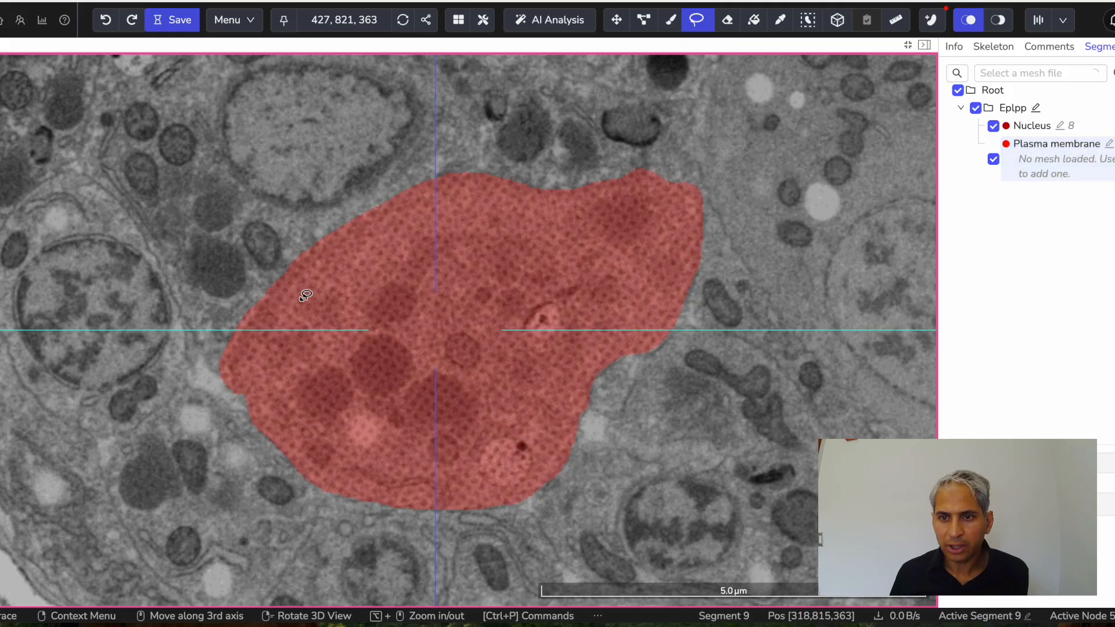
- Erase the excess beyond the cell's left edge on slice 363 and run the interpolation for the Plasma membrane segment
click(727, 20)
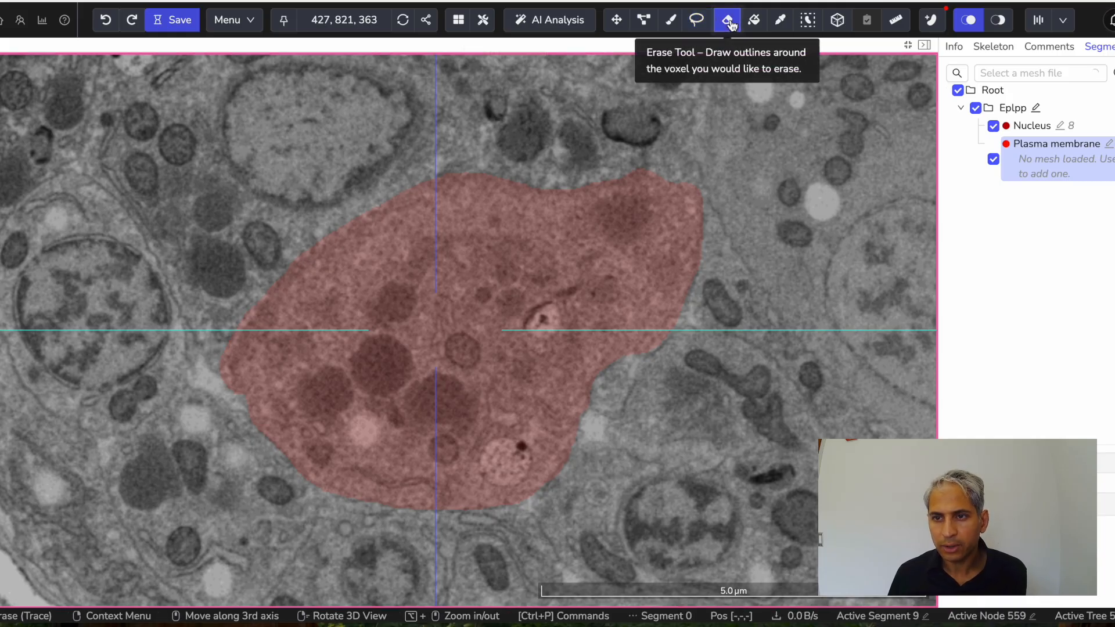
mouse_move(257, 309)
mouse_down()
mouse_move(237, 389)
mouse_move(217, 329)
mouse_move(254, 300)
mouse_up()
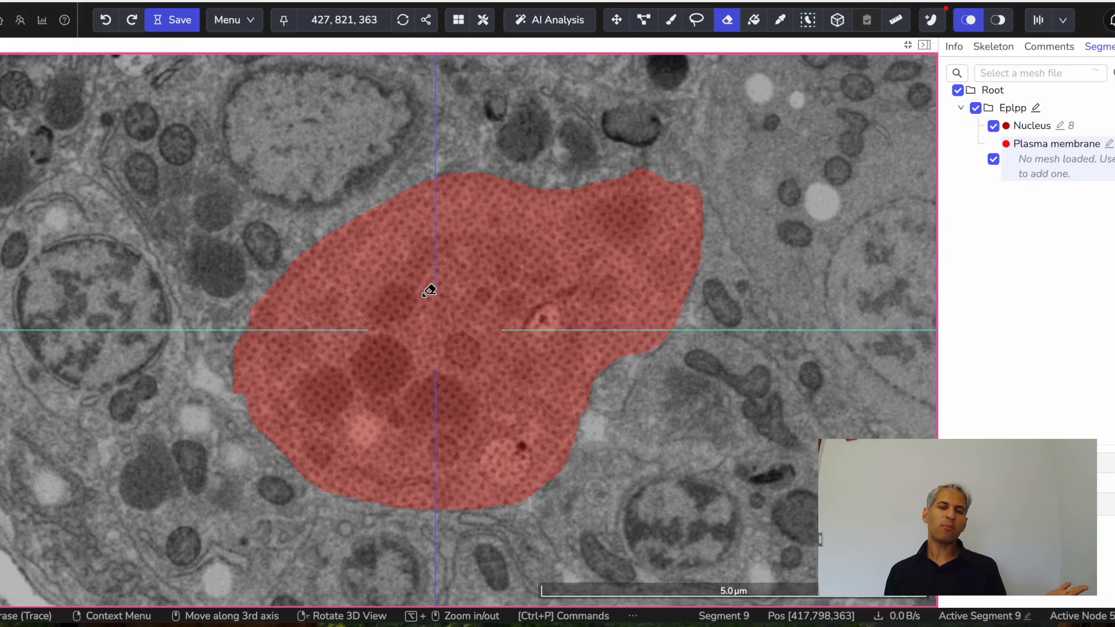
click(1038, 22)
- Examine the slices between 374 and 349, comparing the Plasma membrane segment with the cell's boundary from slice to slice
scroll(559, 262, down, 9)
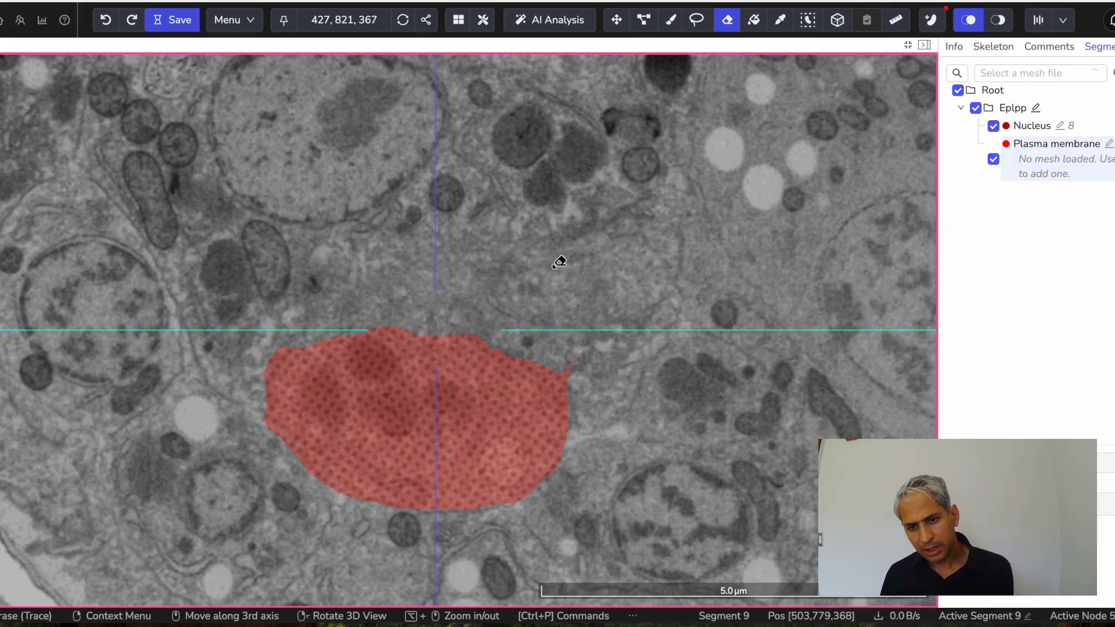
scroll(559, 263, up, 11)
scroll(559, 262, down, 14)
scroll(559, 262, up, 1)
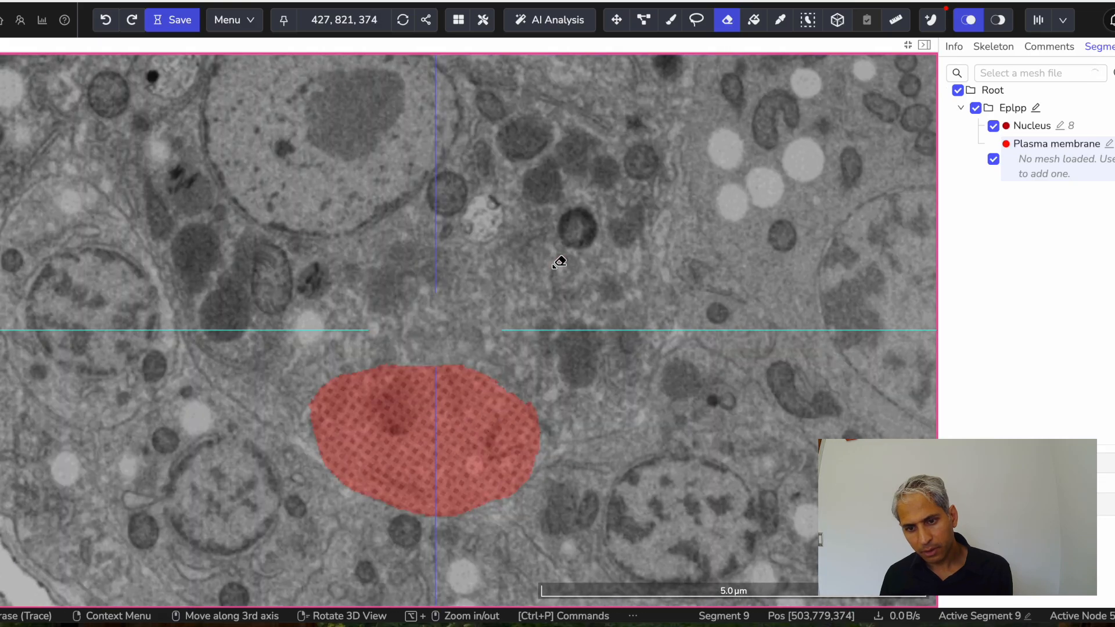
scroll(559, 263, up, 6)
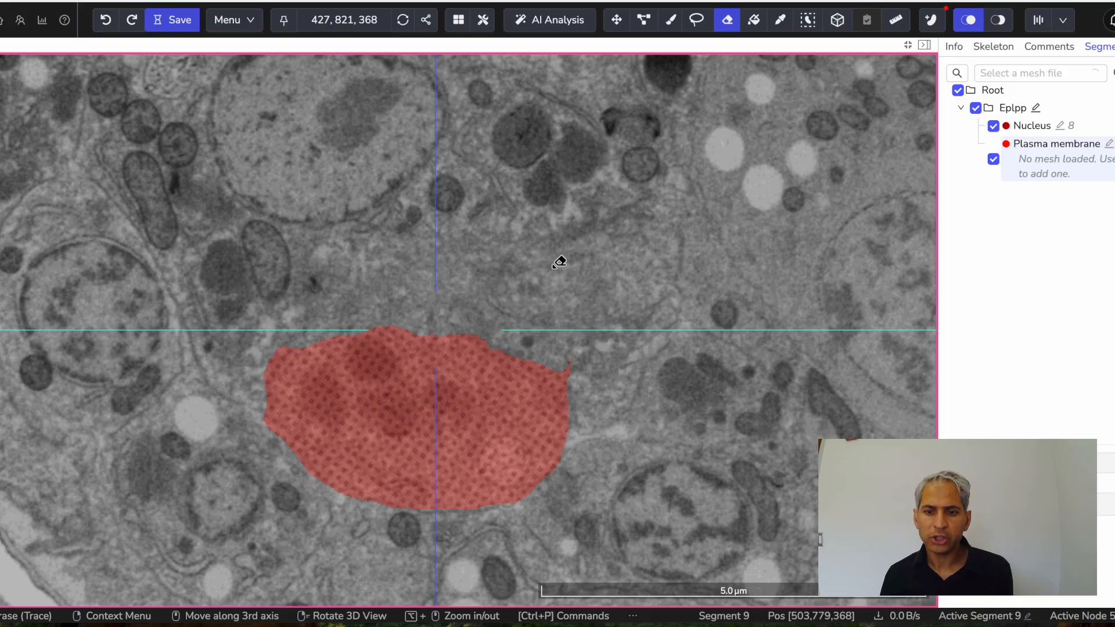
scroll(559, 262, up, 10)
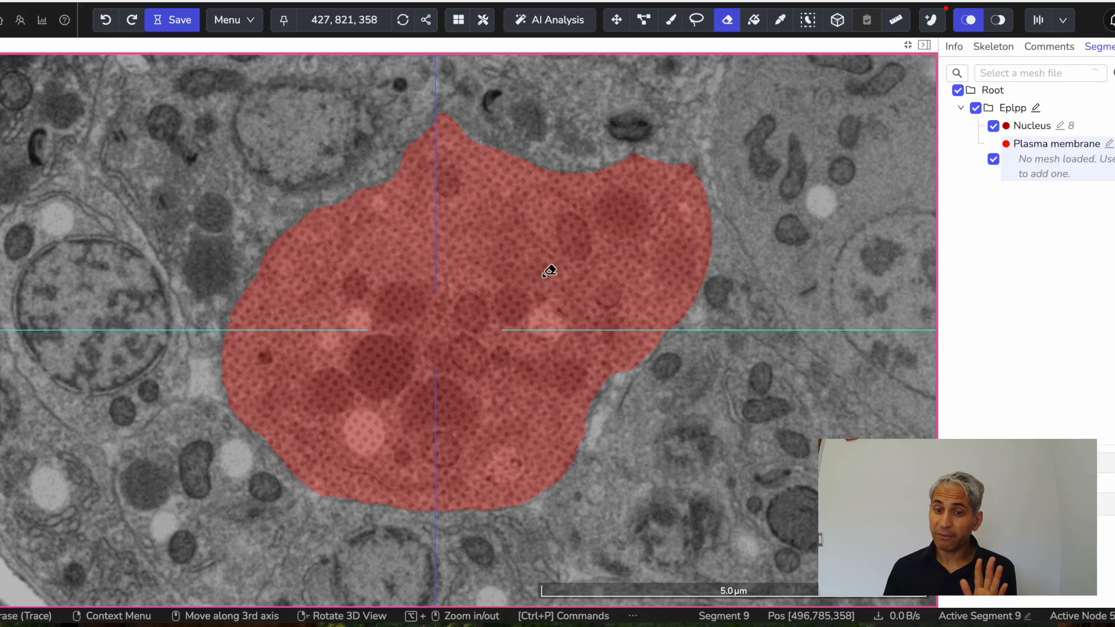
scroll(548, 270, down, 13)
scroll(549, 270, up, 14)
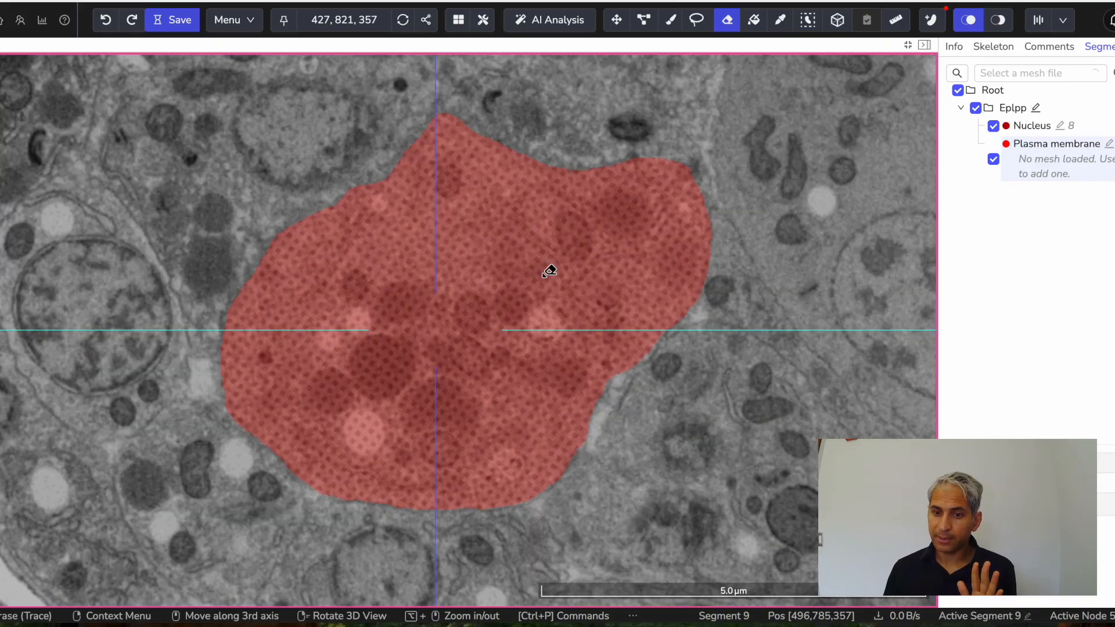
scroll(549, 270, down, 13)
scroll(548, 269, up, 12)
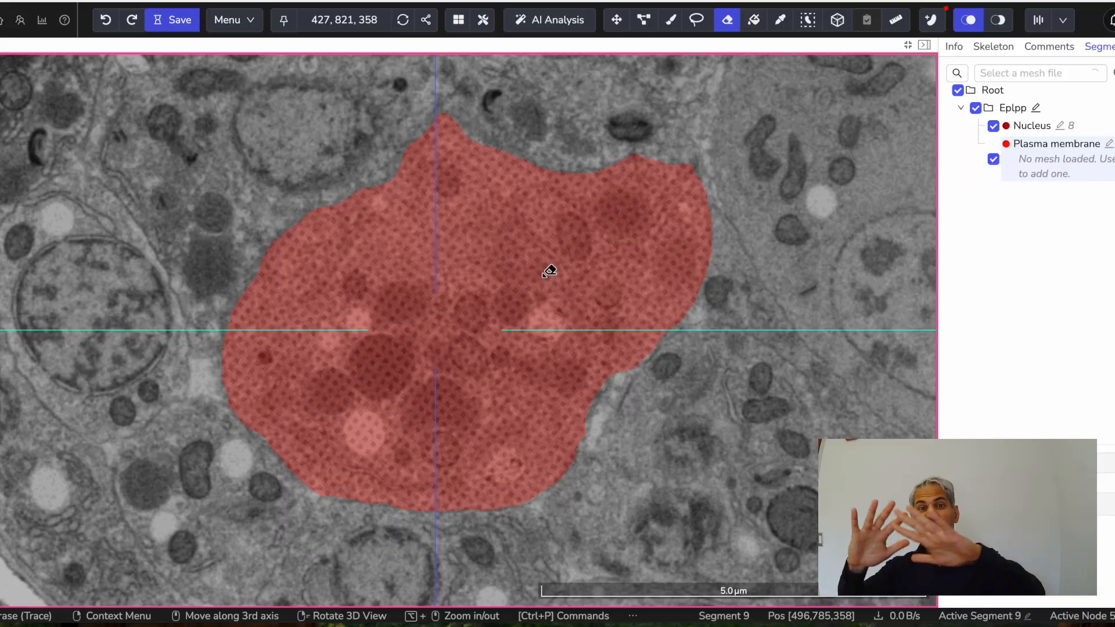
scroll(549, 270, up, 9)
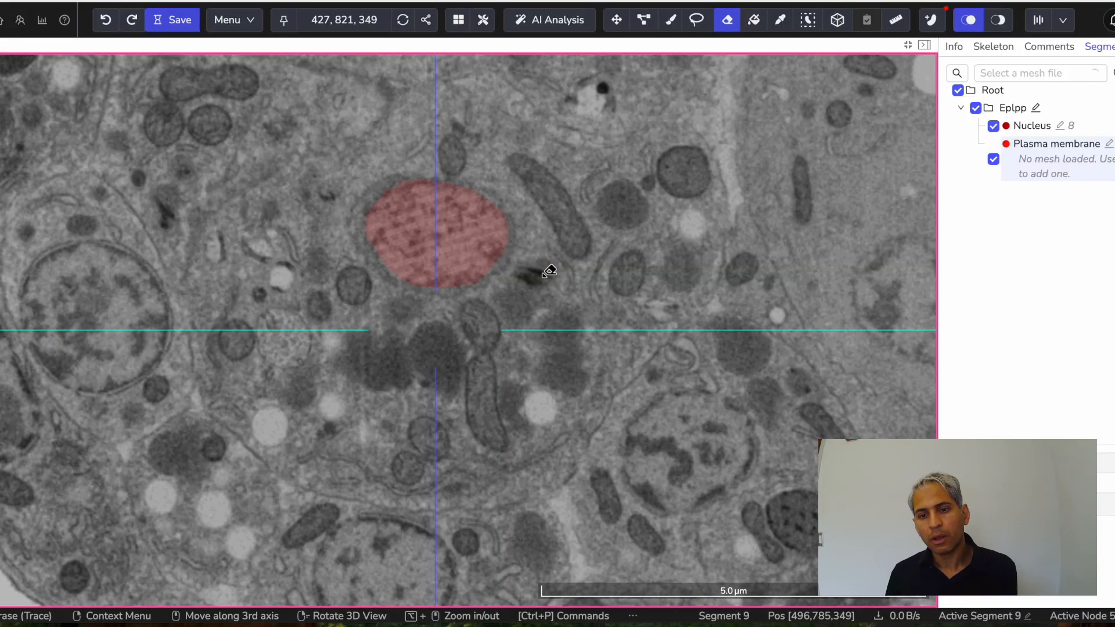
scroll(548, 270, down, 19)
scroll(548, 270, up, 6)
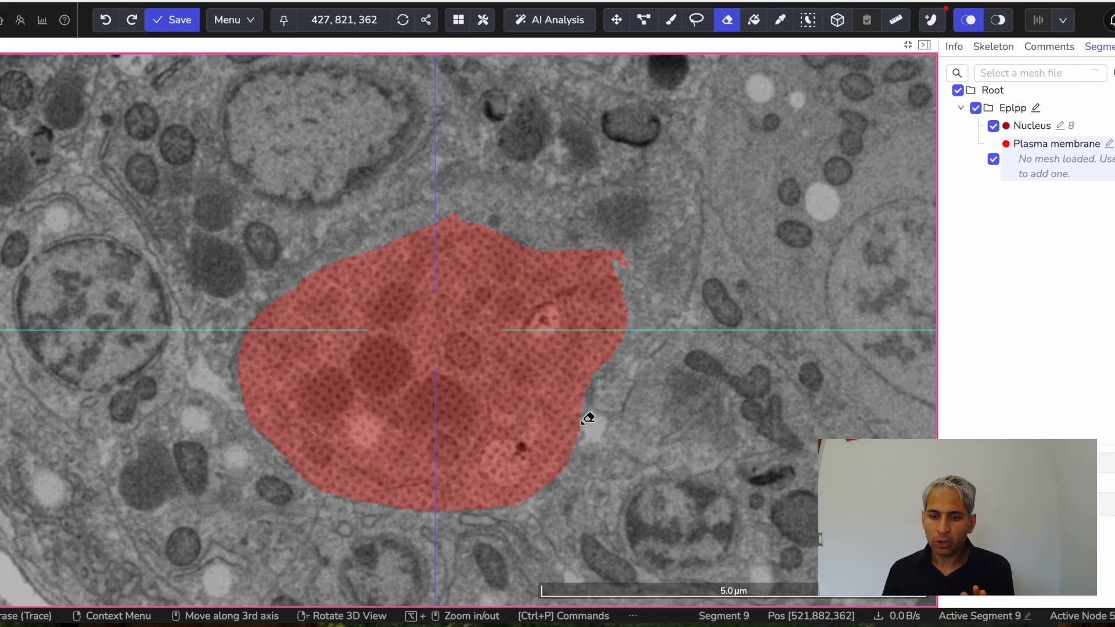
- Trace the cell outline around the upper and right side of the Plasma membrane segment on slice 362, closing it around the missed area
click(696, 20)
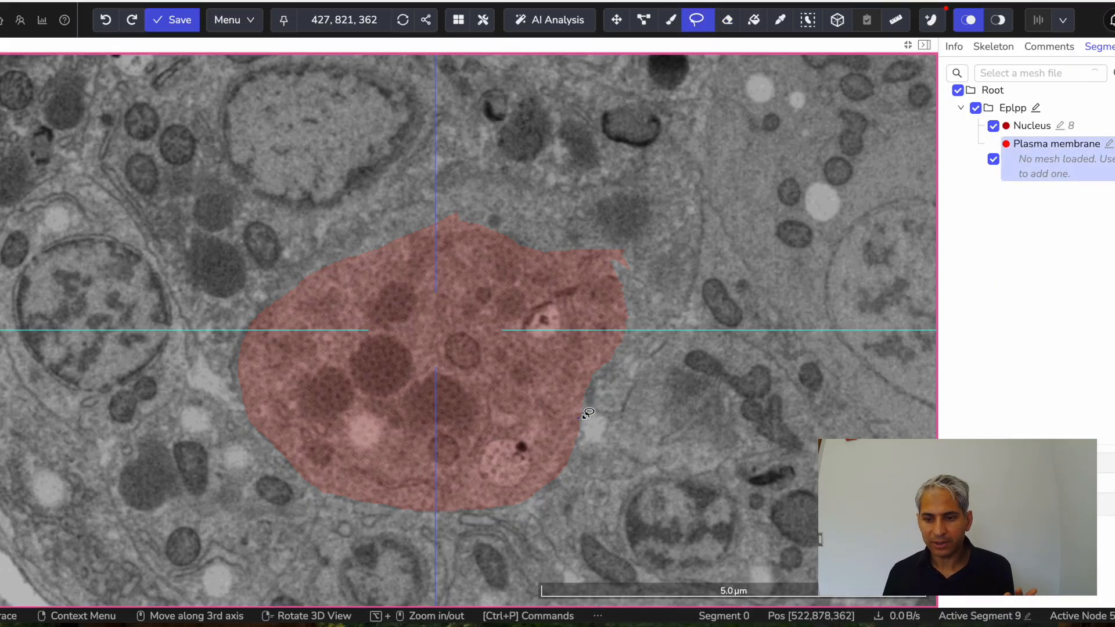
drag(594, 405, 603, 381)
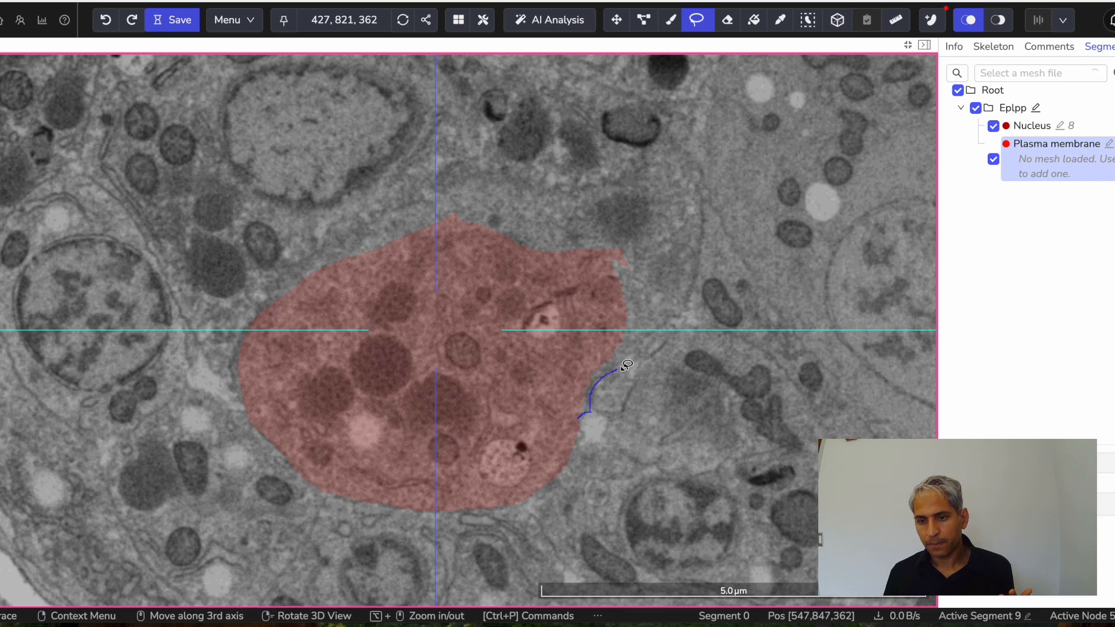
mouse_move(679, 314)
mouse_down()
mouse_move(705, 244)
mouse_move(705, 181)
mouse_move(678, 171)
mouse_up()
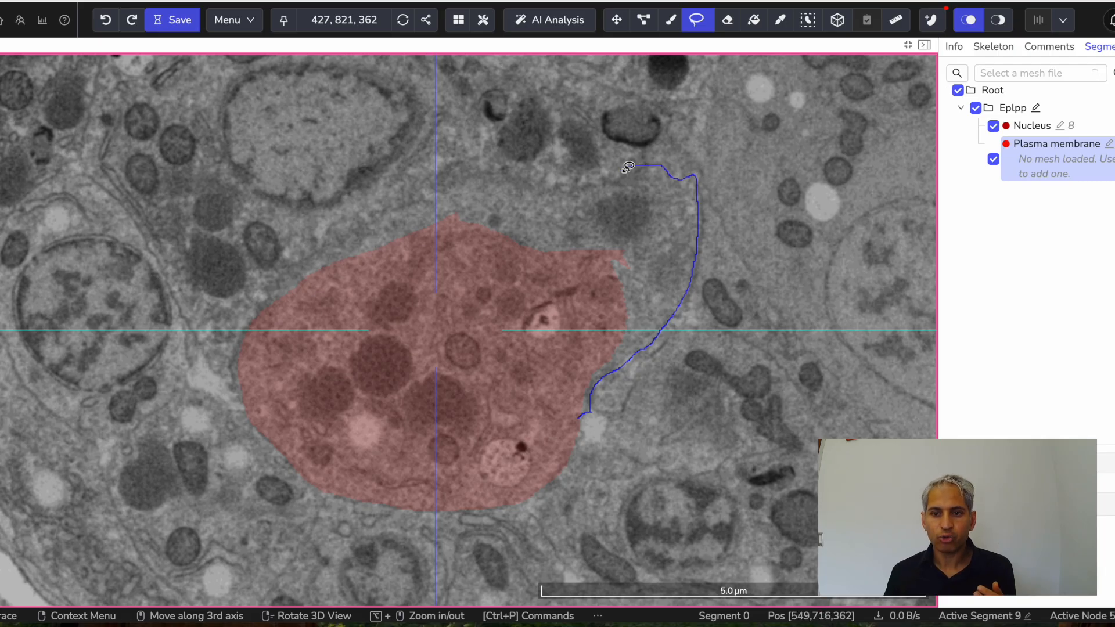
mouse_move(560, 186)
mouse_down()
mouse_move(433, 177)
mouse_move(342, 221)
mouse_up()
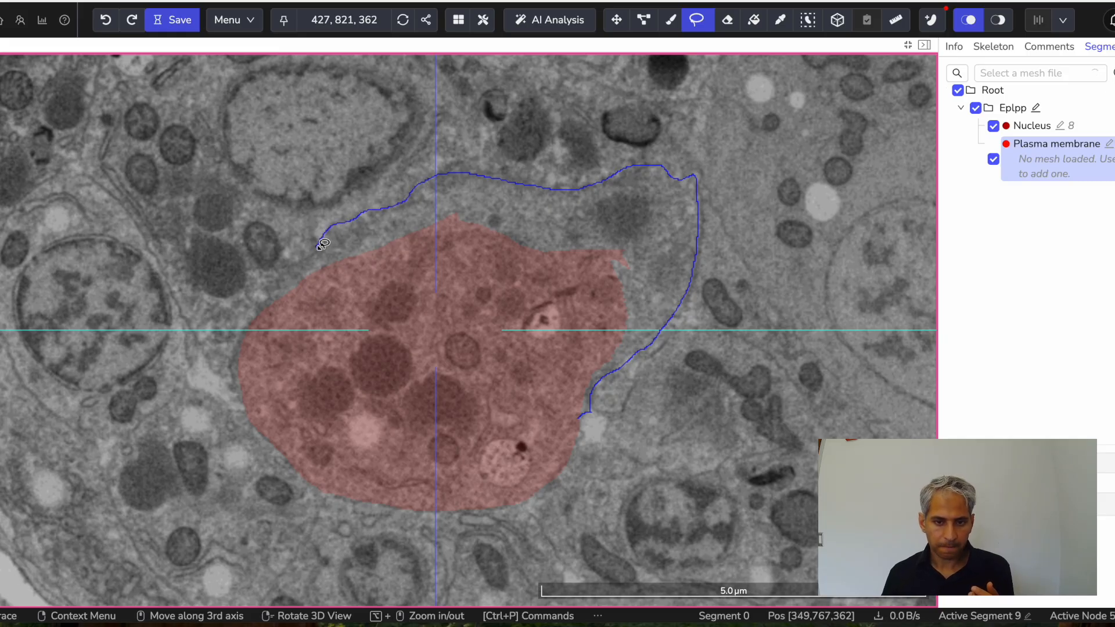
drag(280, 277, 271, 296)
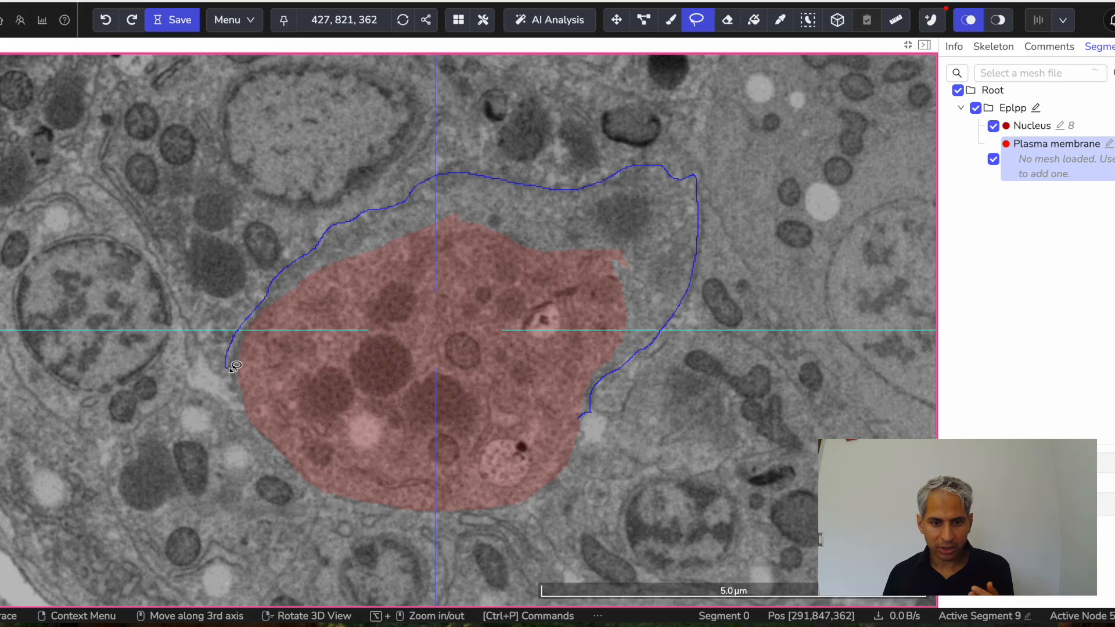
mouse_move(238, 376)
mouse_down()
mouse_move(245, 397)
mouse_move(586, 410)
mouse_up()
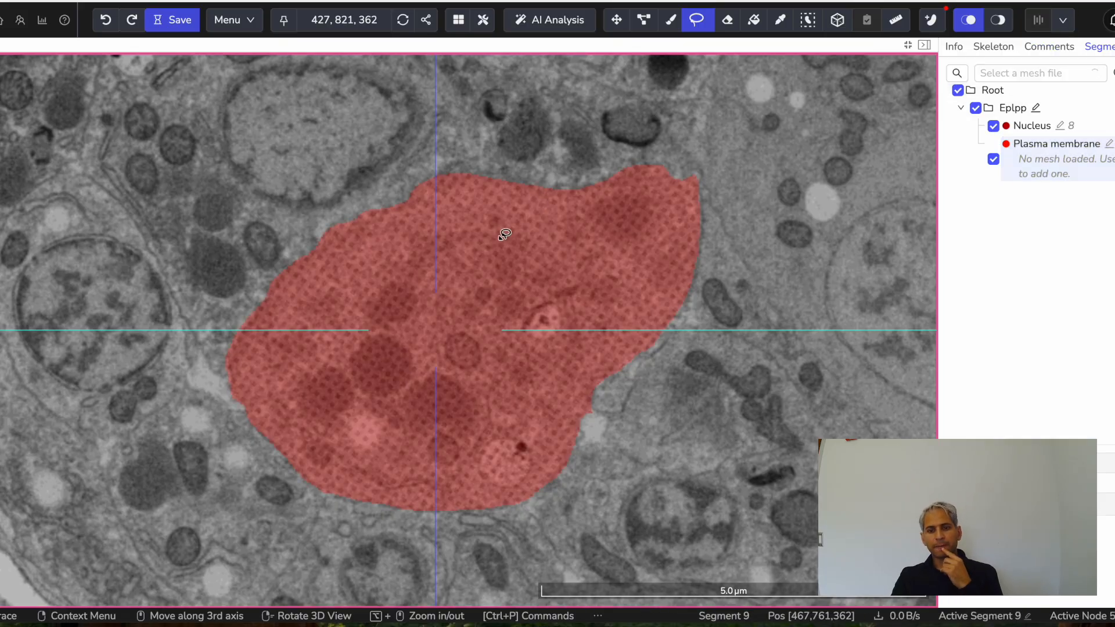
- Examine the corrected and interpolated slices around 362, from about 351 to 366, for Plasma membrane areas that miss the cell outline
scroll(505, 234, up, 4)
scroll(504, 233, down, 12)
scroll(504, 234, up, 11)
scroll(504, 234, down, 11)
scroll(504, 234, up, 4)
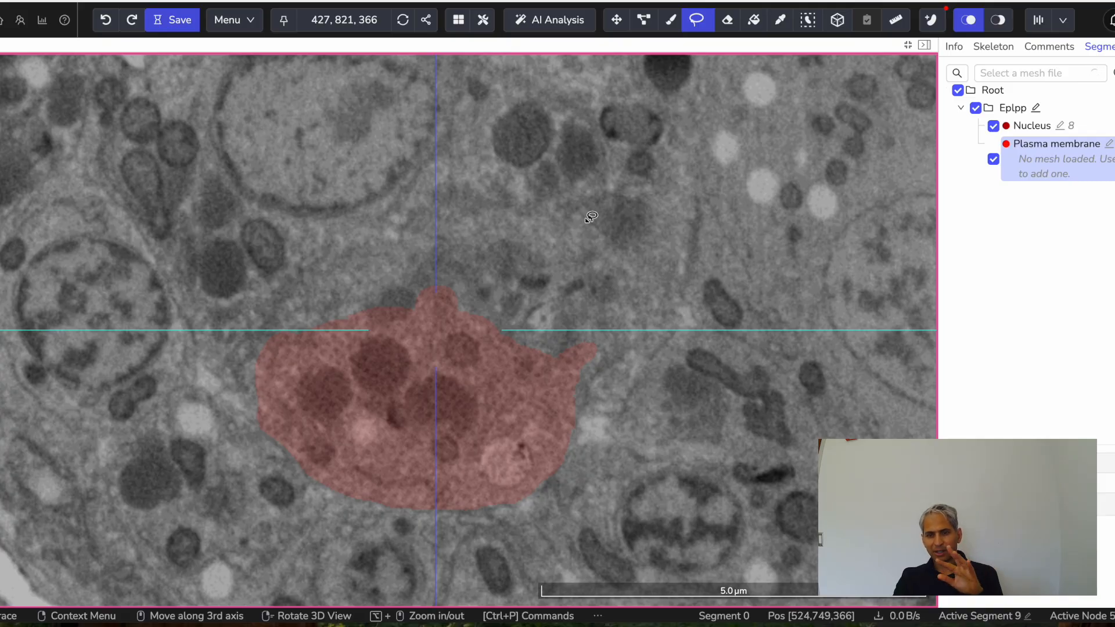
scroll(502, 314, up, 17)
scroll(502, 314, down, 13)
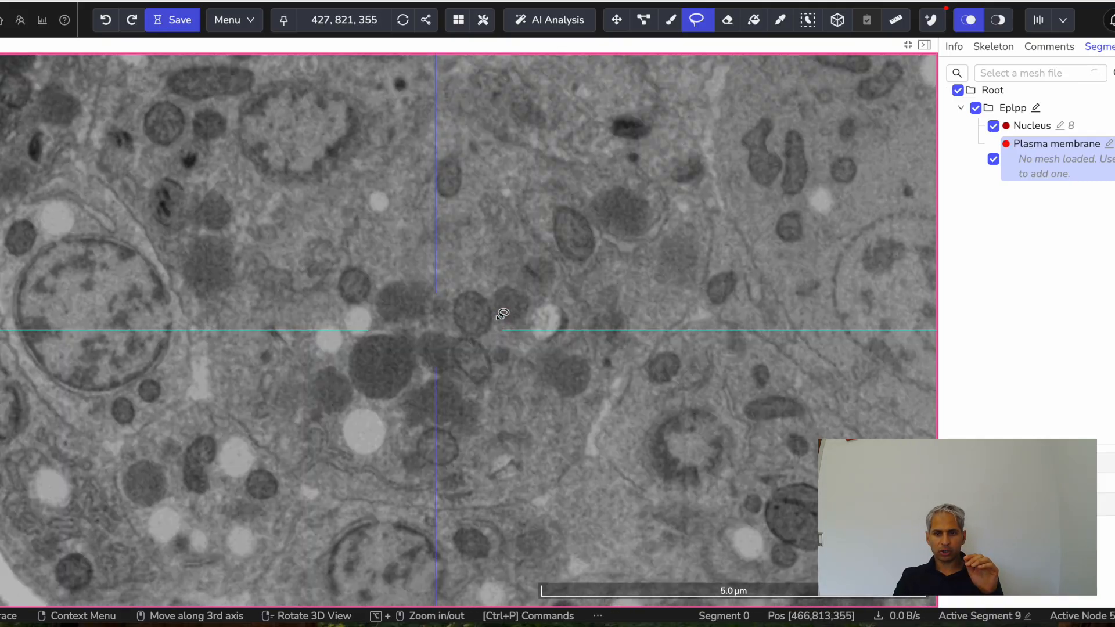
scroll(501, 314, up, 4)
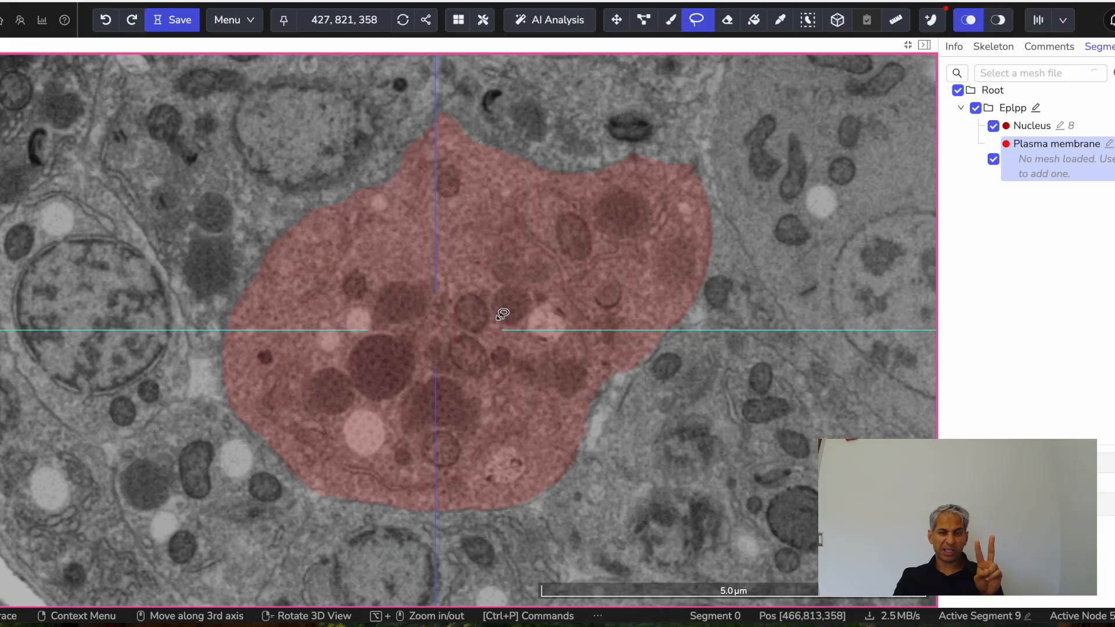
scroll(501, 314, up, 20)
scroll(501, 315, down, 20)
scroll(502, 314, up, 9)
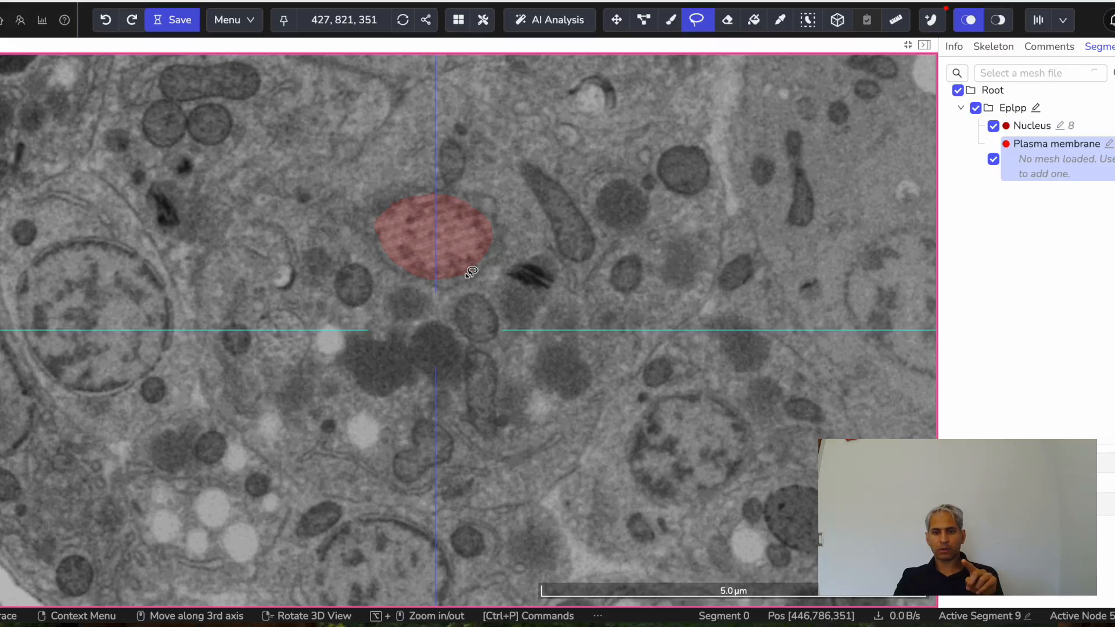
- Go to slice 197 near the cell's opposite end and trace the cell outline there for the Plasma membrane segment
scroll(471, 271, up, 20)
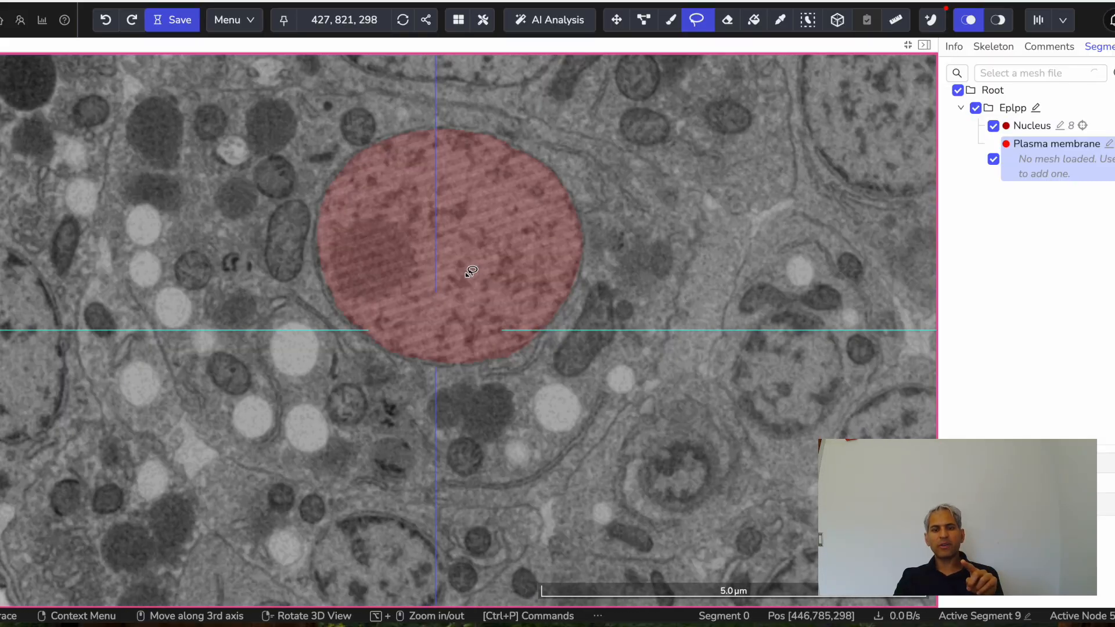
scroll(453, 283, up, 20)
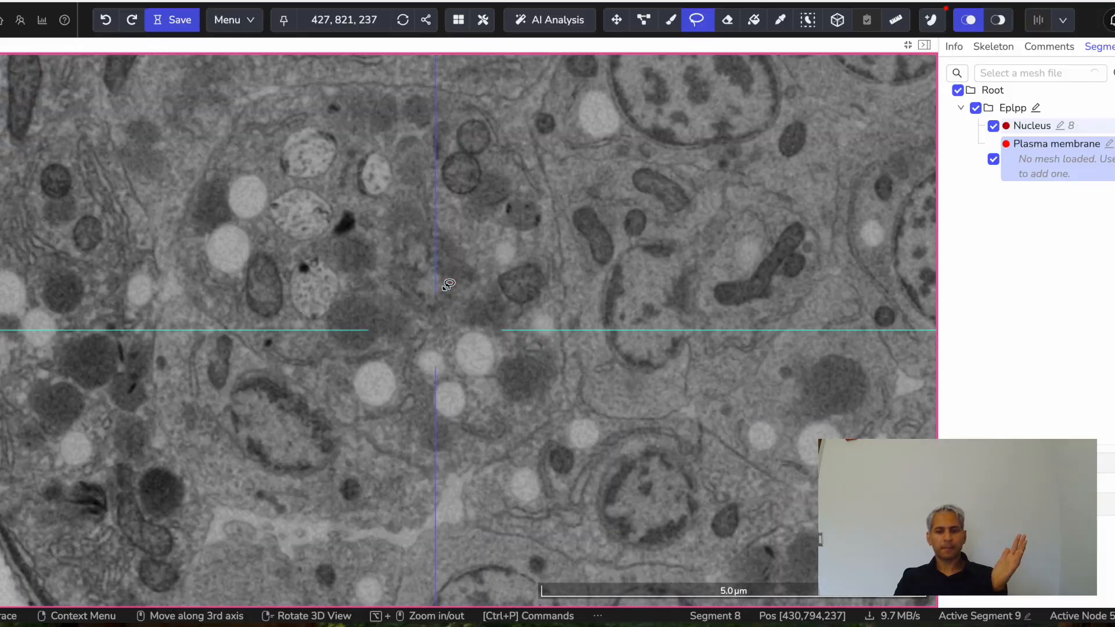
scroll(448, 284, up, 20)
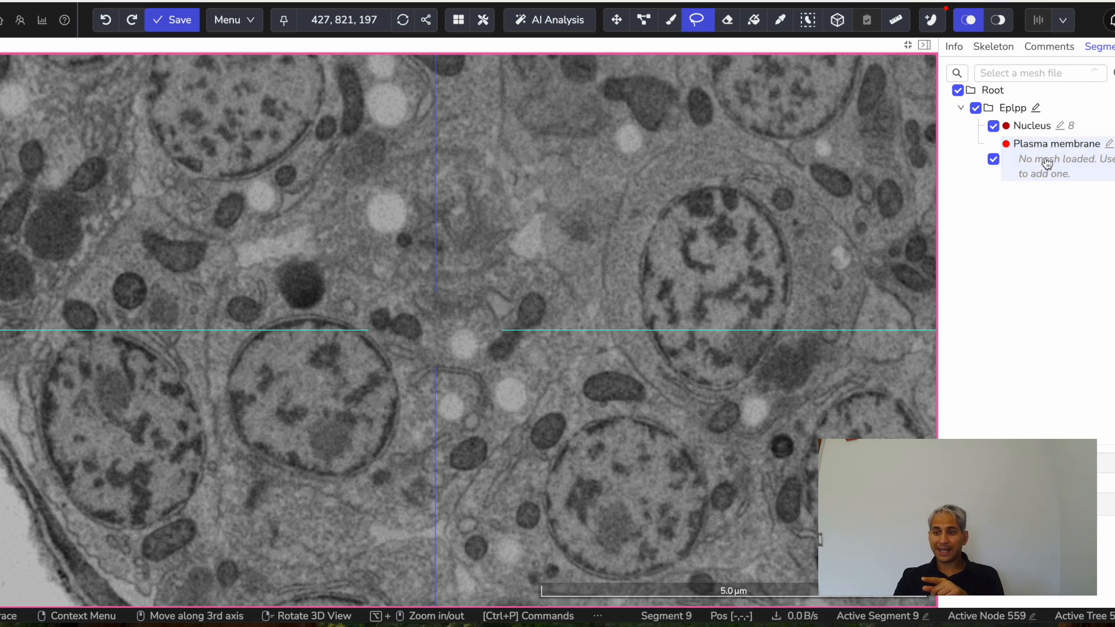
mouse_move(506, 205)
mouse_down()
mouse_move(488, 166)
mouse_move(448, 148)
mouse_move(404, 154)
mouse_move(340, 190)
mouse_move(321, 244)
mouse_move(350, 263)
mouse_move(465, 272)
mouse_move(503, 249)
mouse_move(508, 204)
mouse_up()
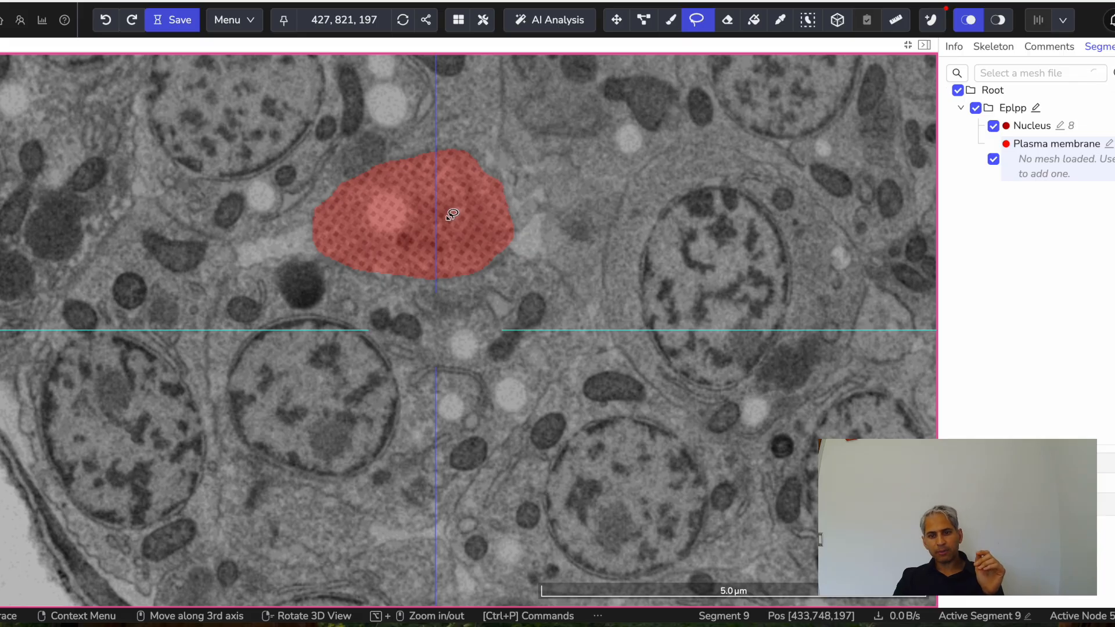
- Trace the smaller cell outline on slice 193 for the Plasma membrane segment and interpolate it to slice 197
scroll(452, 214, down, 6)
scroll(452, 214, up, 3)
scroll(452, 215, down, 5)
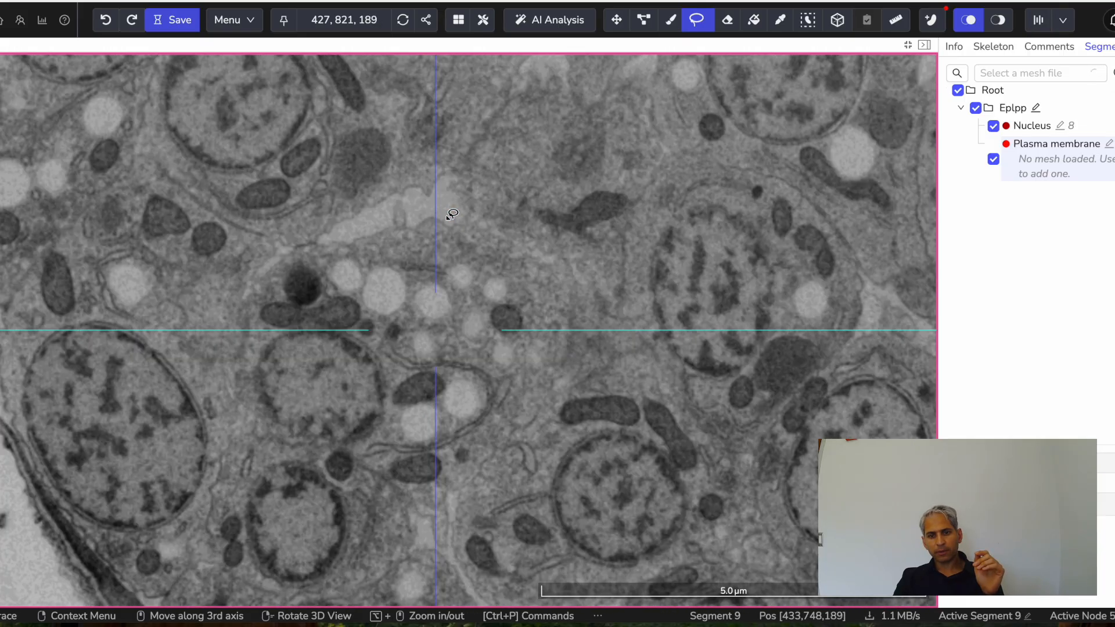
scroll(452, 215, up, 4)
mouse_move(475, 165)
mouse_down()
mouse_move(366, 186)
mouse_move(321, 225)
mouse_move(340, 254)
mouse_move(378, 267)
mouse_move(478, 260)
mouse_move(499, 245)
mouse_move(505, 210)
mouse_move(499, 169)
mouse_move(479, 166)
mouse_up()
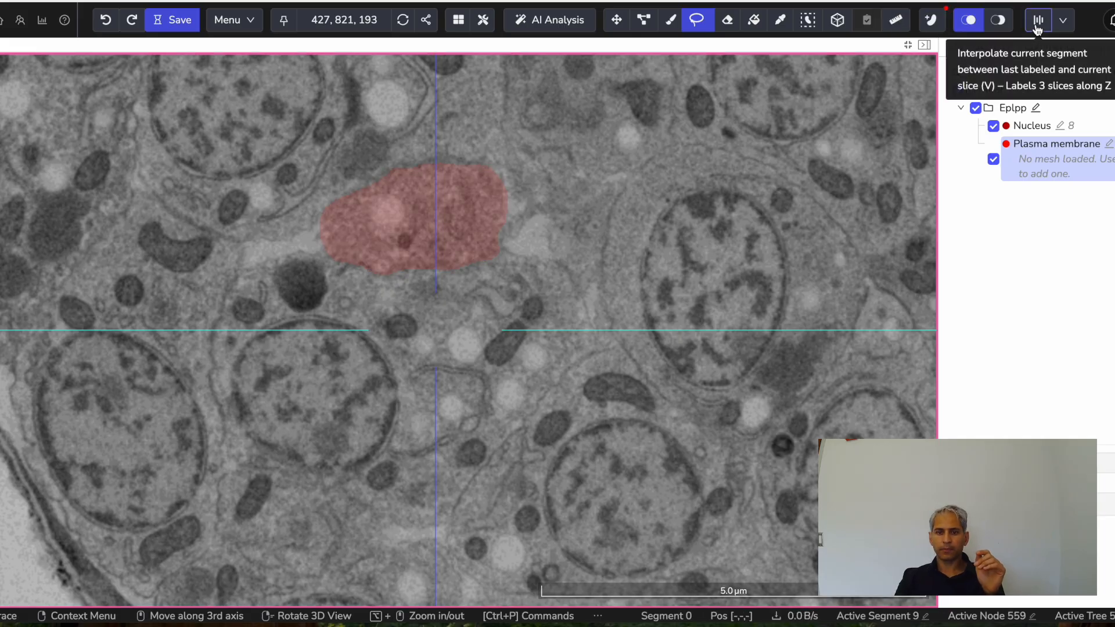
- Examine the slices between 193 and about 379 for gaps and missed areas in the Plasma membrane segment
scroll(432, 220, down, 11)
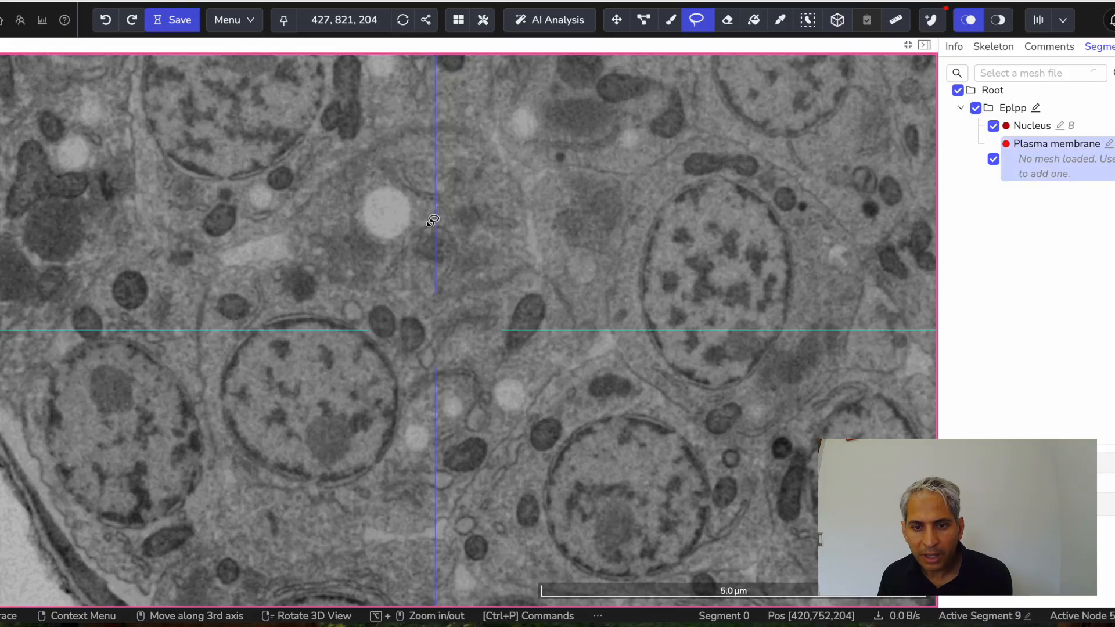
scroll(432, 221, up, 15)
scroll(432, 221, down, 16)
scroll(433, 220, down, 17)
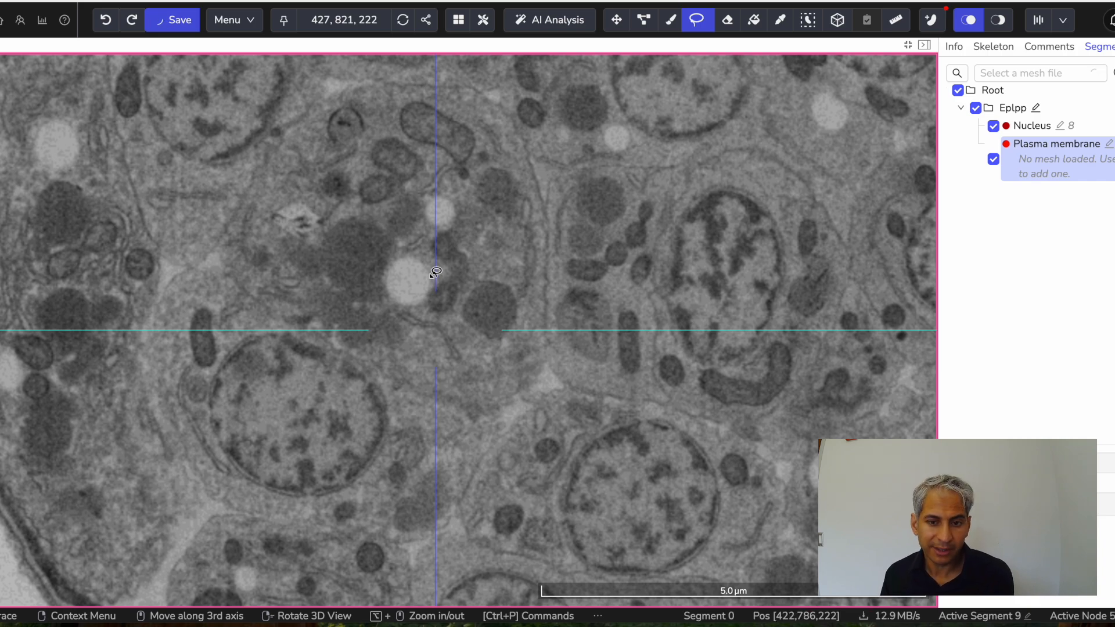
scroll(438, 255, down, 15)
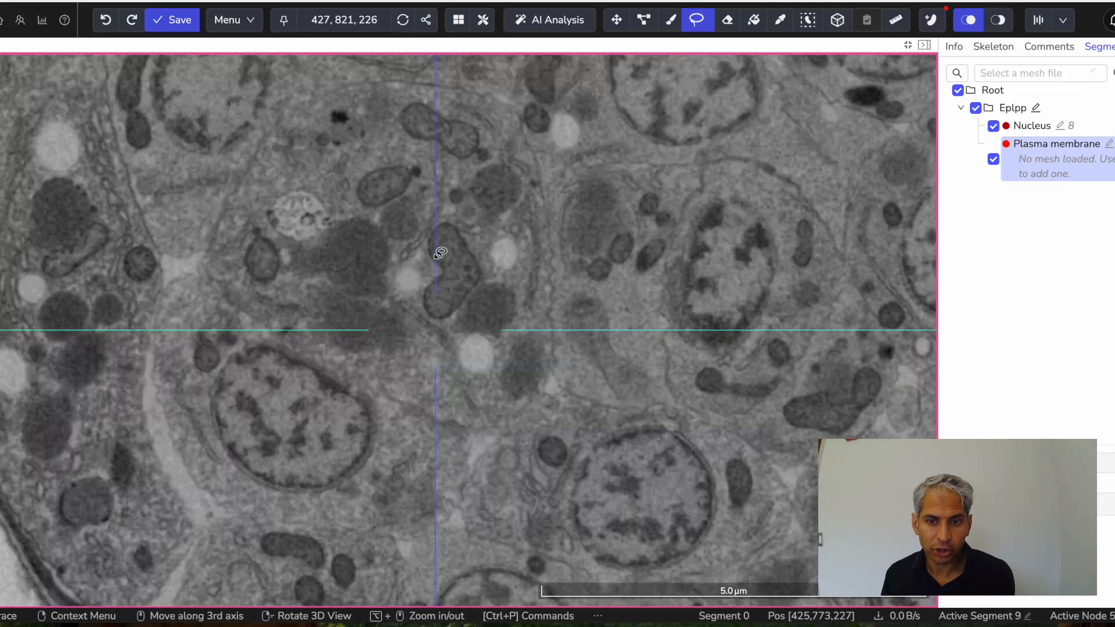
scroll(440, 252, down, 20)
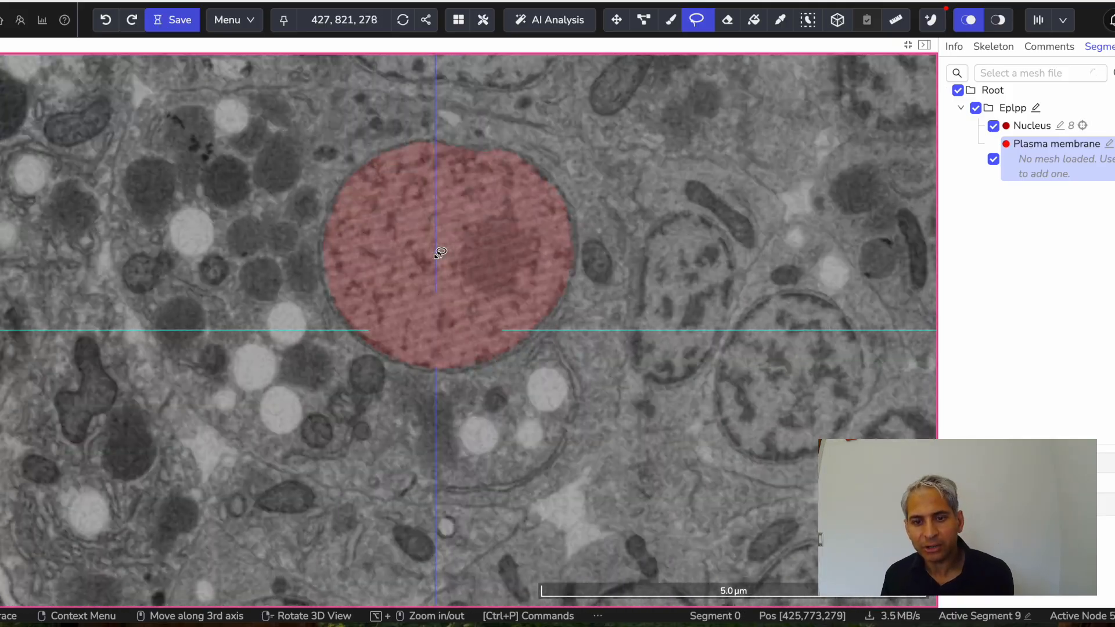
scroll(440, 253, down, 19)
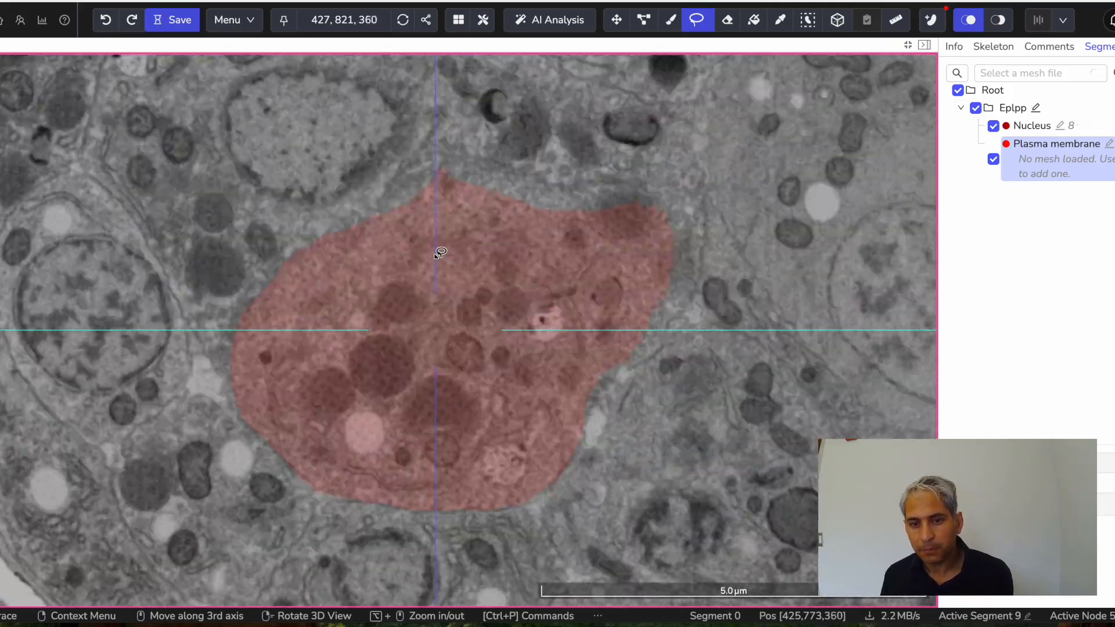
scroll(440, 252, up, 3)
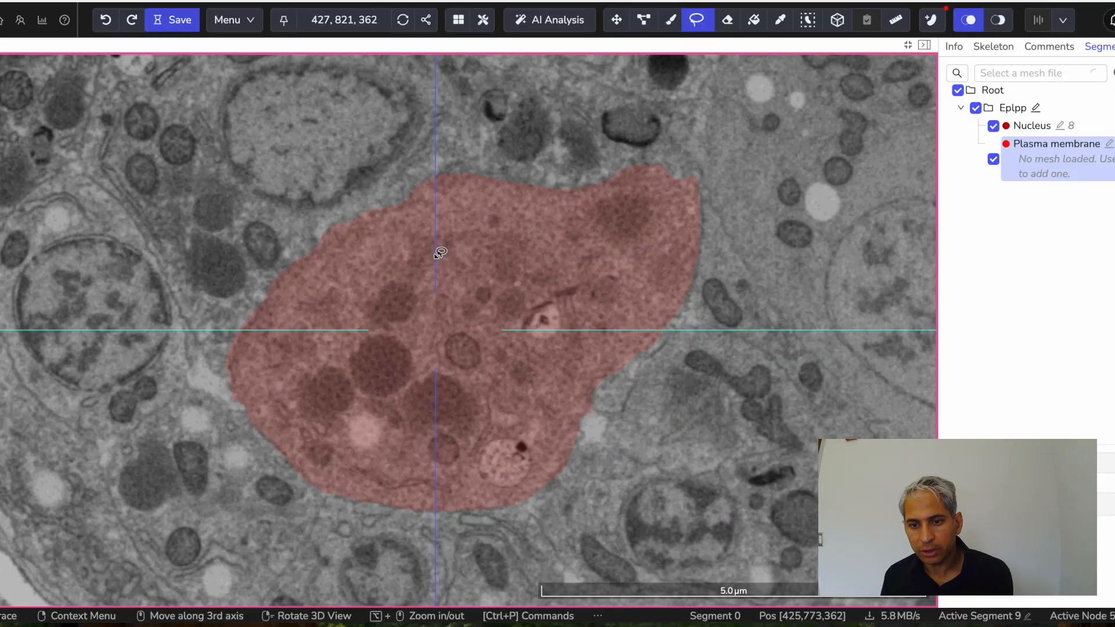
scroll(440, 252, down, 7)
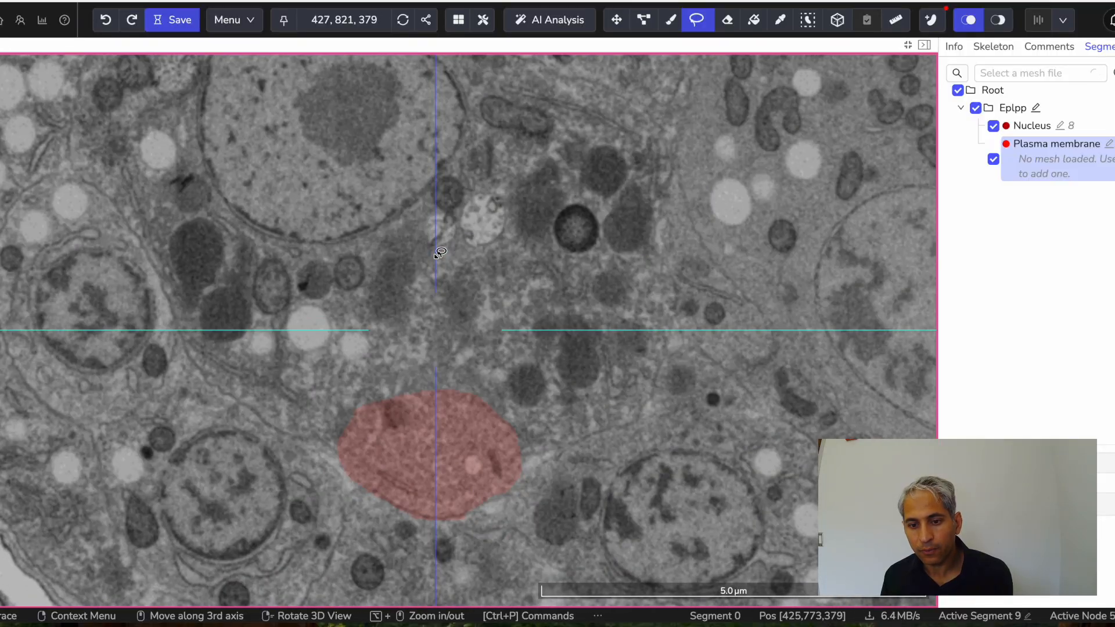
scroll(440, 253, up, 4)
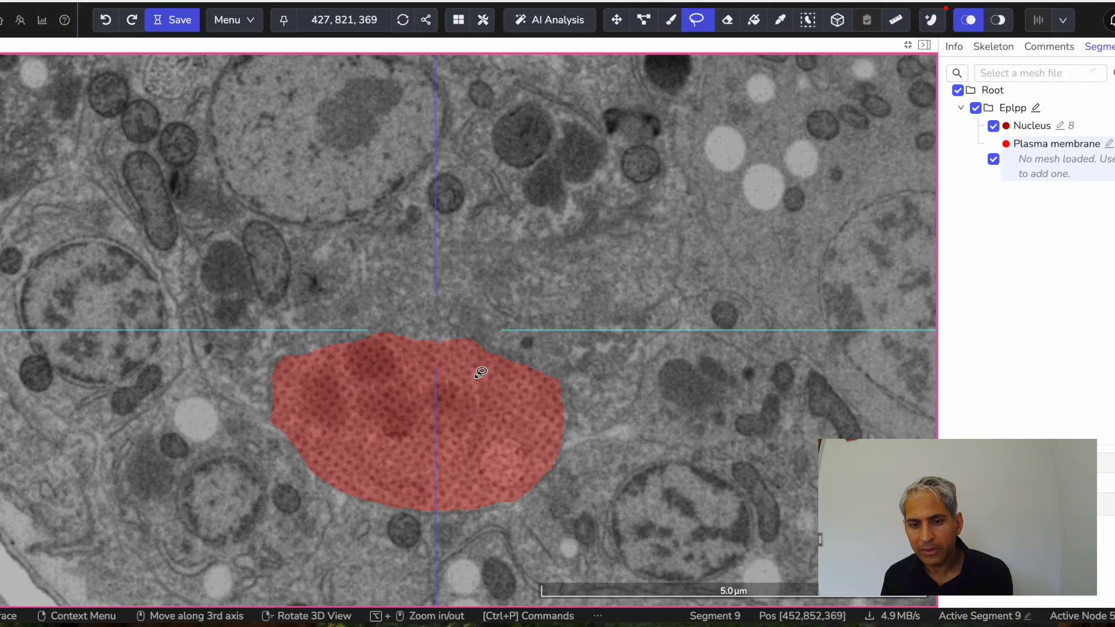
scroll(480, 372, up, 3)
scroll(479, 372, down, 4)
scroll(479, 372, up, 5)
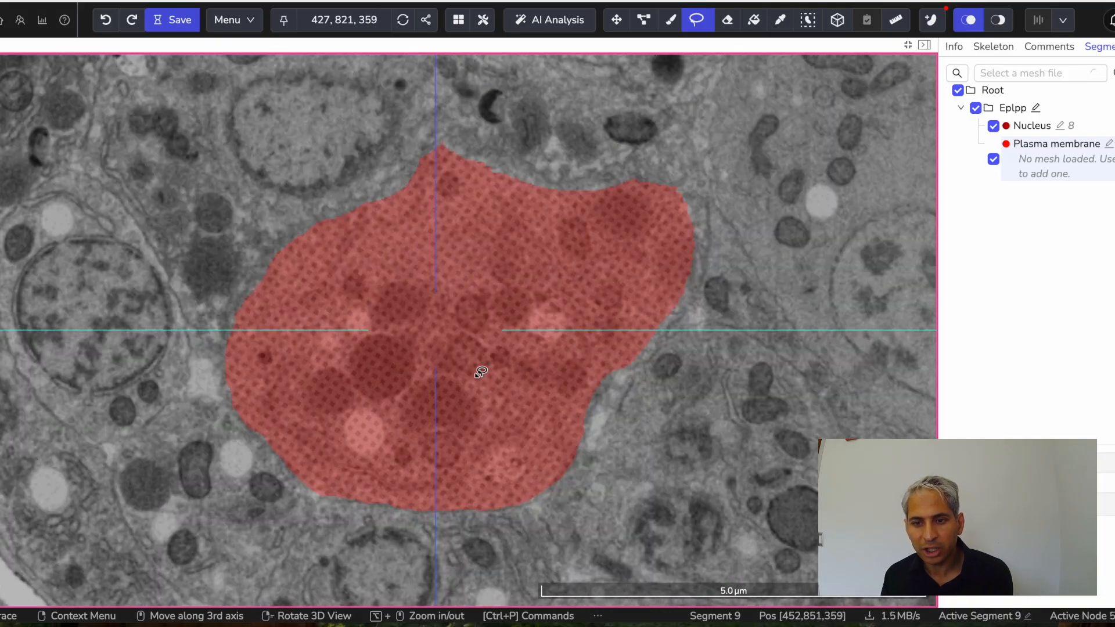
- On slice 361, trace the cell outline along the upper and right edges of the Plasma membrane segment to fill the missed area
scroll(481, 372, down, 5)
scroll(481, 372, up, 4)
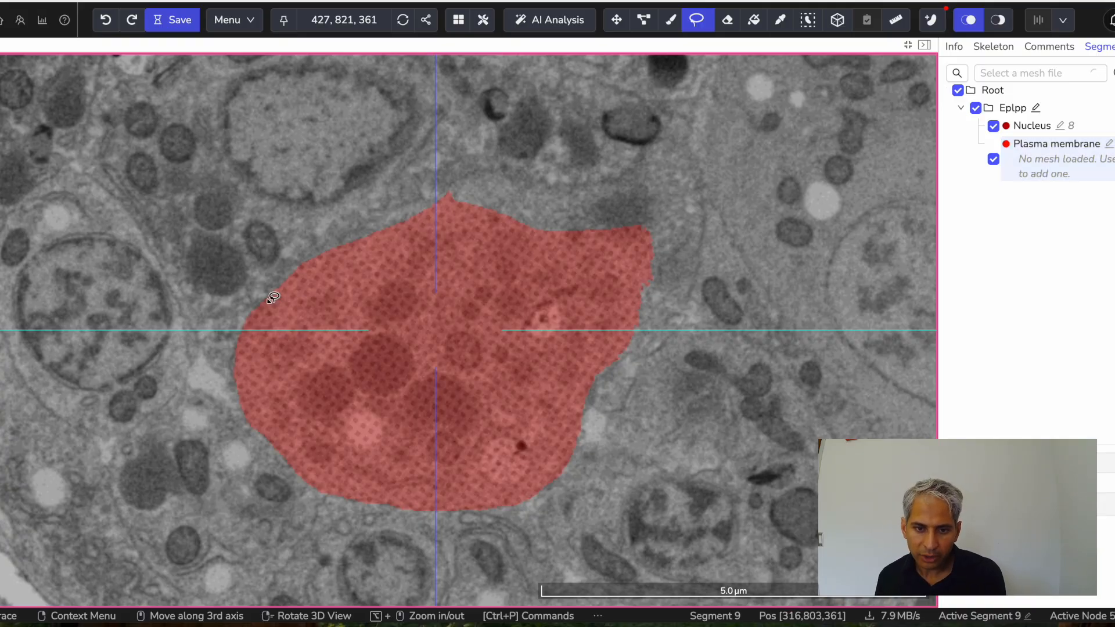
mouse_move(266, 300)
mouse_down()
mouse_move(331, 235)
mouse_move(383, 217)
mouse_up()
mouse_move(447, 194)
mouse_down()
mouse_move(486, 177)
mouse_move(591, 186)
mouse_move(659, 142)
mouse_move(702, 178)
mouse_move(706, 253)
mouse_up()
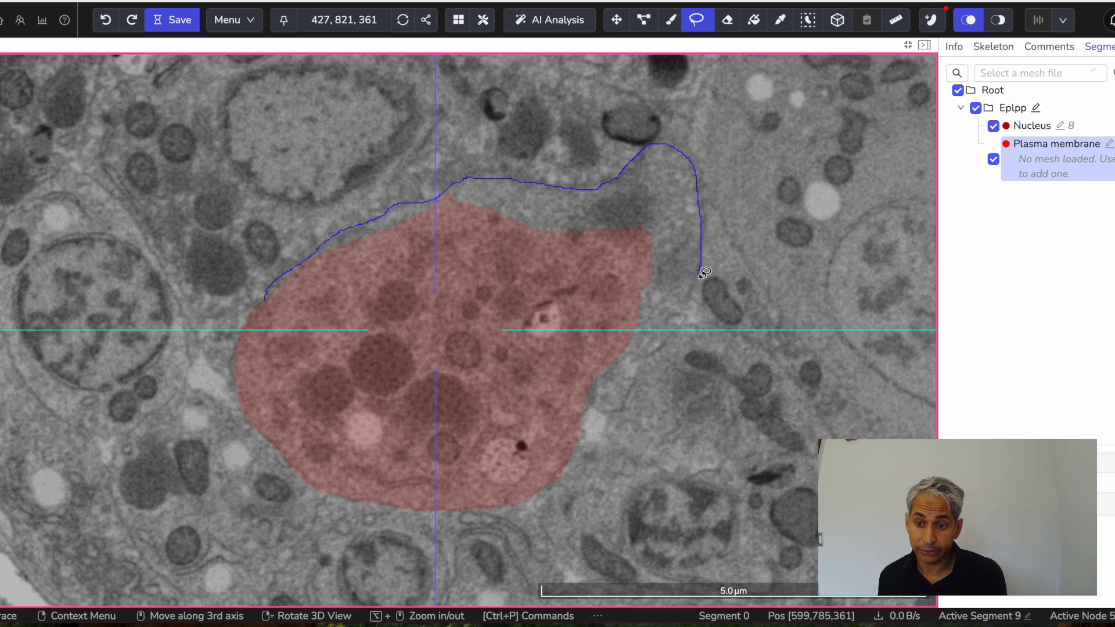
mouse_move(692, 296)
mouse_down()
mouse_move(660, 343)
mouse_move(615, 363)
mouse_move(578, 413)
mouse_move(385, 331)
mouse_move(271, 301)
mouse_up()
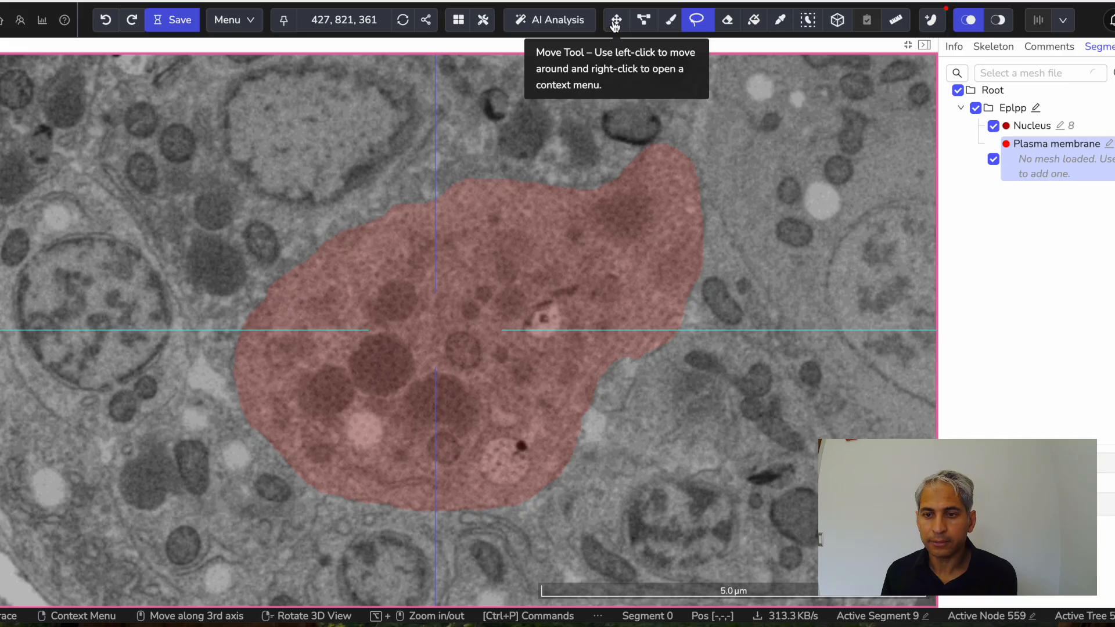
- Switch to the Move tool, restore the XY view from its maximized state and narrow it in favour of the 3D view
click(614, 22)
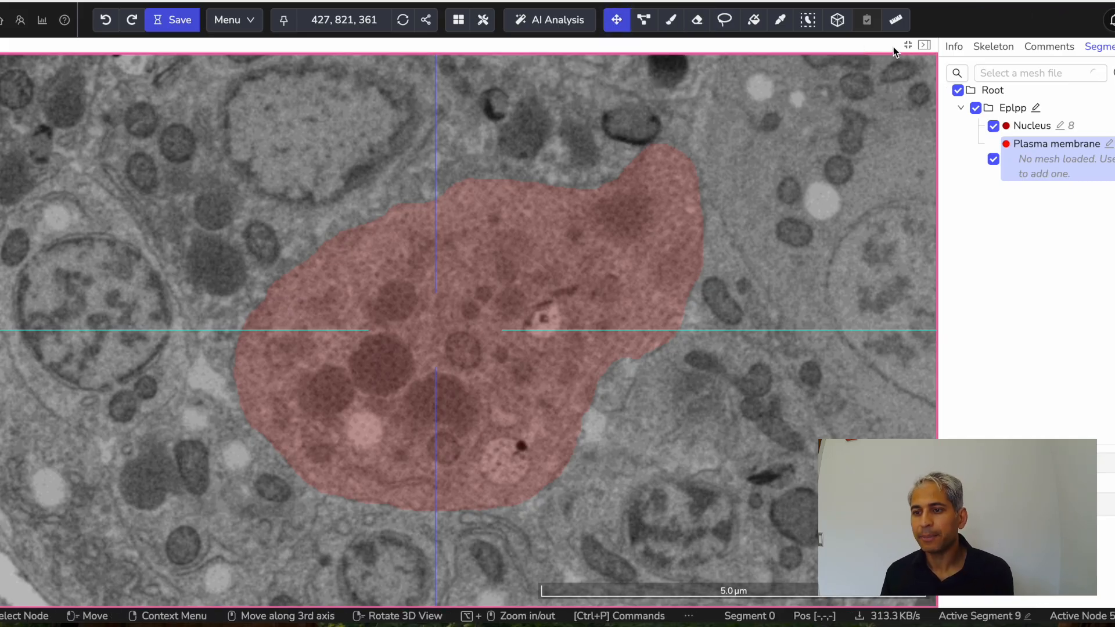
click(909, 46)
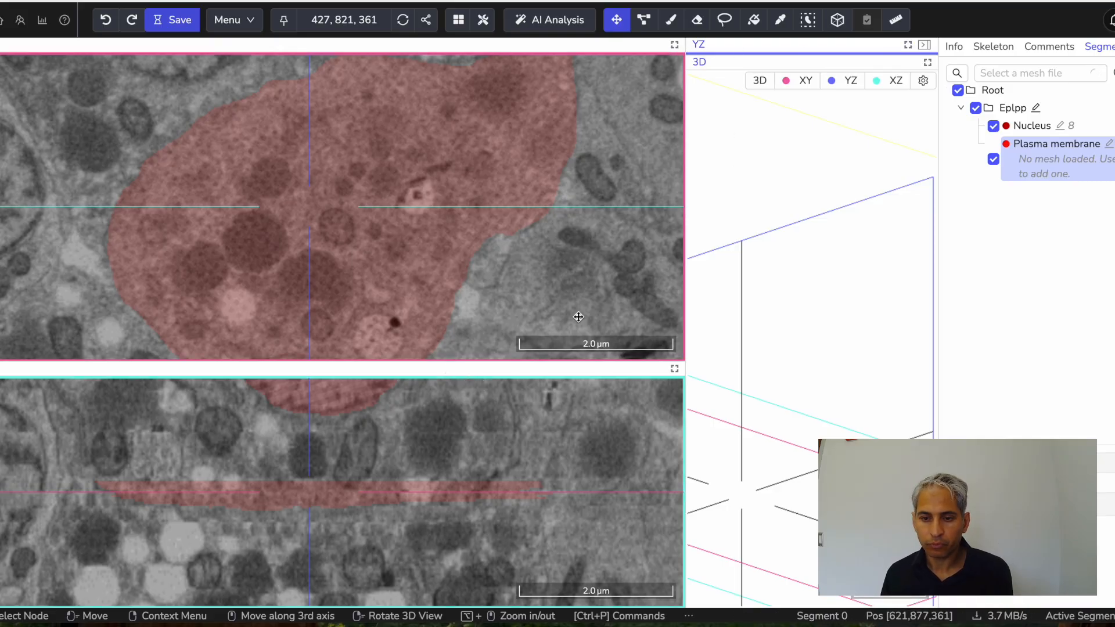
drag(685, 360, 416, 352)
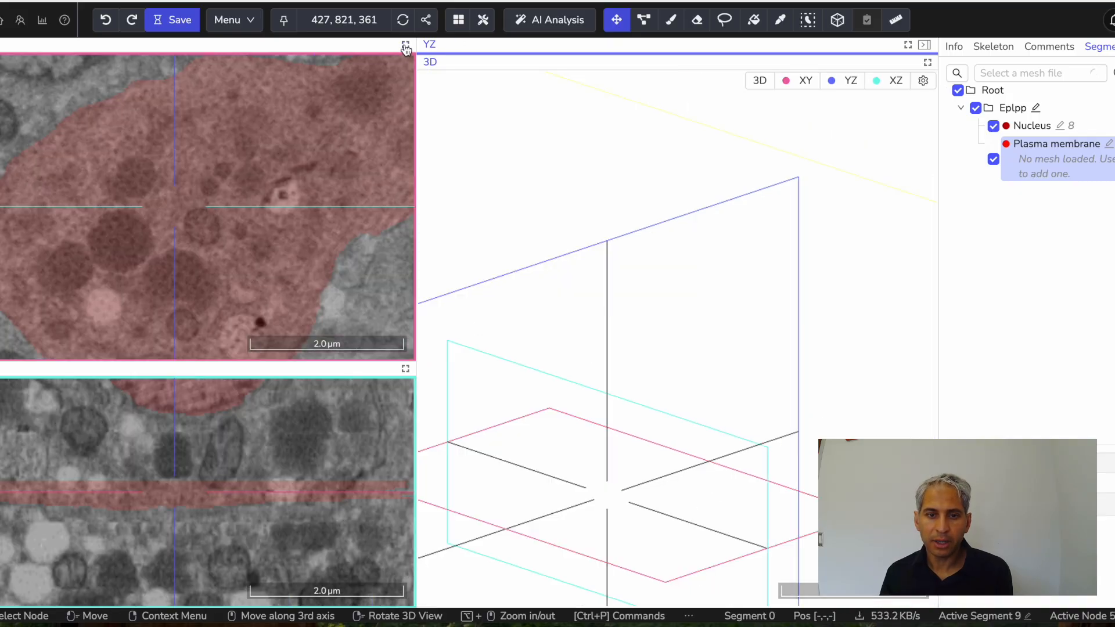
- Try a four-view layout with an enlarged YZ view above the 3D view and a shorter XY view
drag(602, 53, 593, 352)
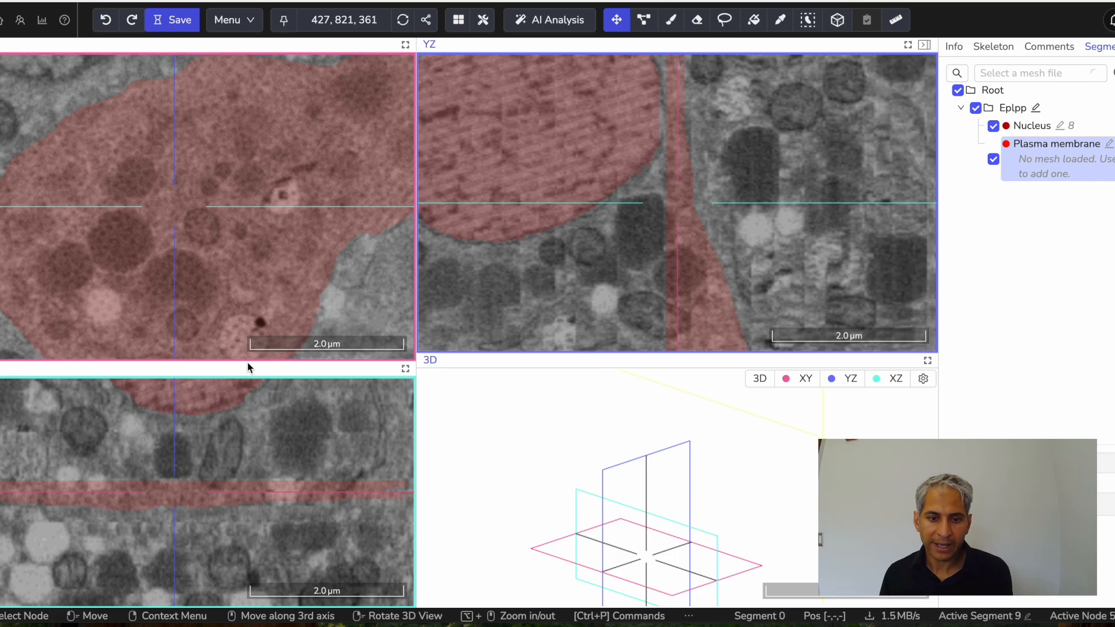
drag(248, 361, 249, 318)
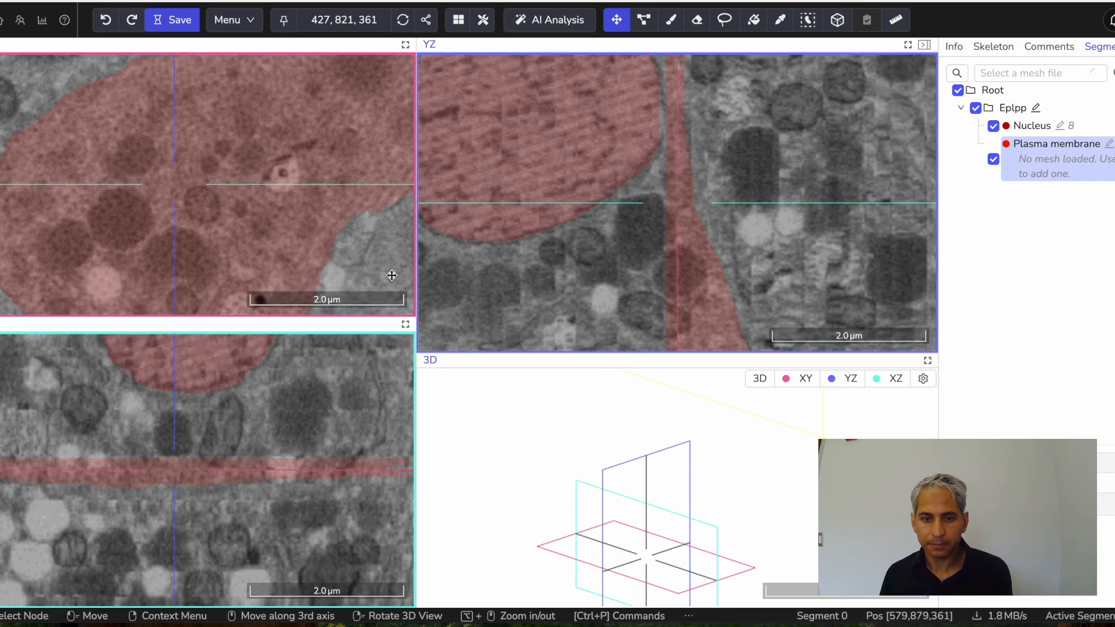
drag(246, 316, 242, 328)
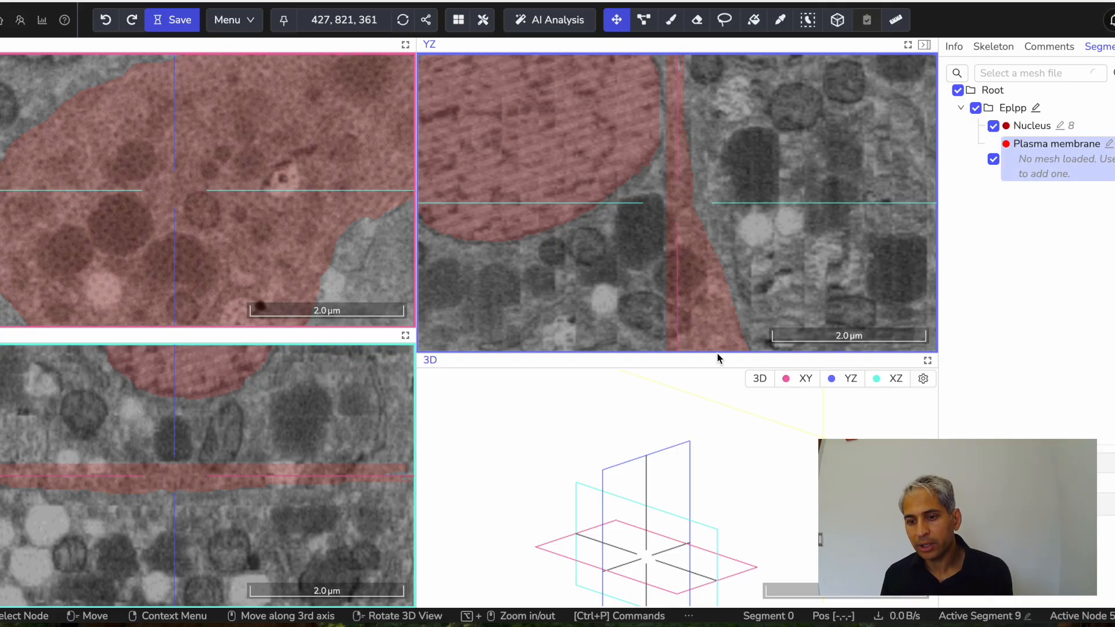
drag(719, 353, 744, 62)
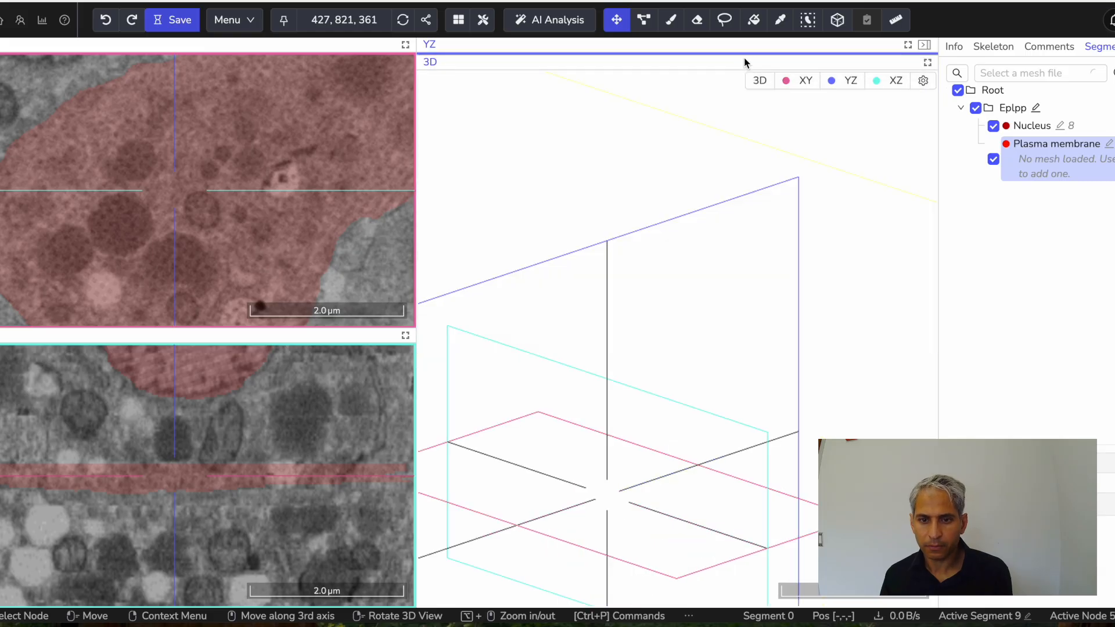
- Collapse the XZ view to give the XY view full height and compute an ad-hoc mesh for the Plasma membrane segment
drag(196, 334, 187, 606)
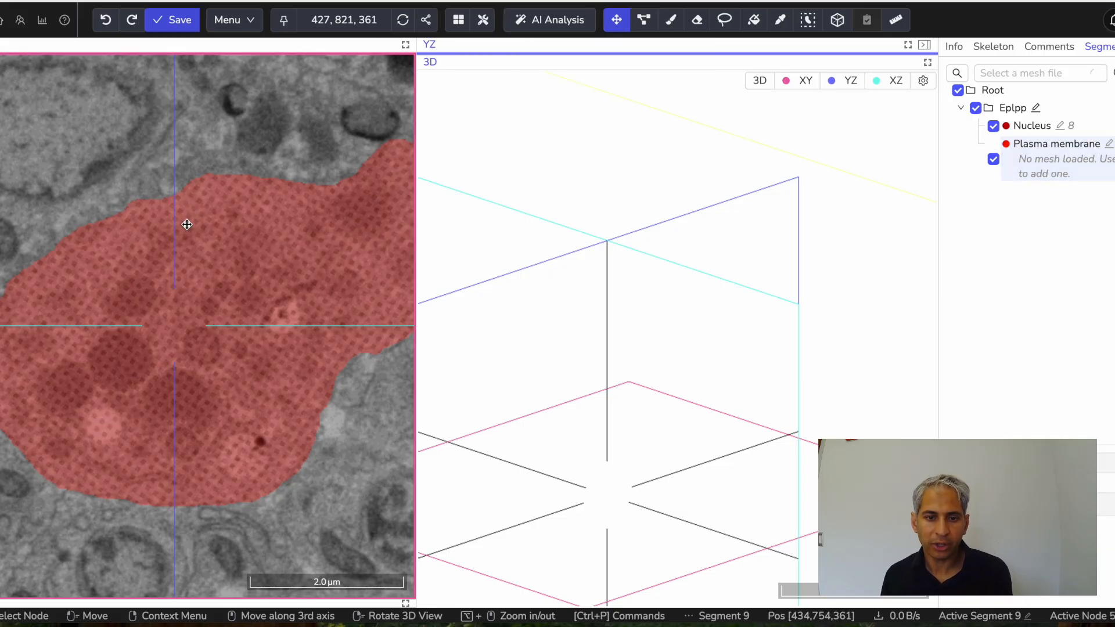
drag(254, 237, 207, 231)
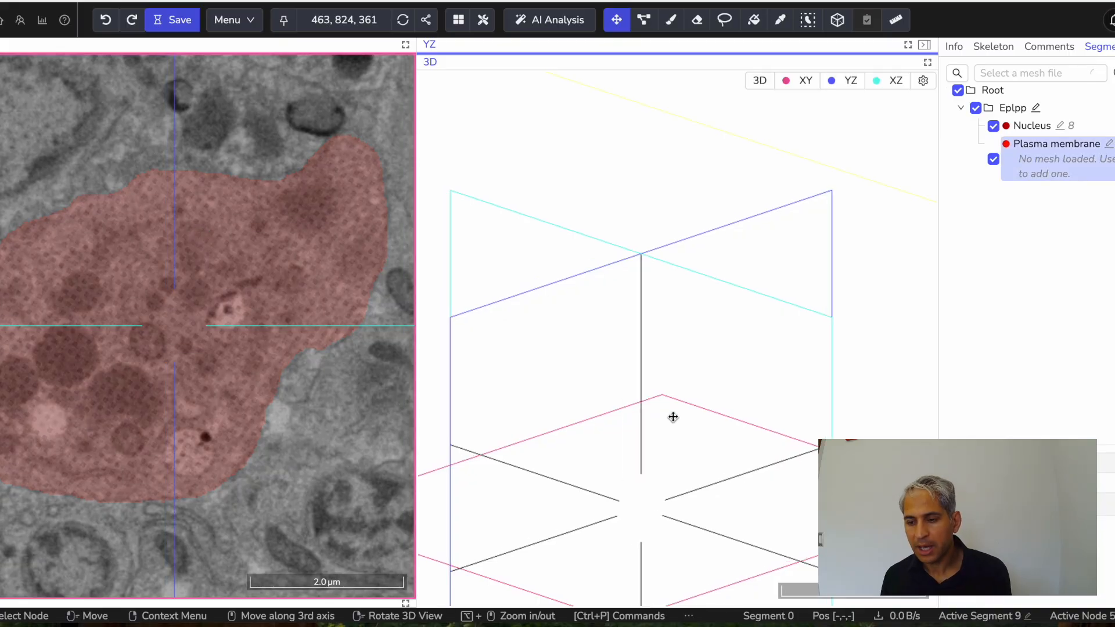
drag(628, 465, 640, 301)
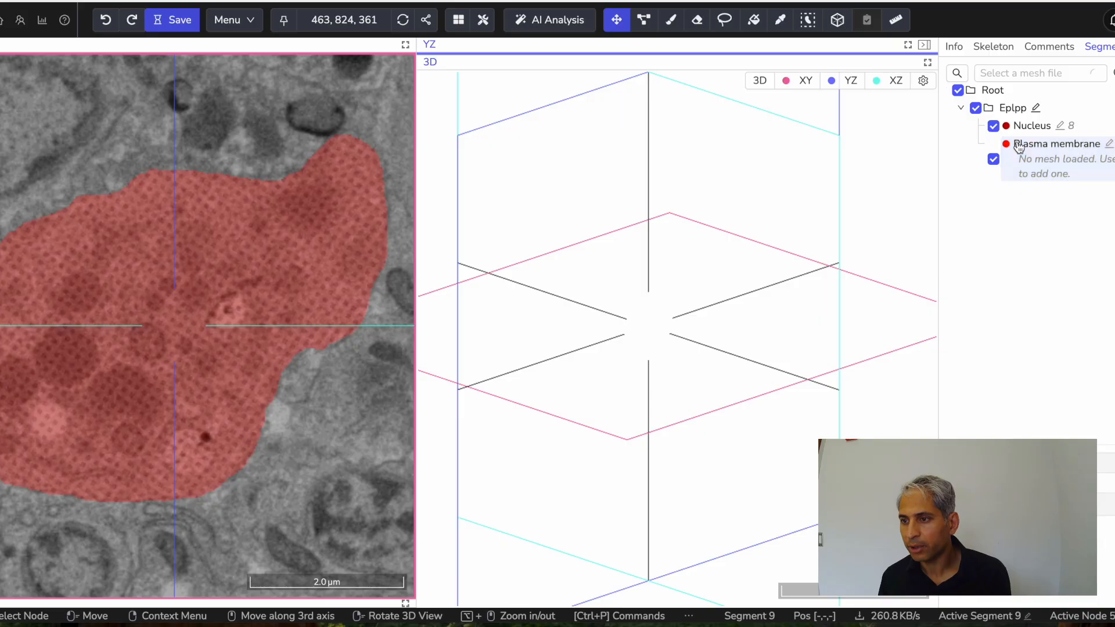
click(1107, 166)
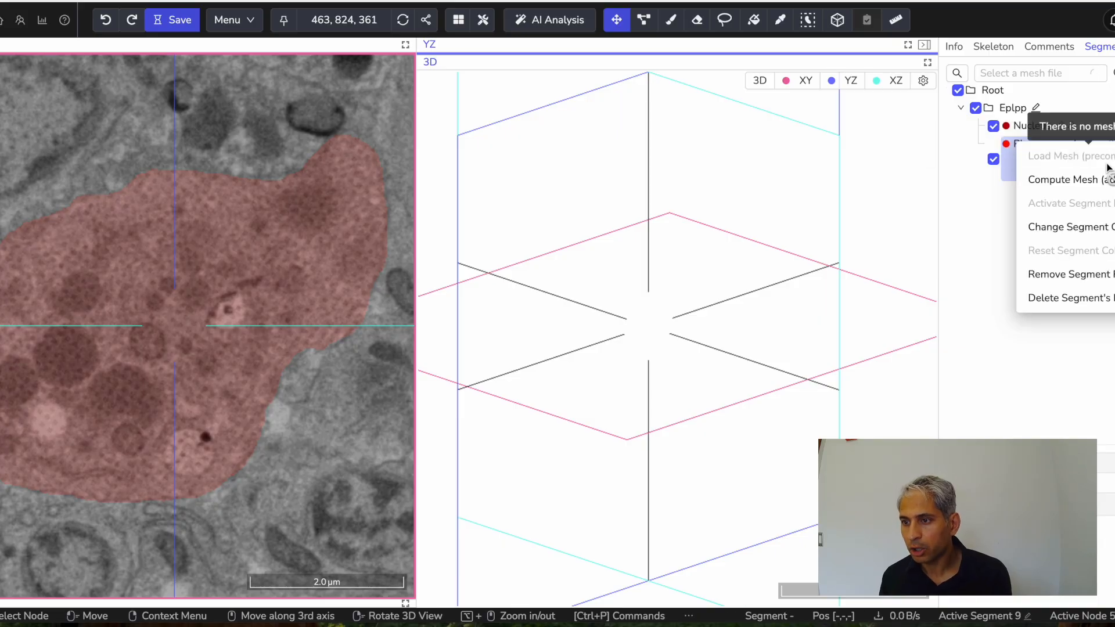
click(1092, 185)
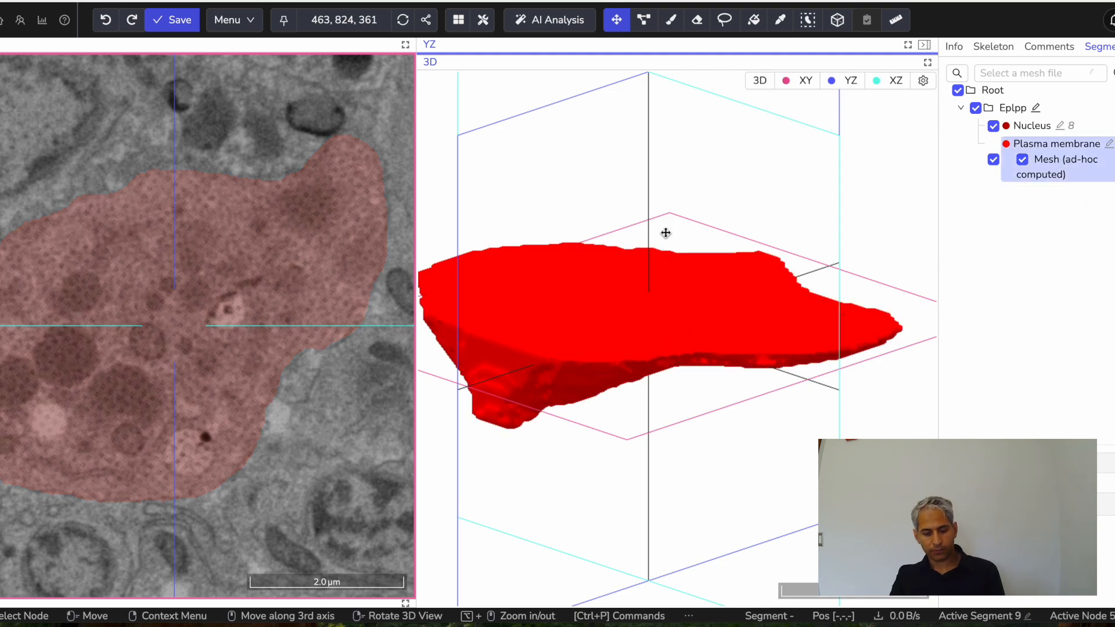
- Examine the whole Plasma membrane mesh in the 3D view from the YZ, XZ and default 3D orientations
scroll(666, 232, up, 5)
scroll(665, 232, down, 7)
scroll(666, 232, down, 5)
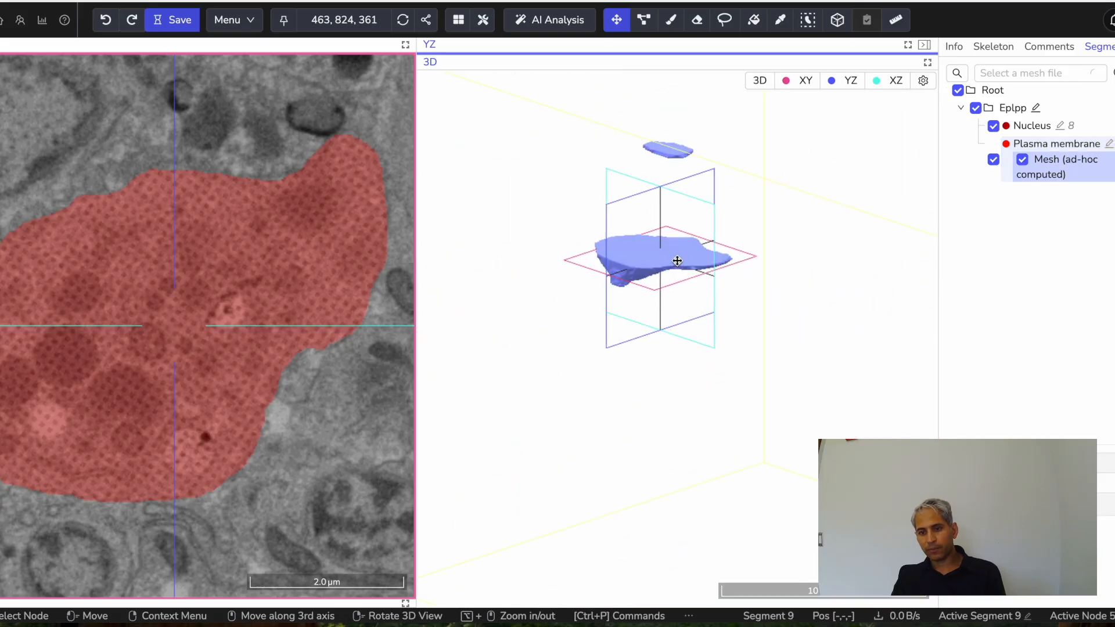
drag(672, 253, 674, 311)
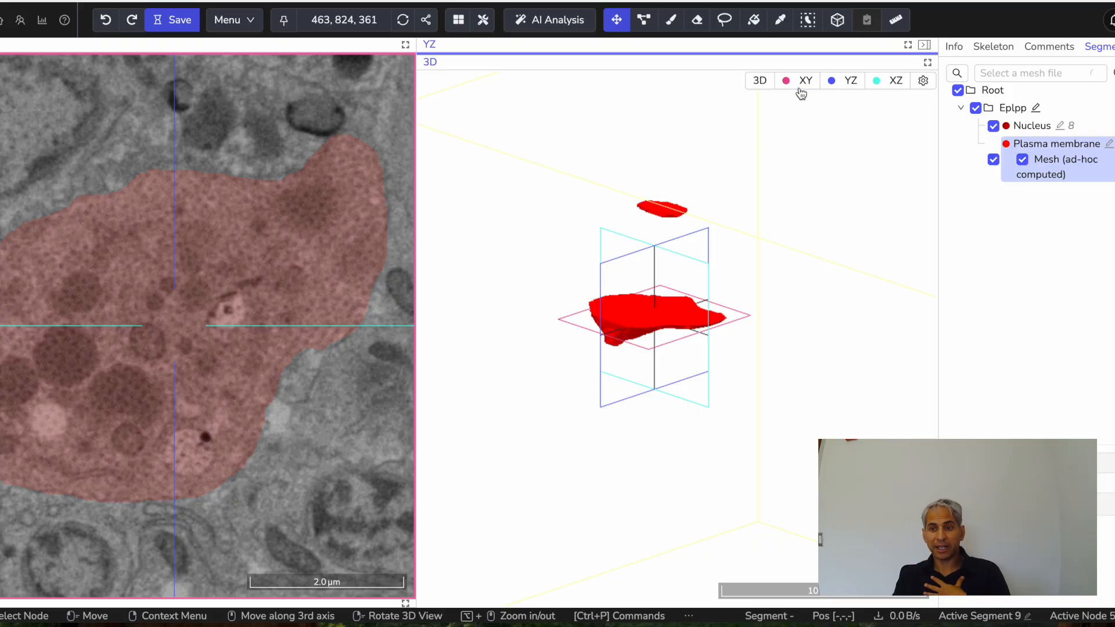
click(846, 81)
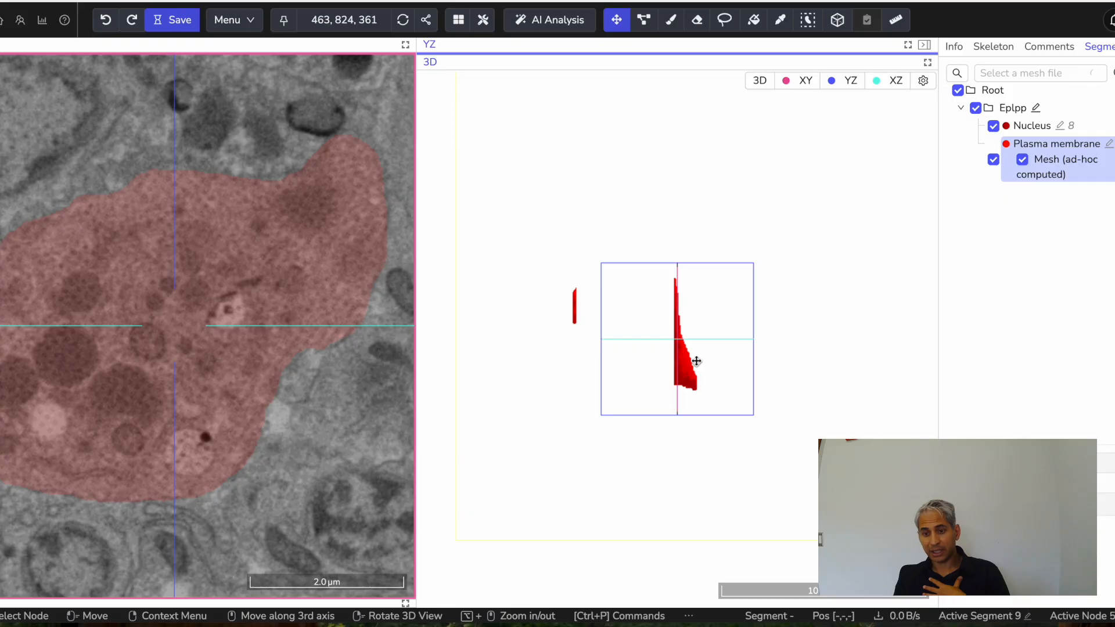
click(897, 81)
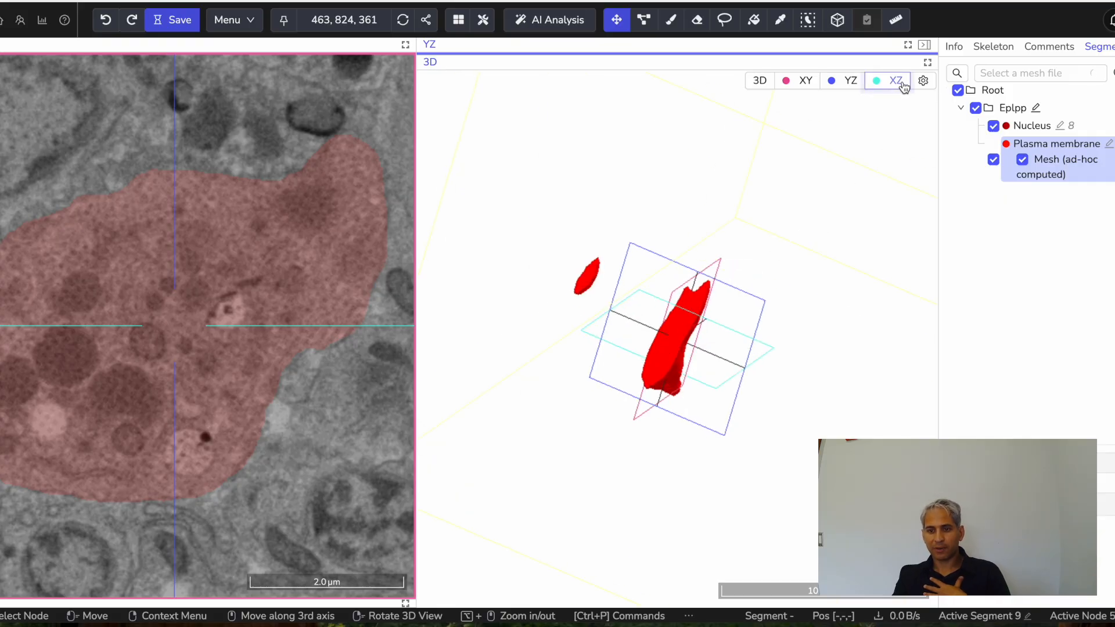
click(764, 83)
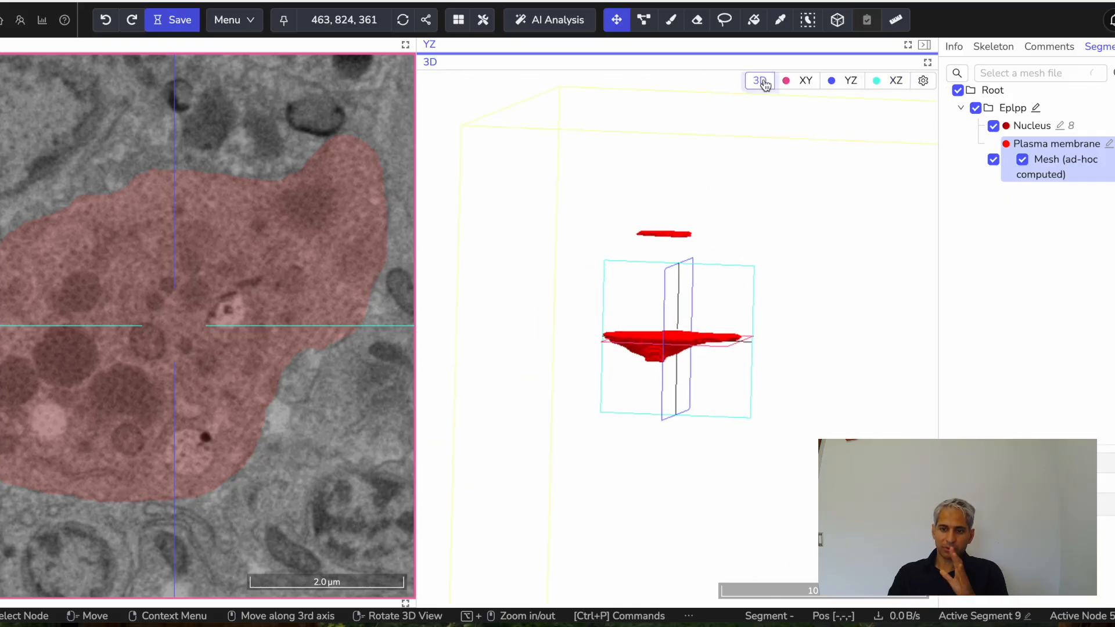
drag(761, 249, 714, 261)
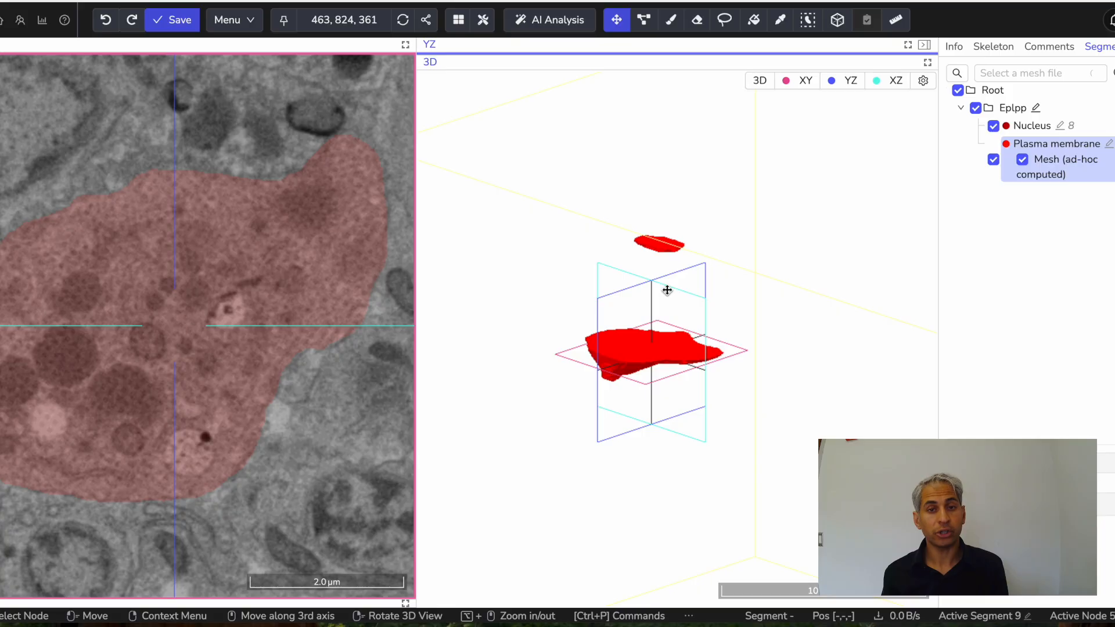
- Widen the XY view beside the 3D view and browse the labelled slices between about 372 and 346
drag(413, 286, 555, 286)
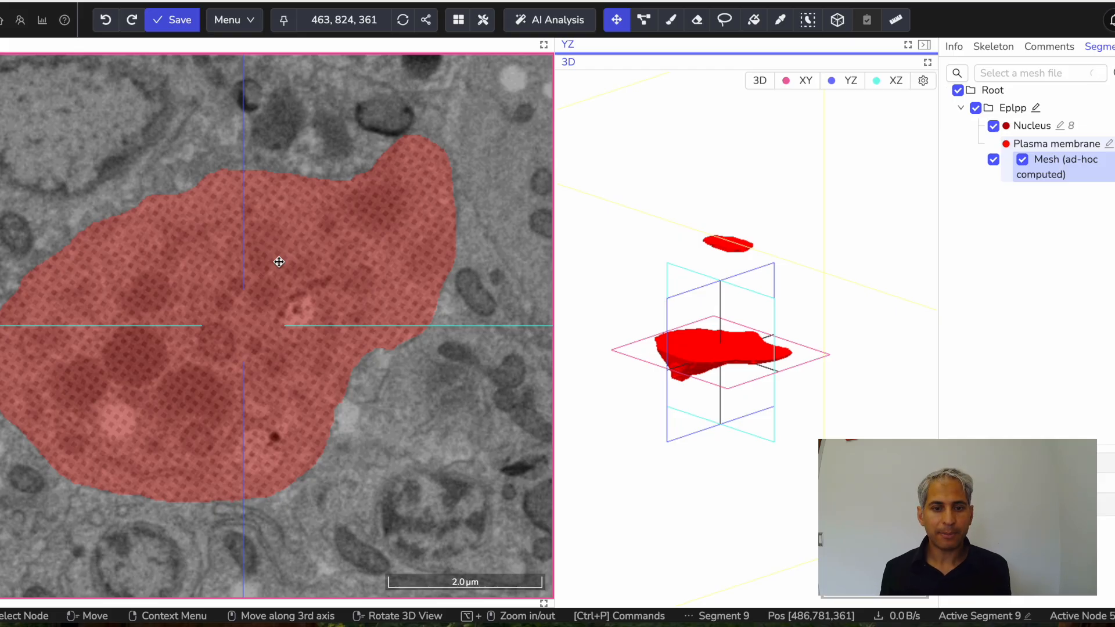
scroll(306, 252, down, 6)
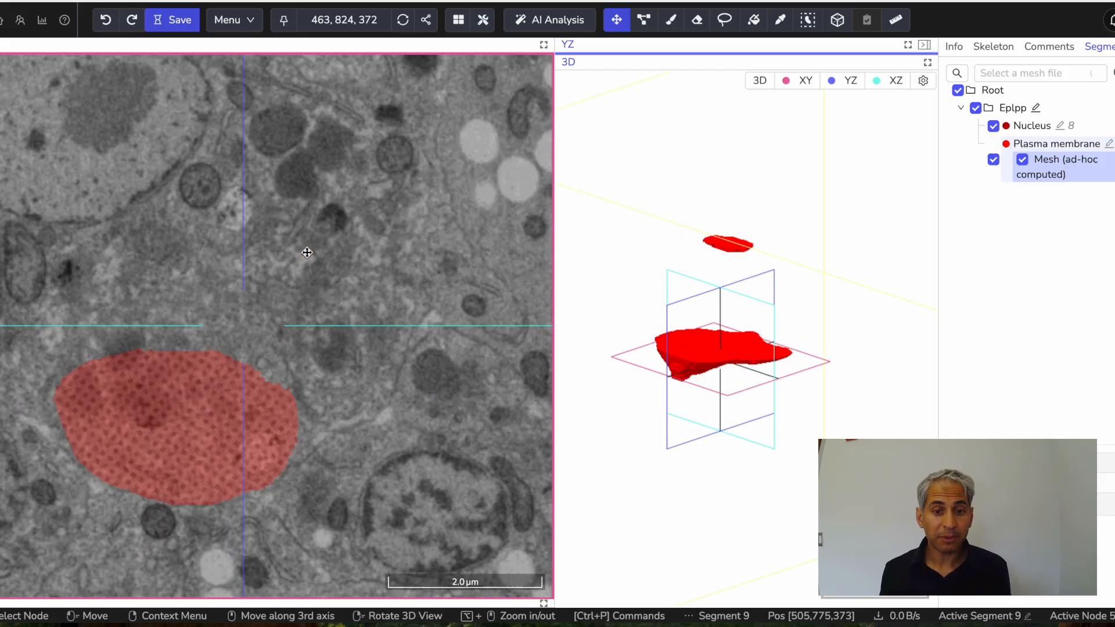
scroll(305, 252, up, 13)
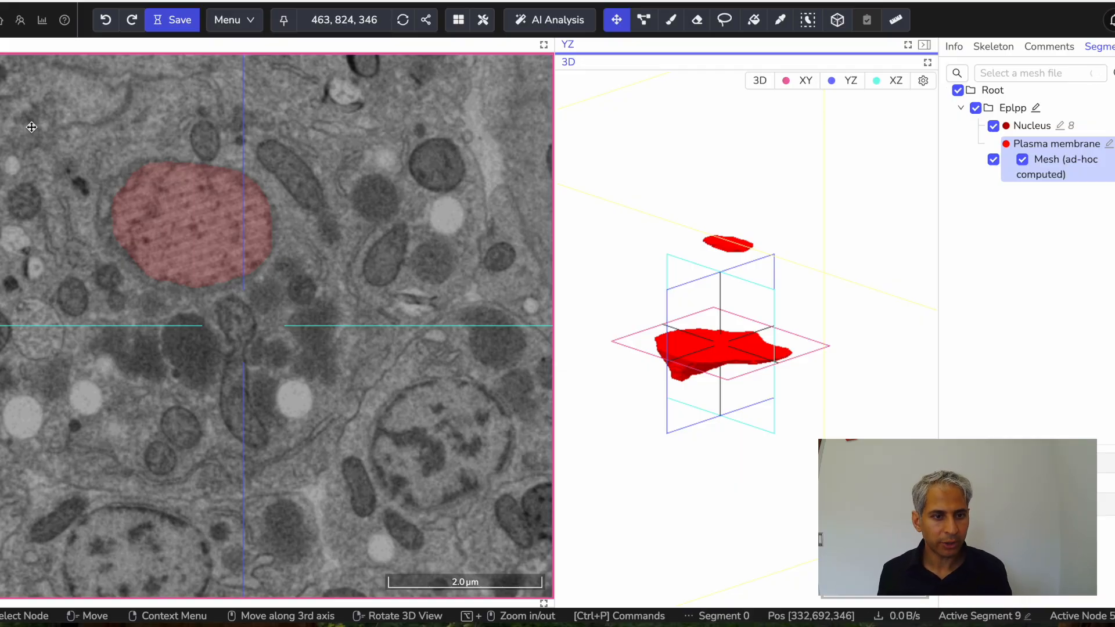
- Save the annotation and set its sharing visibility to Public
click(179, 21)
click(222, 21)
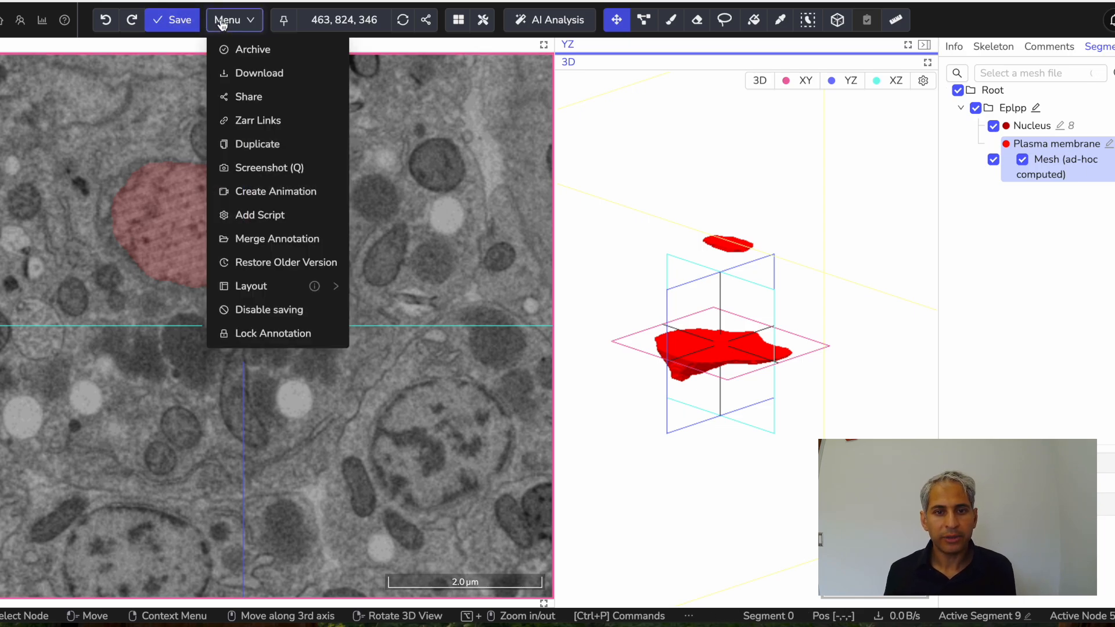
click(253, 98)
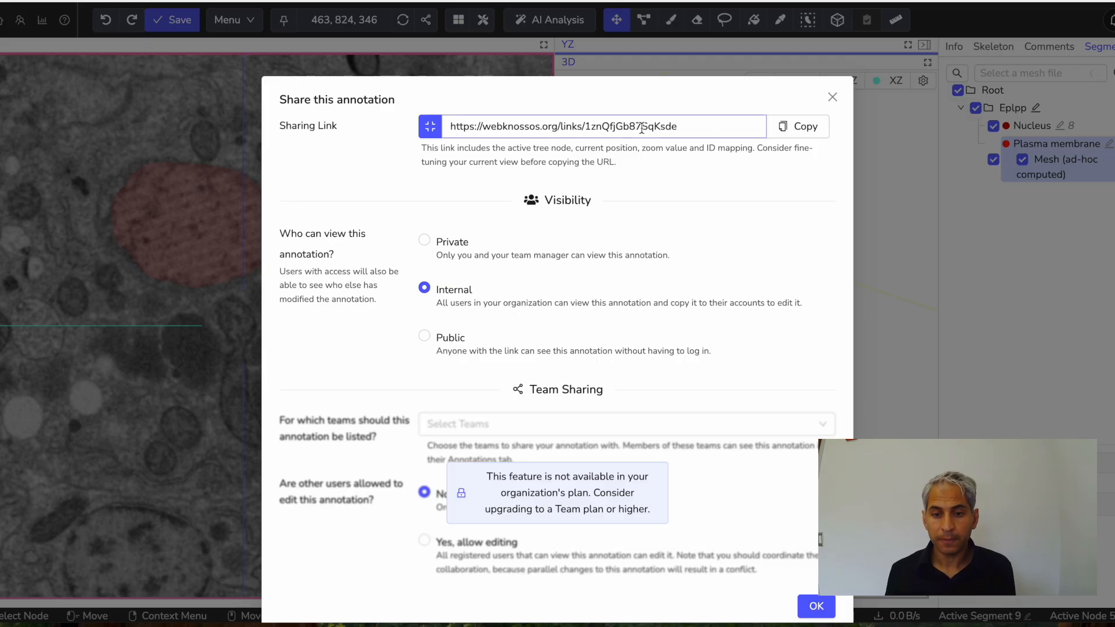
click(424, 336)
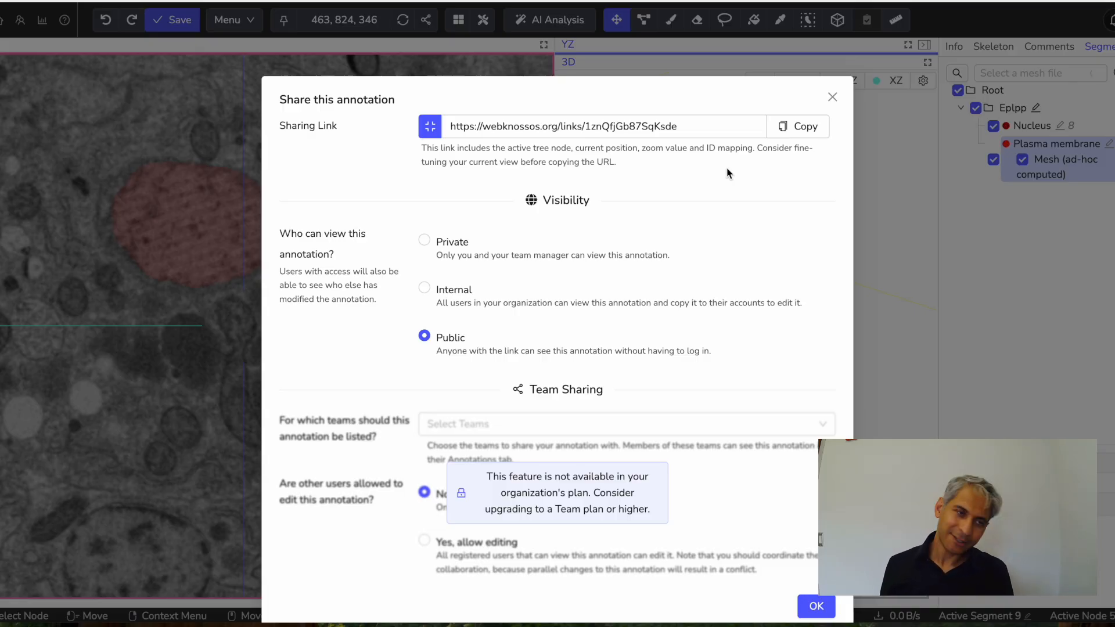
click(816, 605)
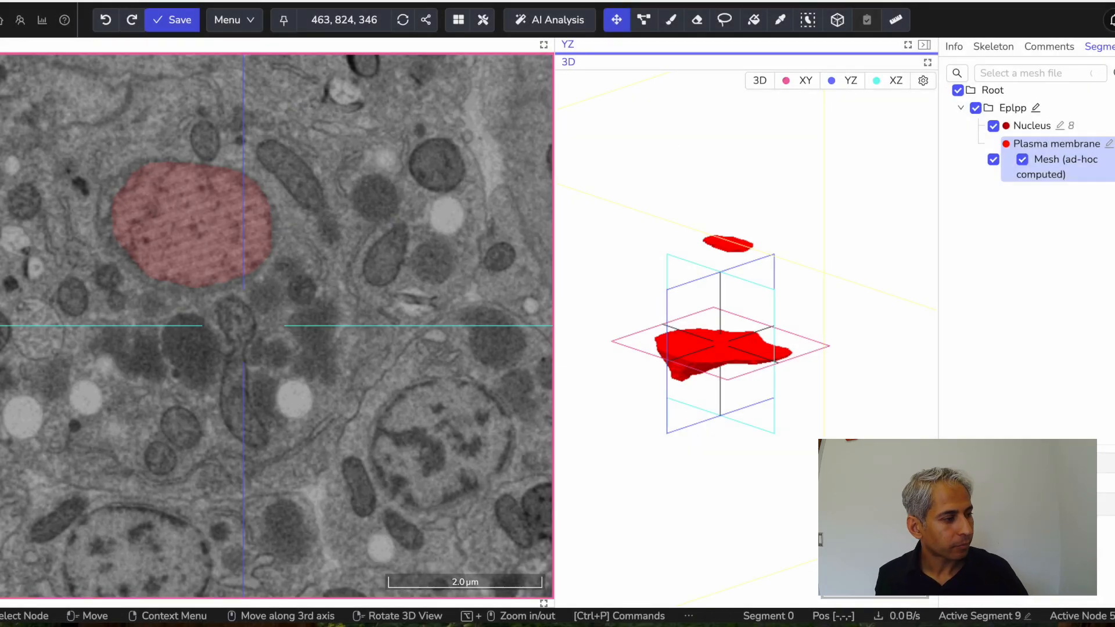